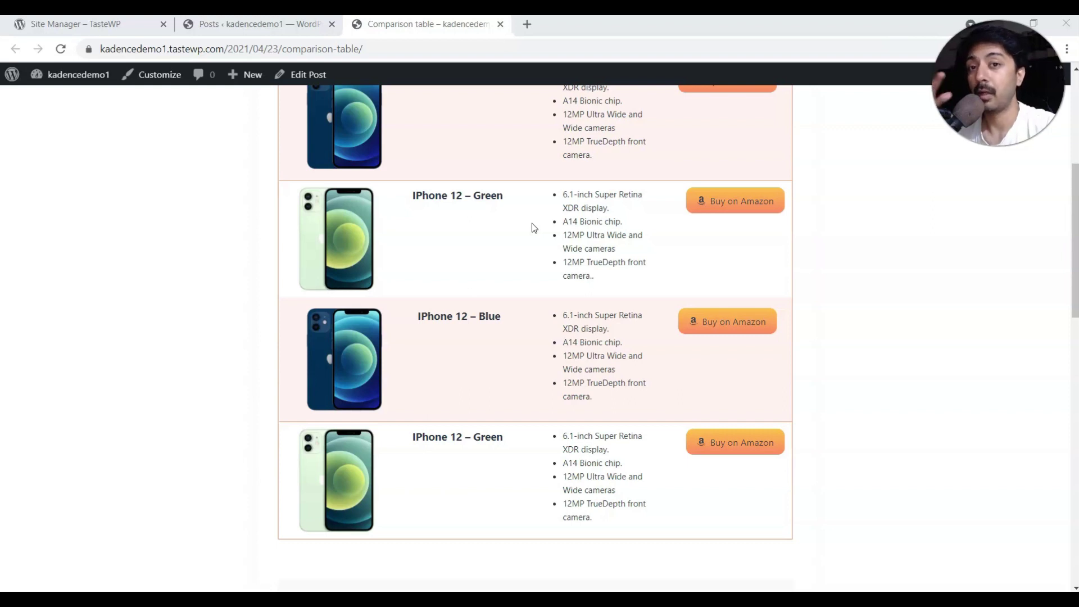
scroll(534, 228, up, 2)
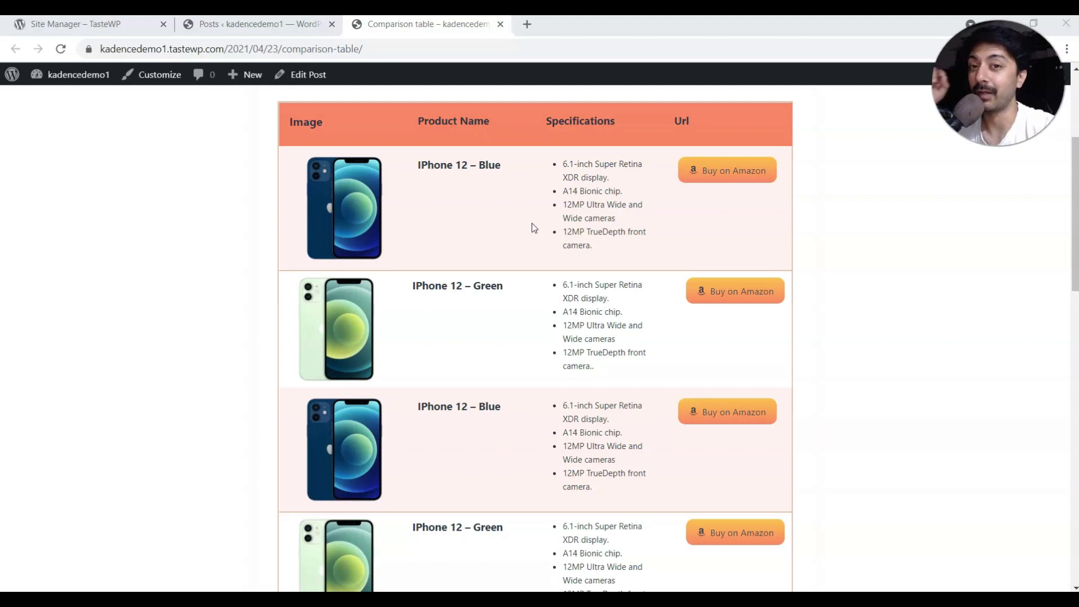
scroll(531, 223, down, 1)
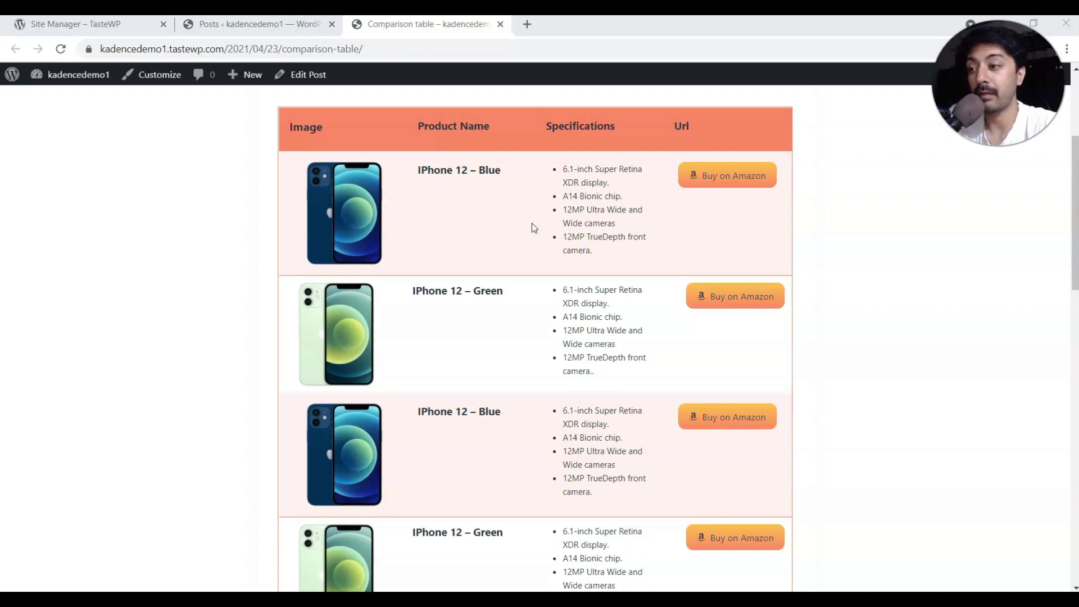
scroll(532, 225, down, 2)
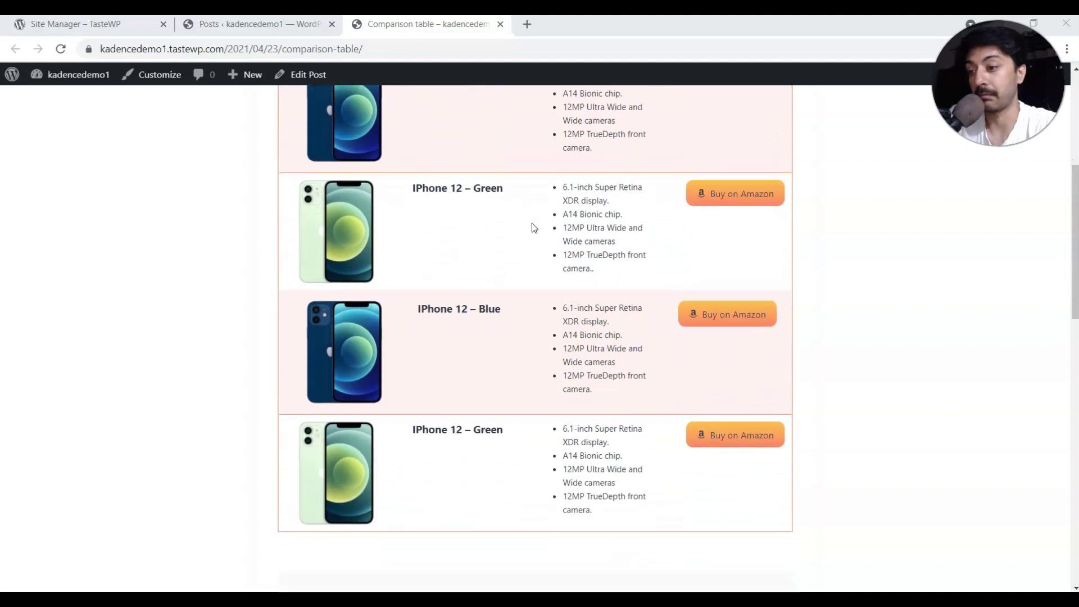
scroll(533, 227, up, 2)
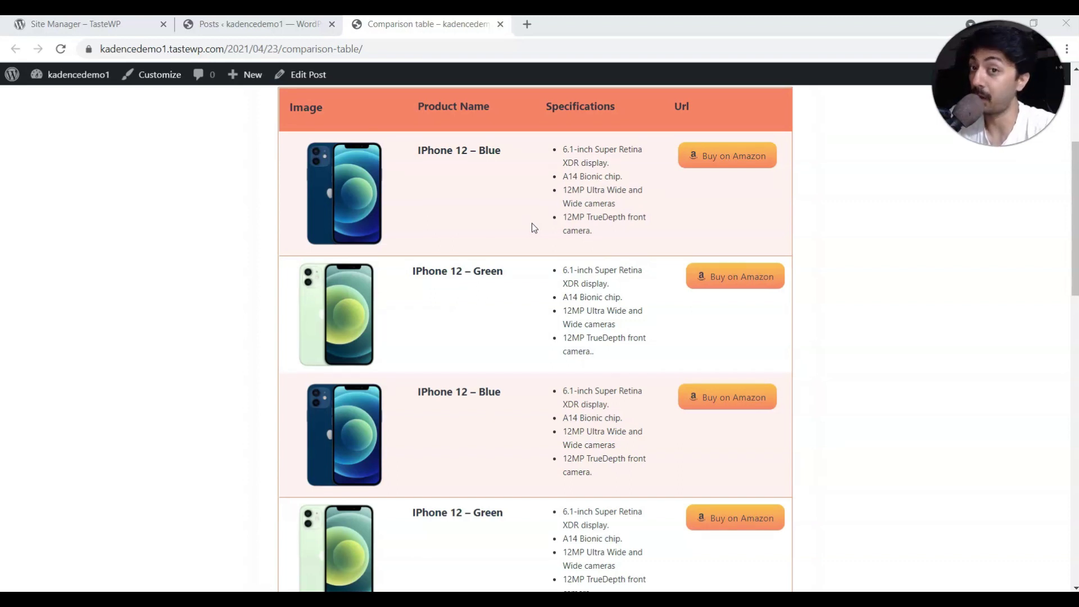
Step: Check the site's installed themes and installed plugins in the WordPress admin
click(260, 24)
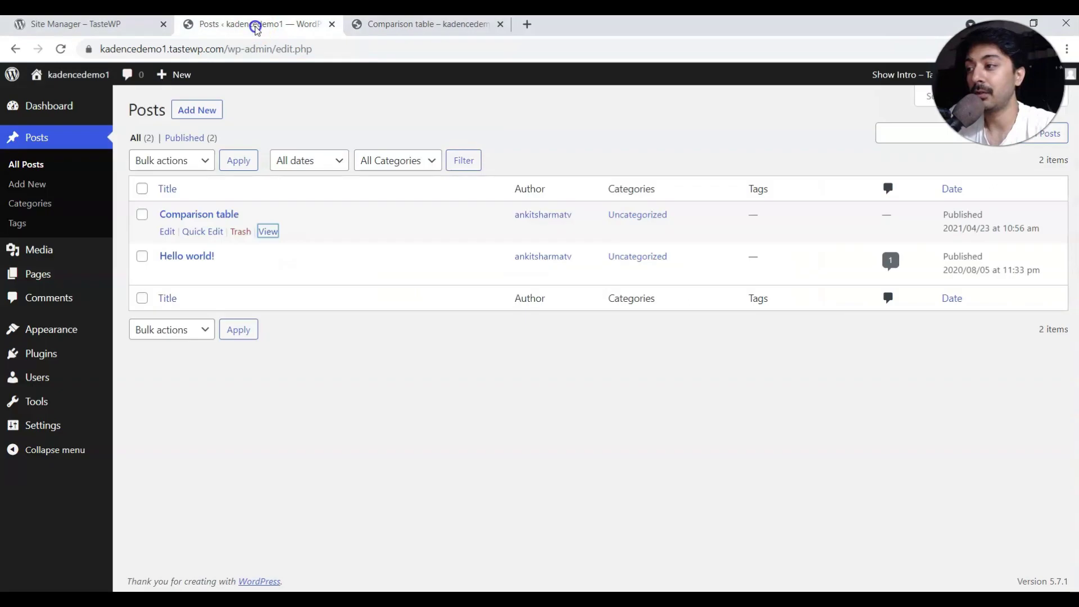
mouse_move(48, 326)
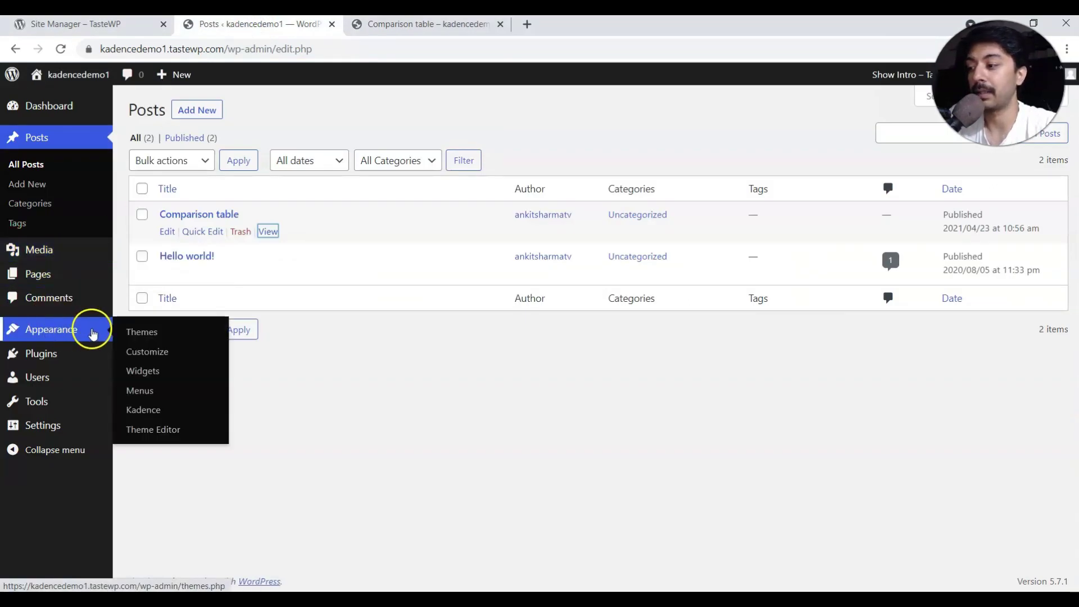
click(153, 337)
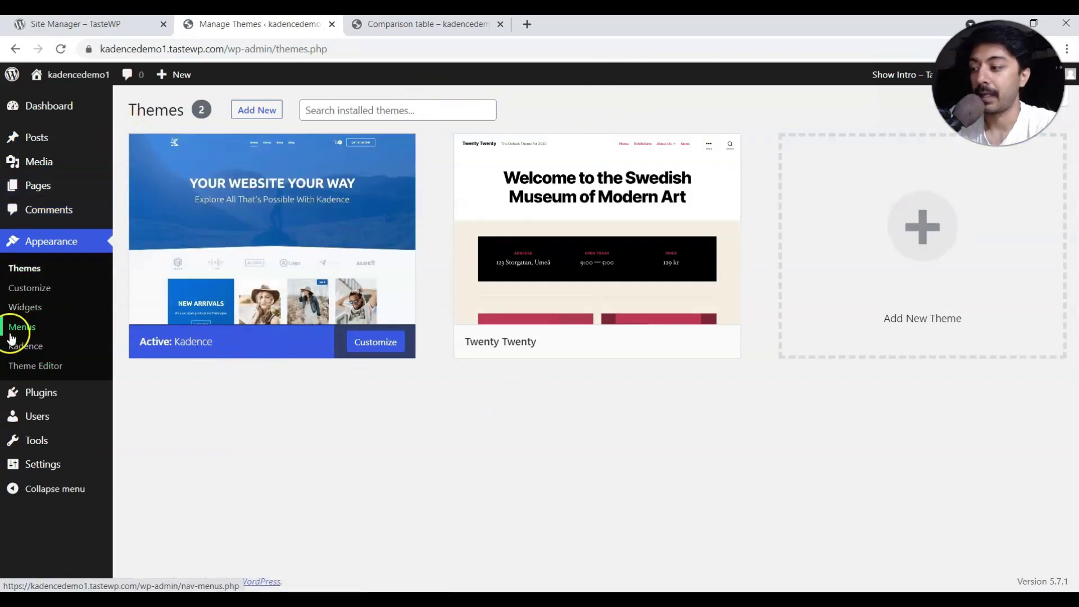
mouse_move(41, 397)
click(125, 399)
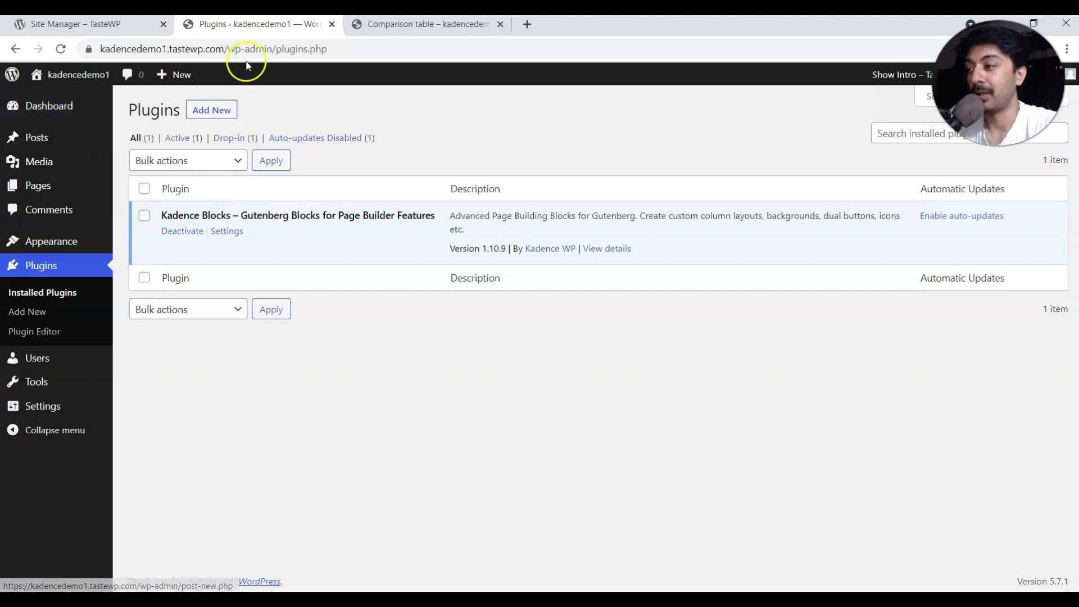
Step: Return to the published Comparison table post and open it in the block editor
click(394, 23)
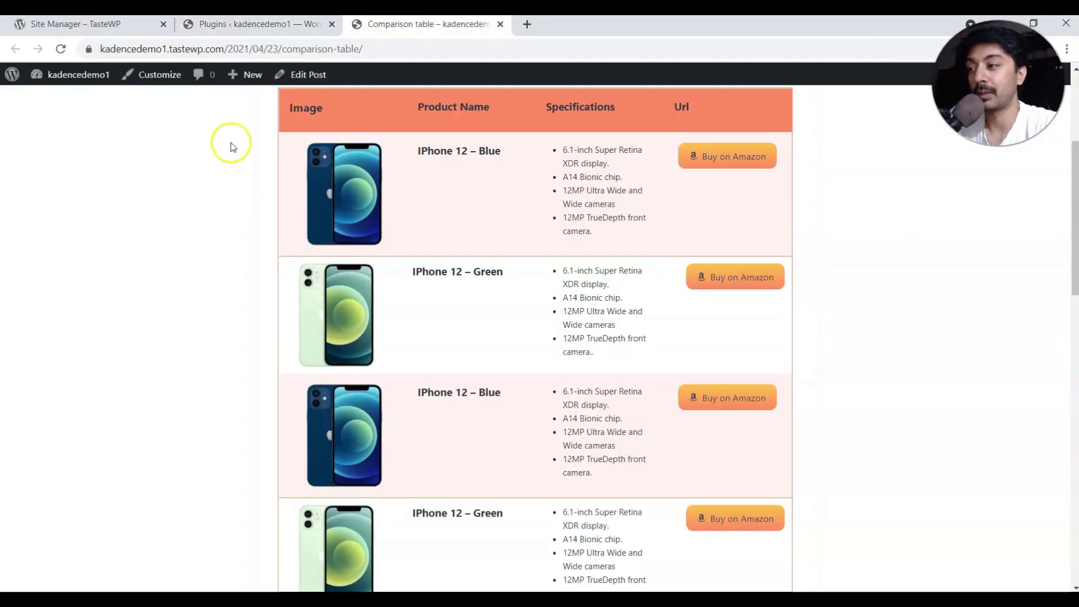
click(302, 81)
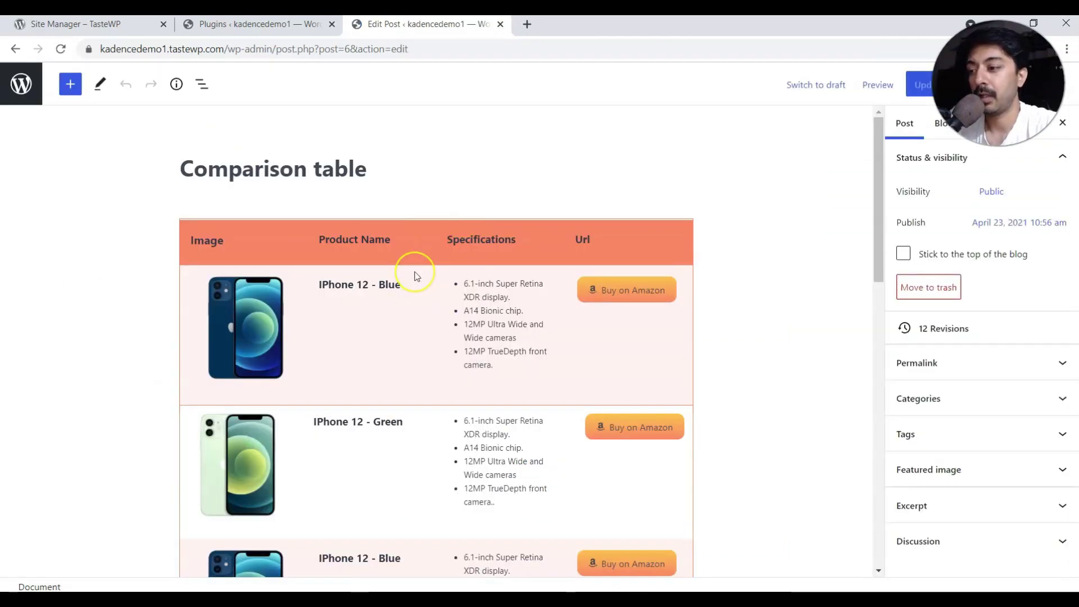
scroll(414, 275, down, 1)
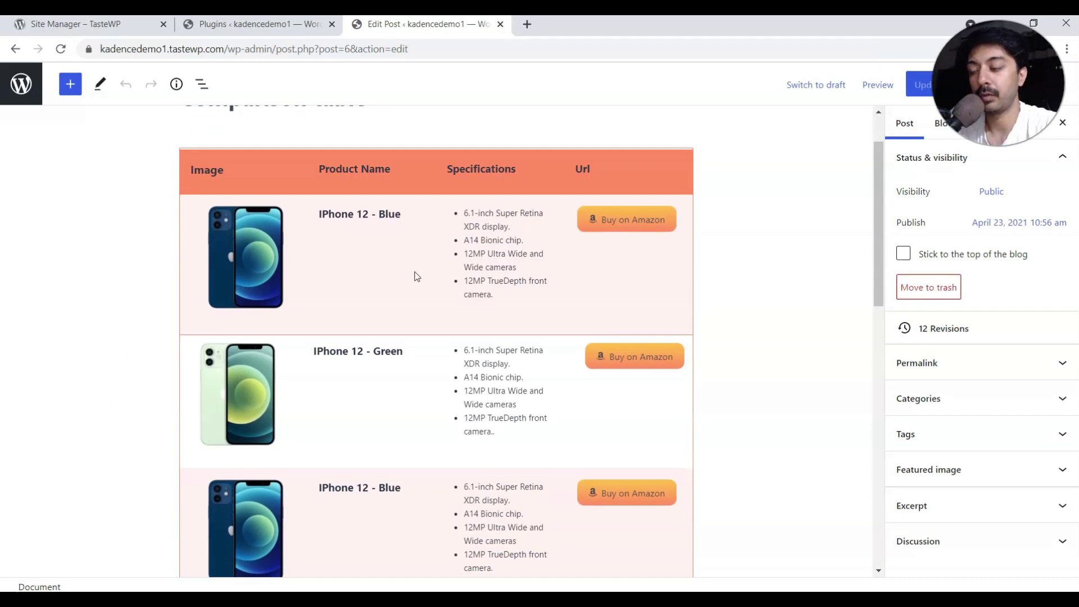
Step: Inspect the blocks behind the table's Image and Product Name headings and the first blue iPhone picture
click(201, 169)
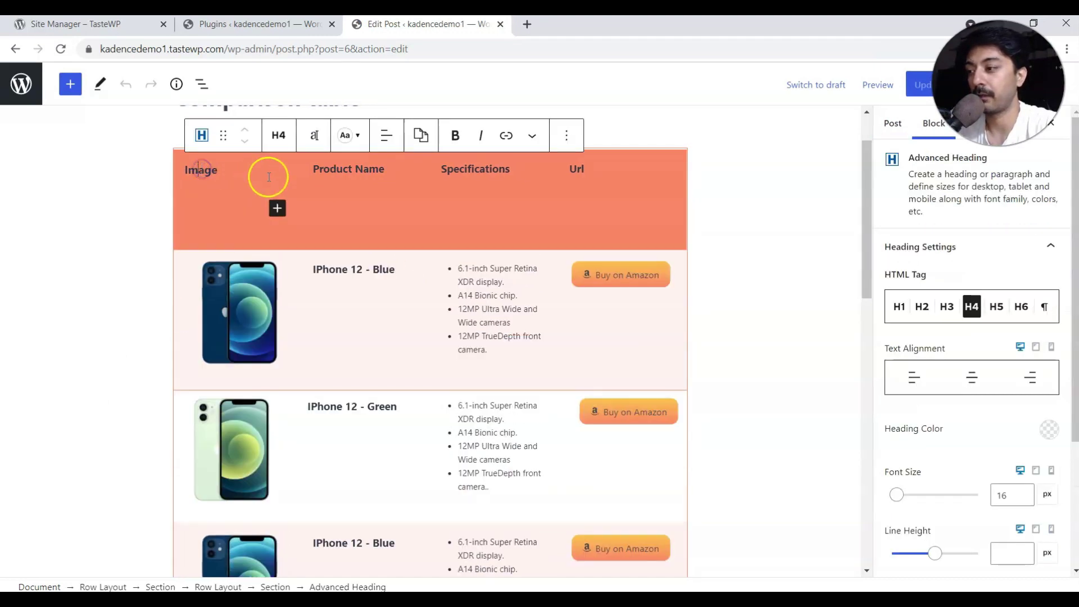
click(352, 170)
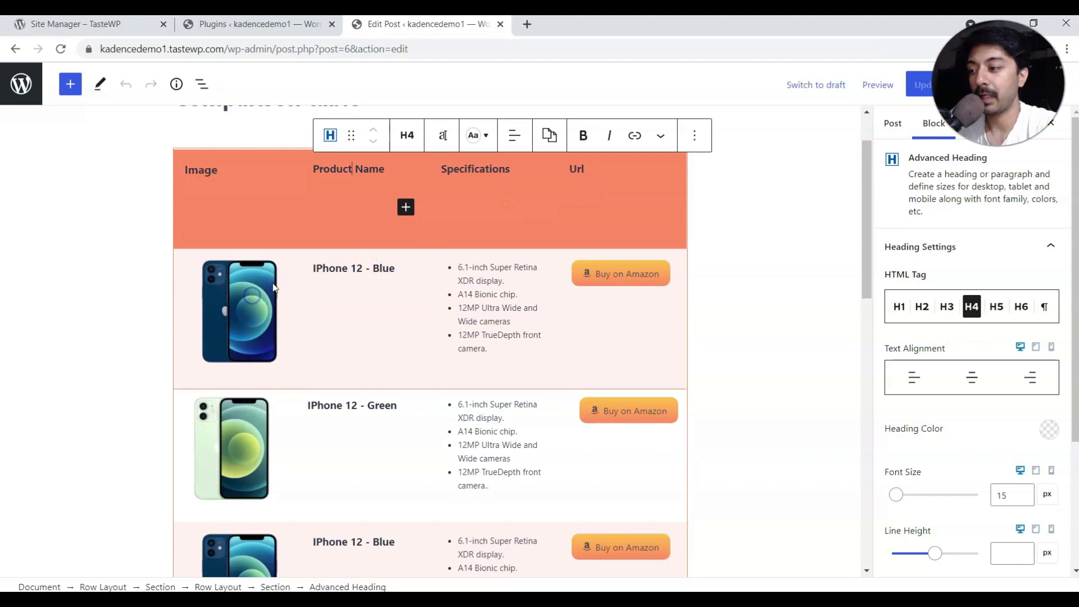
click(252, 298)
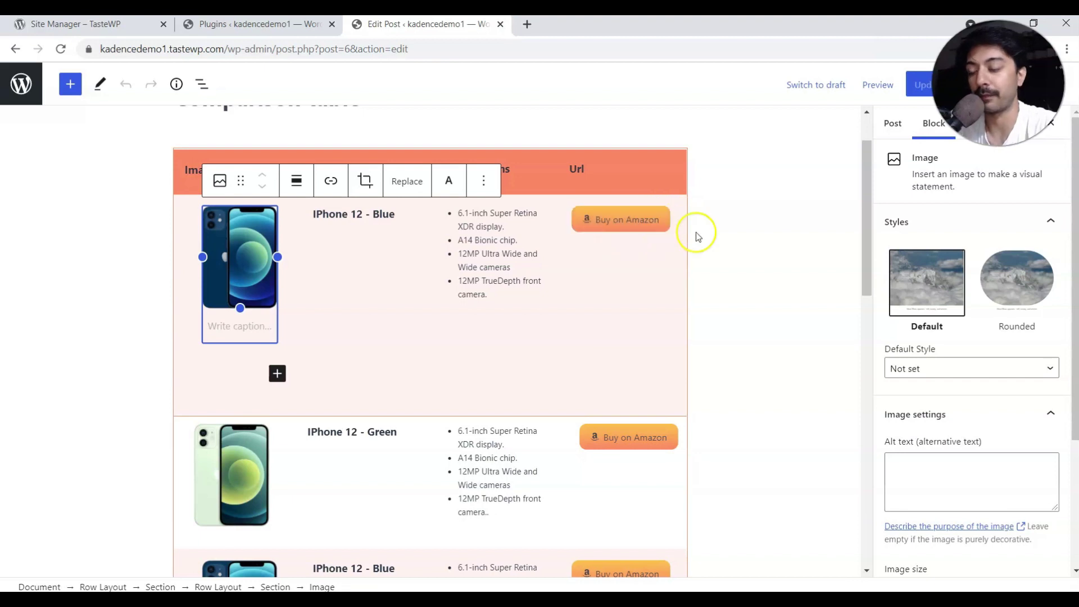
click(236, 168)
Step: Select the outer section that contains the Image heading and review how it wraps all the table's rows
click(205, 170)
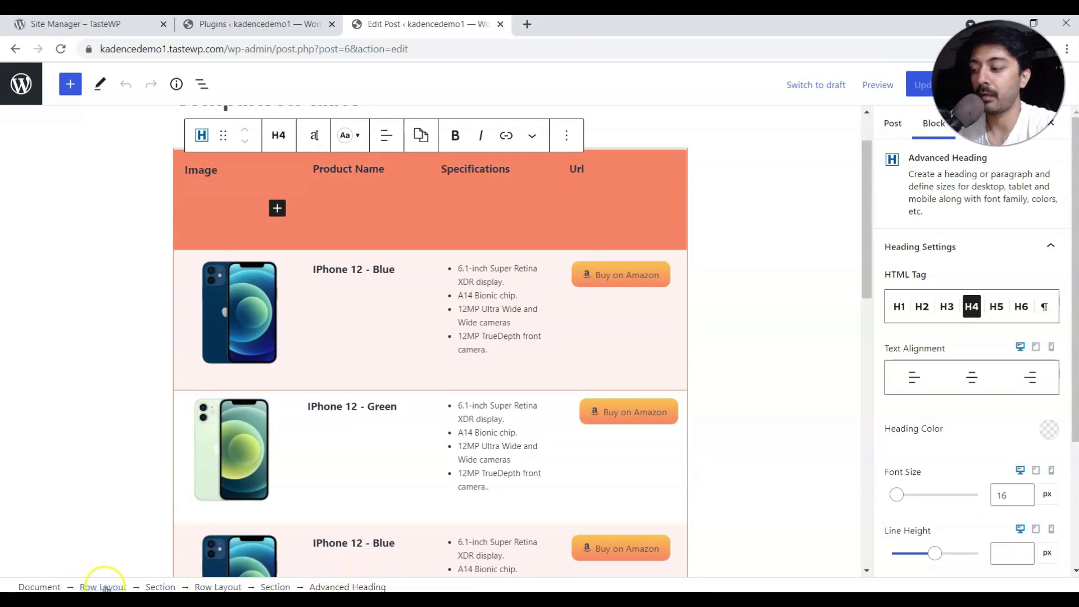
click(159, 587)
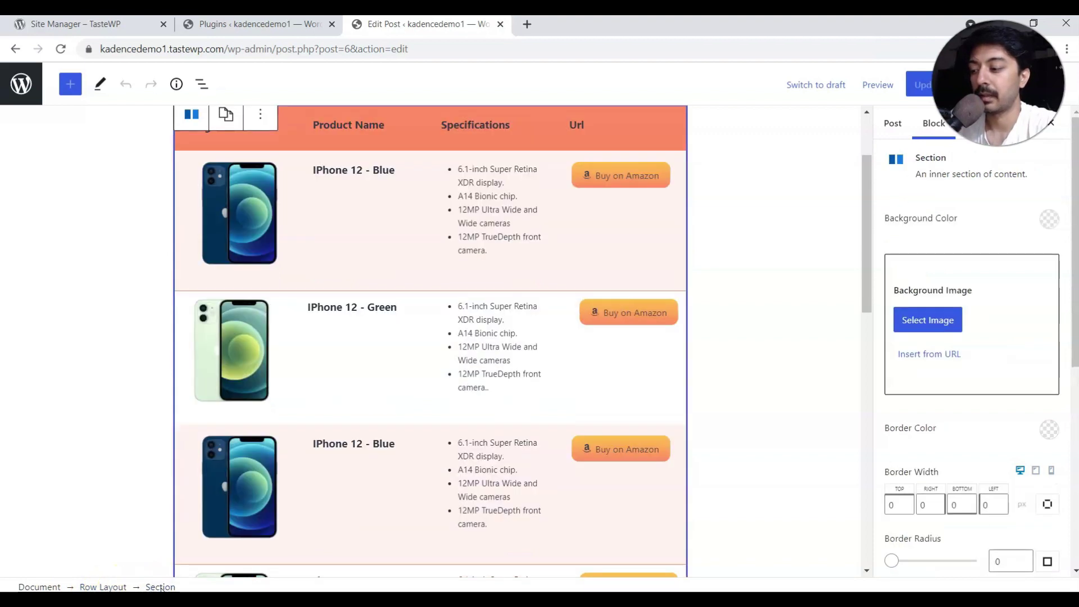
scroll(254, 226, up, 2)
scroll(254, 227, down, 8)
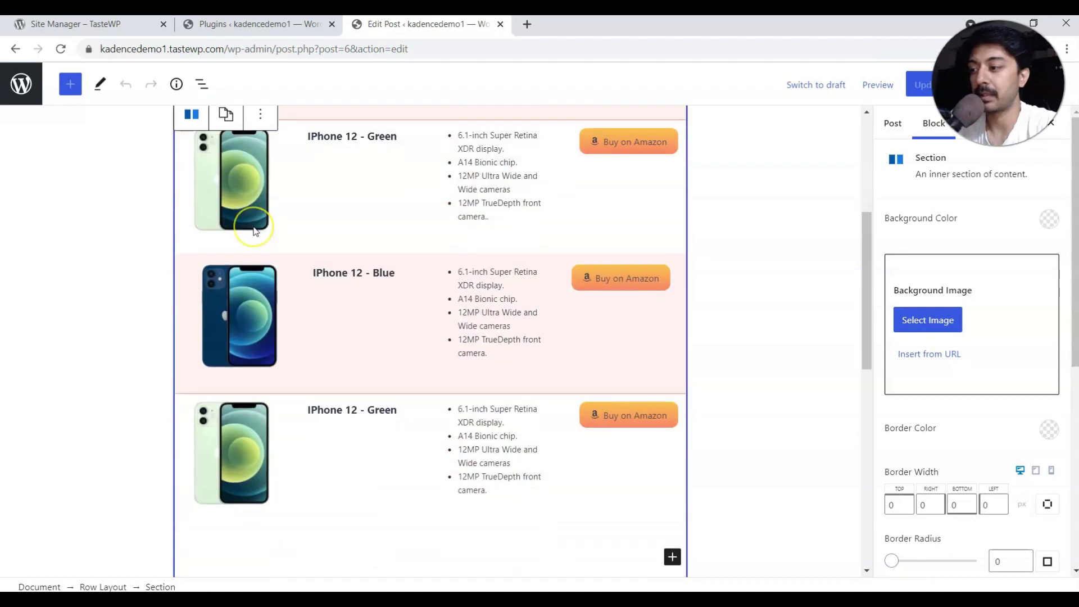
scroll(206, 375, up, 3)
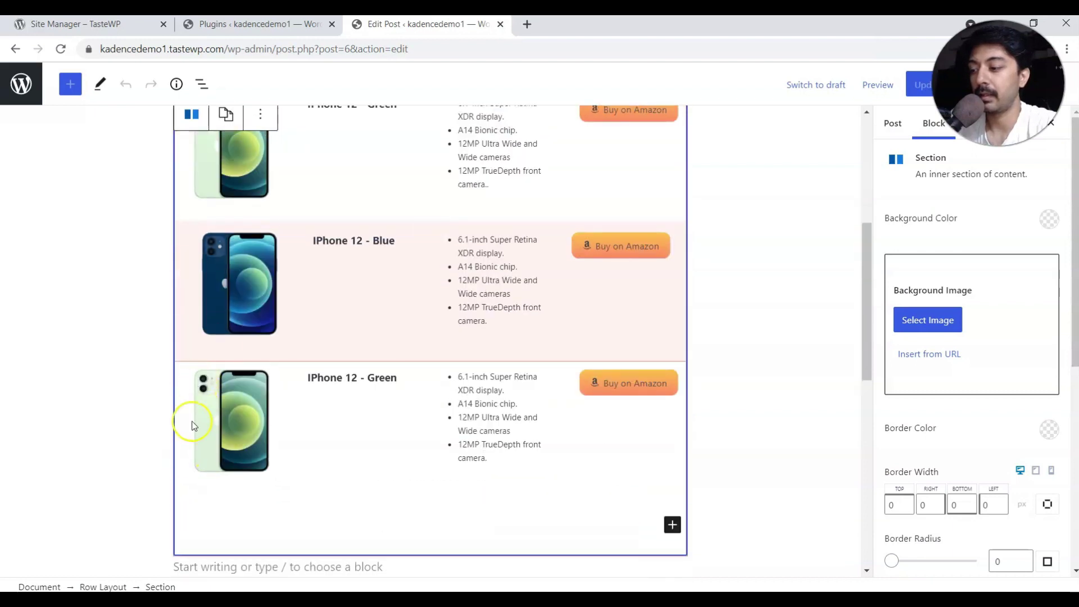
scroll(313, 120, up, 5)
Step: Inspect the nested row layouts that form the table's header row and the first iPhone 12 - Blue product row
click(270, 197)
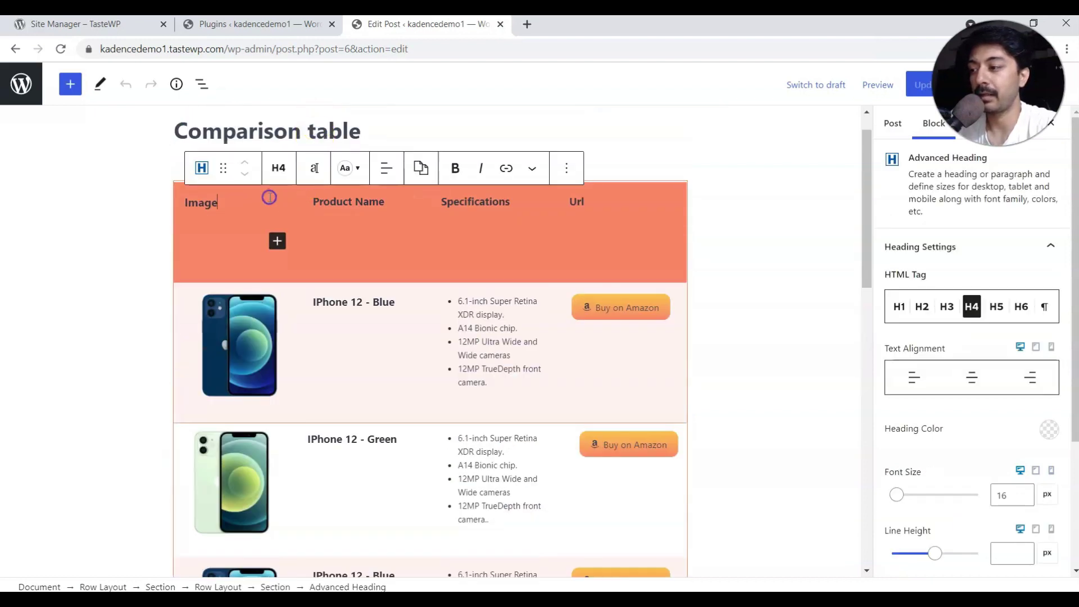
click(217, 586)
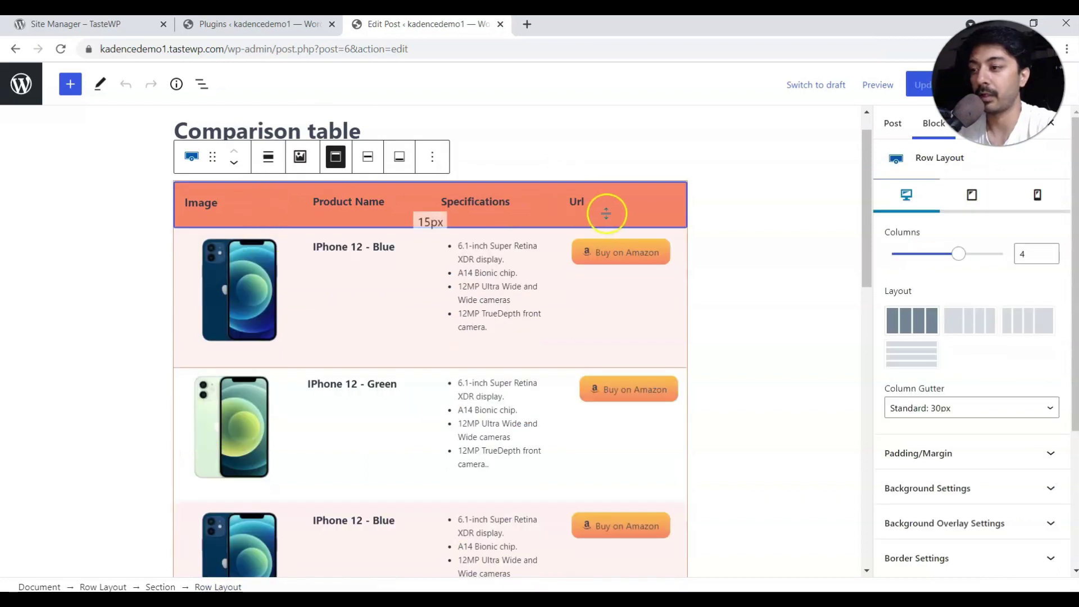
click(301, 326)
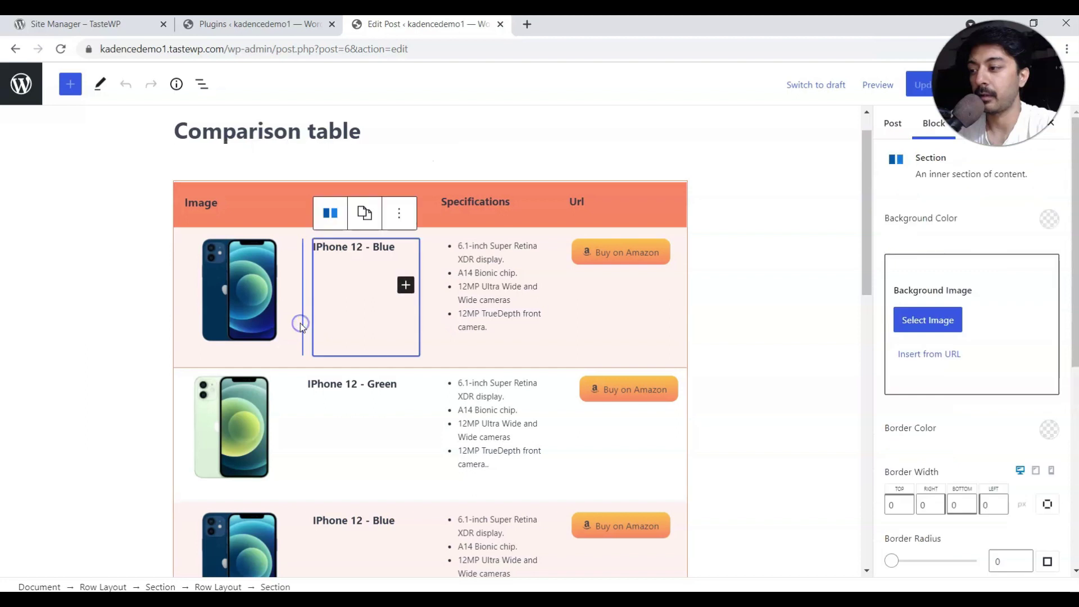
click(228, 586)
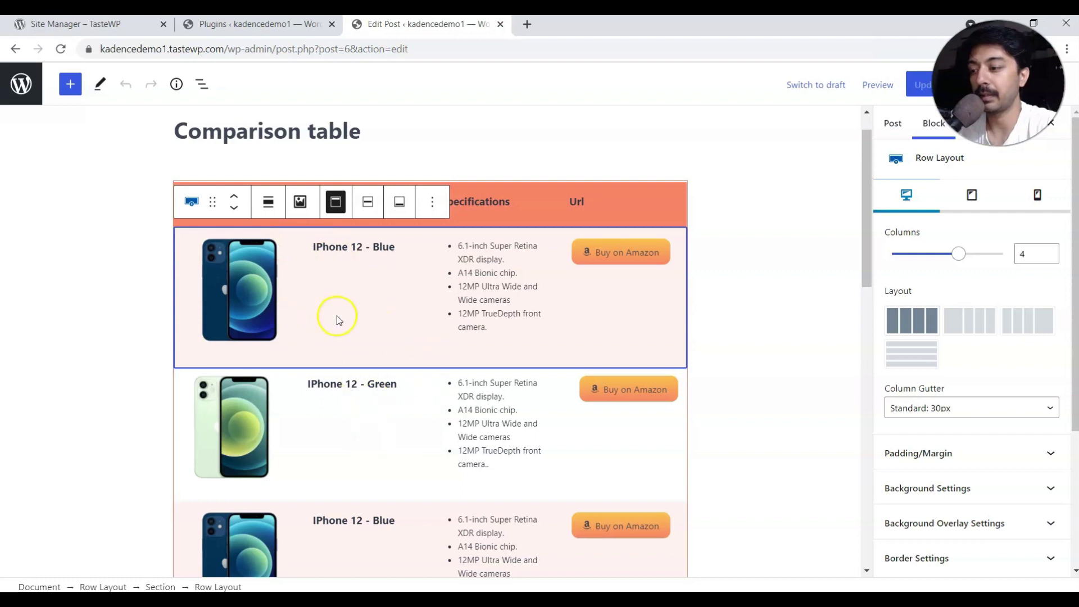
scroll(337, 316, down, 4)
scroll(337, 317, up, 5)
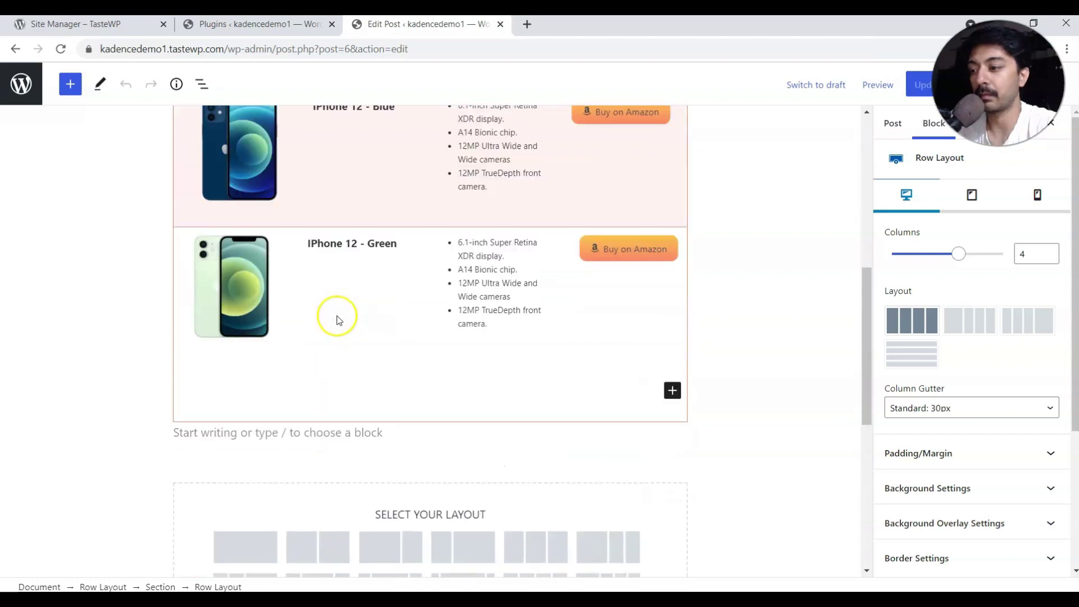
scroll(553, 248, up, 5)
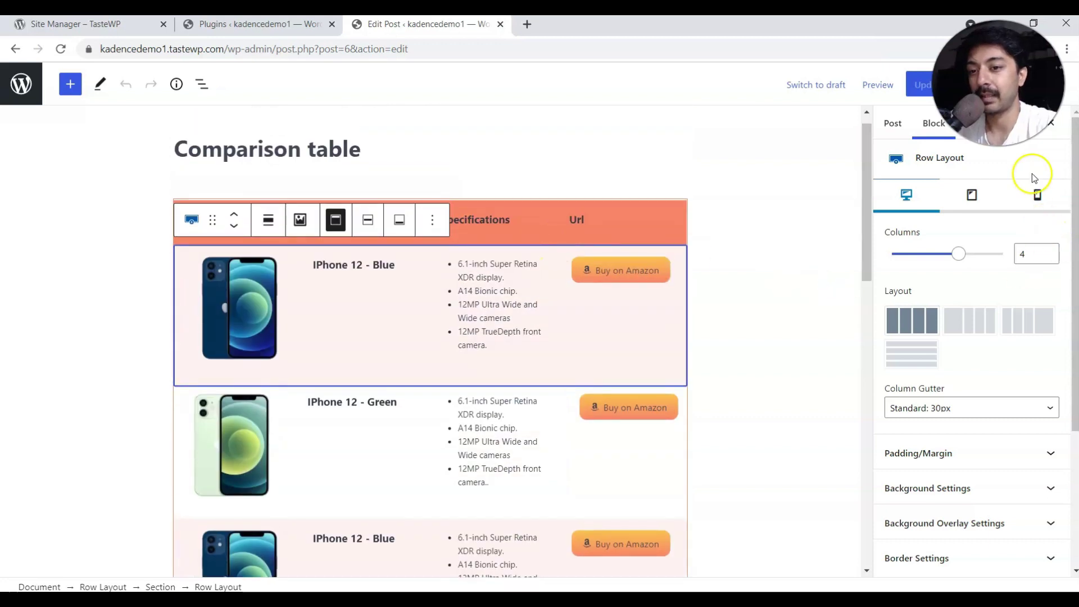
Step: Show the first product row's mobile layout settings and preview the post in a new tab
click(1037, 194)
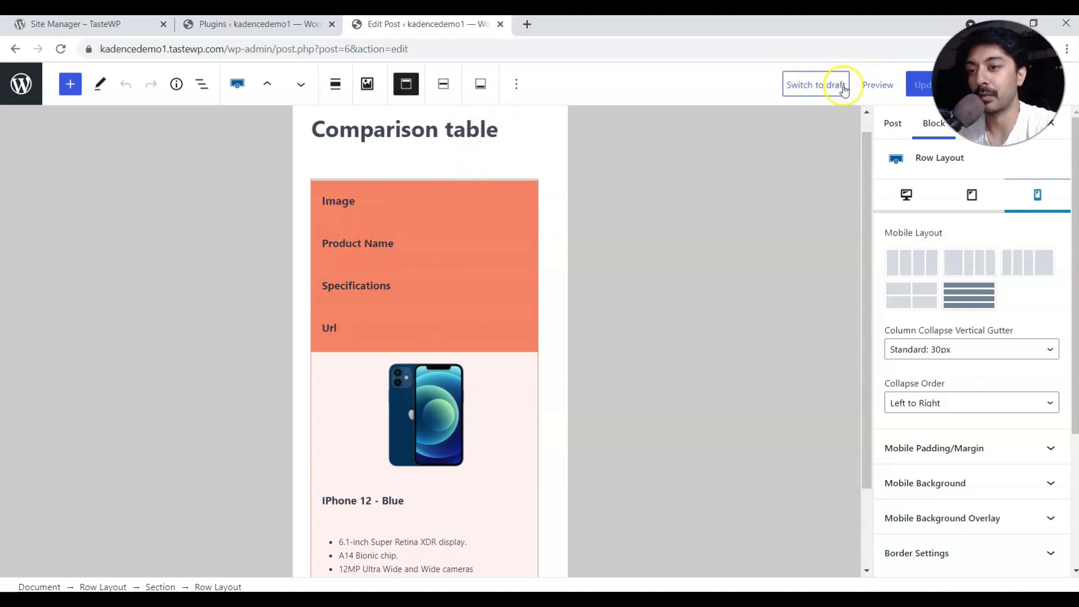
click(868, 85)
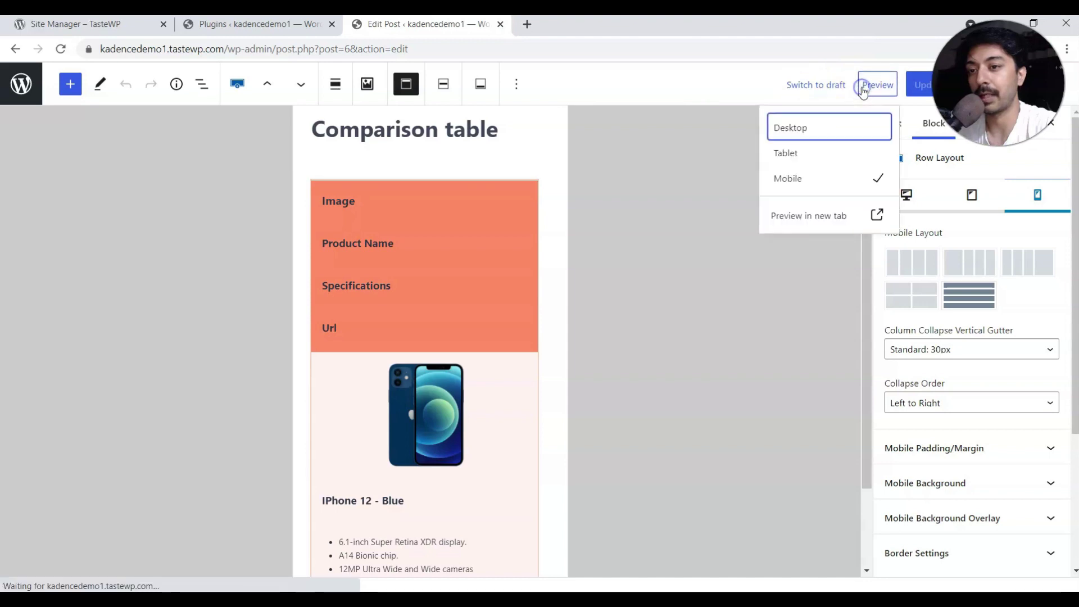
click(787, 215)
Step: Examine how the comparison table's products stack in the narrow, mobile-width preview from the first product to the last
scroll(639, 222, down, 2)
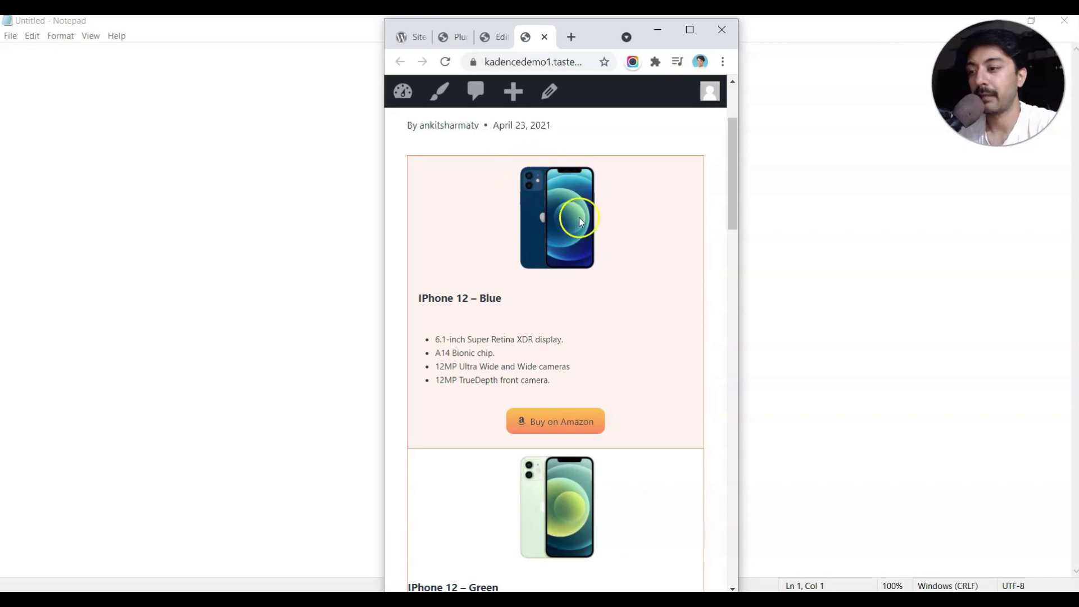
scroll(557, 287, down, 5)
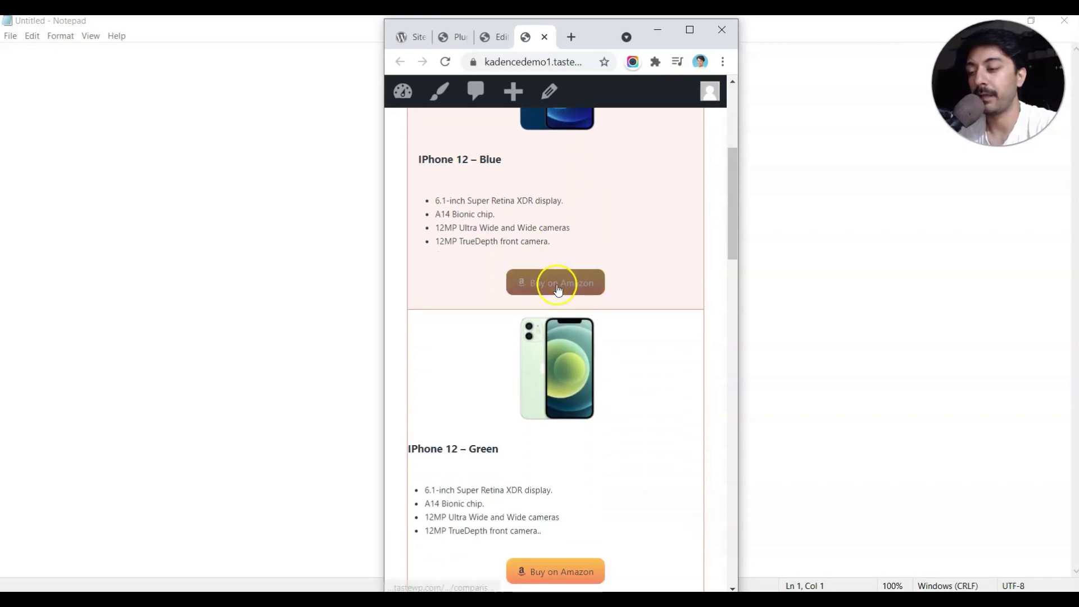
scroll(557, 290, down, 7)
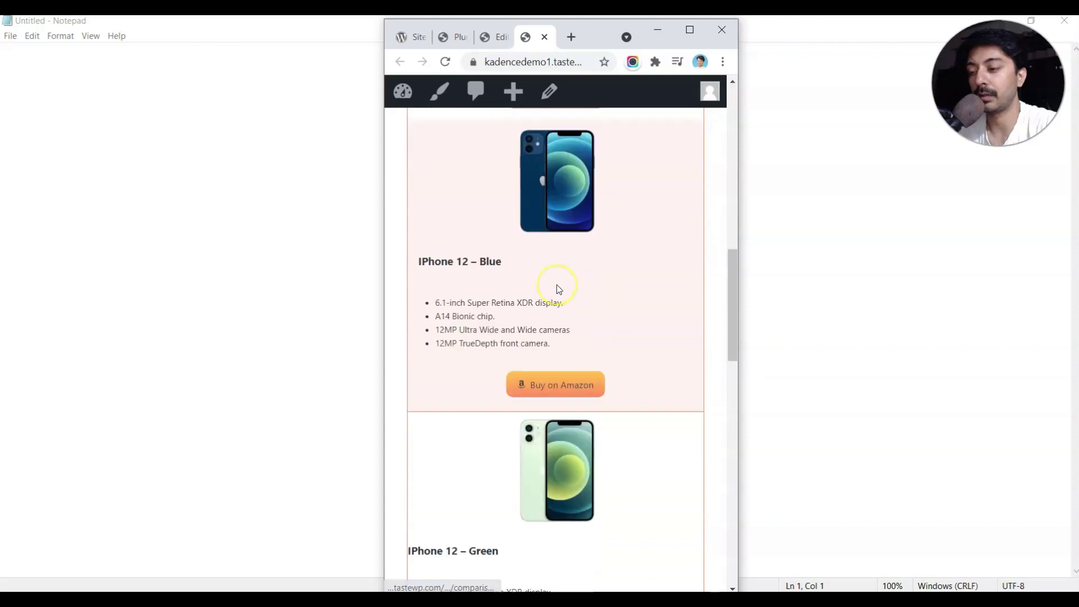
scroll(559, 288, down, 6)
scroll(559, 289, up, 5)
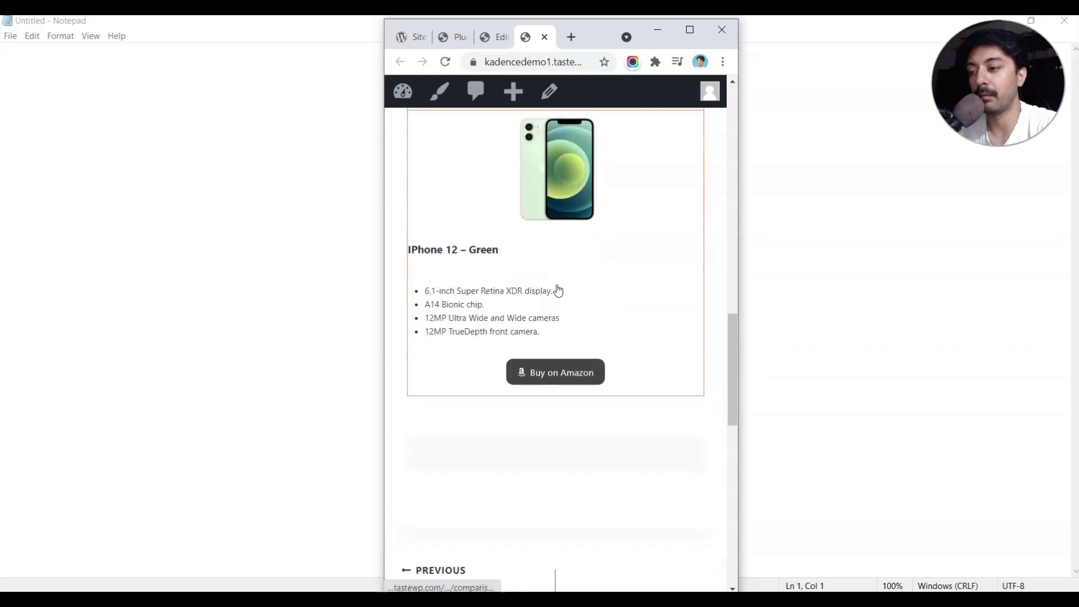
scroll(559, 289, down, 6)
scroll(559, 289, up, 8)
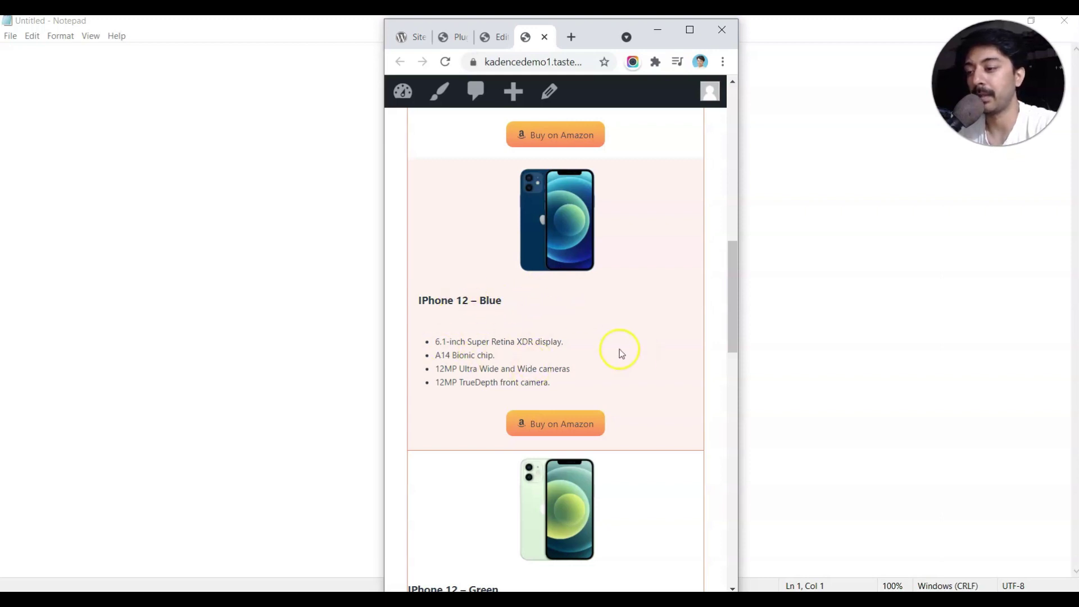
scroll(591, 255, up, 10)
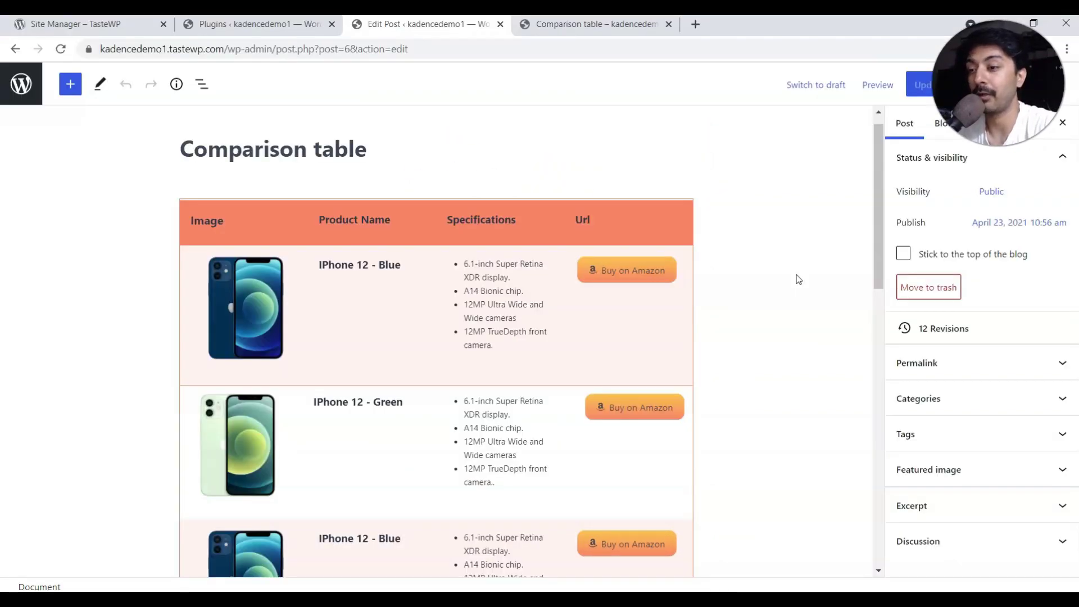
Step: Delete the unused row layout placeholder below the comparison table and insert a fresh Row Layout block there
scroll(798, 279, down, 10)
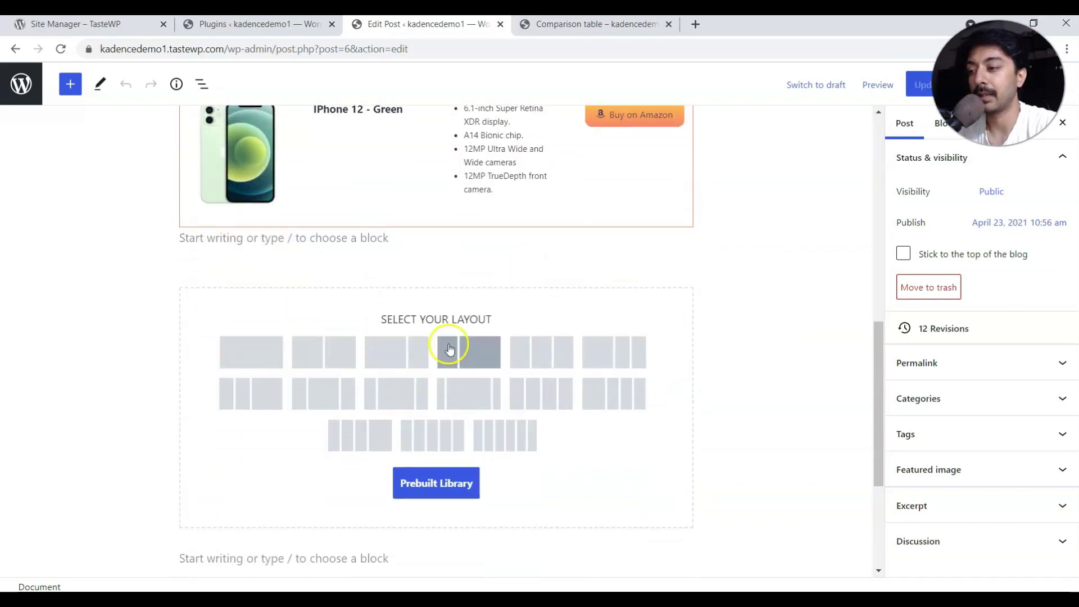
click(481, 281)
key(Delete)
click(274, 339)
text(/)
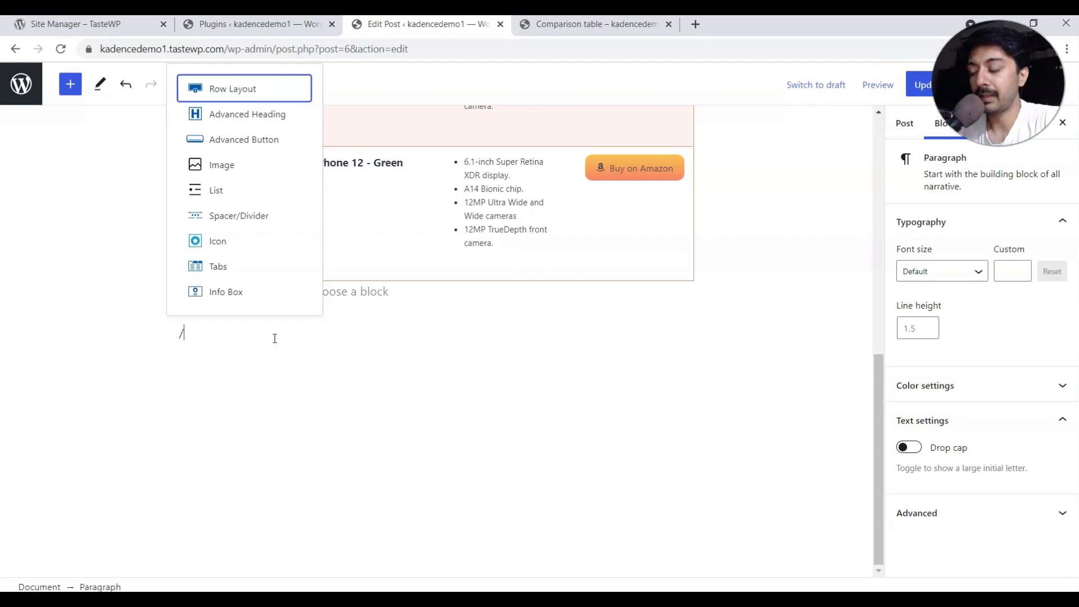
click(226, 90)
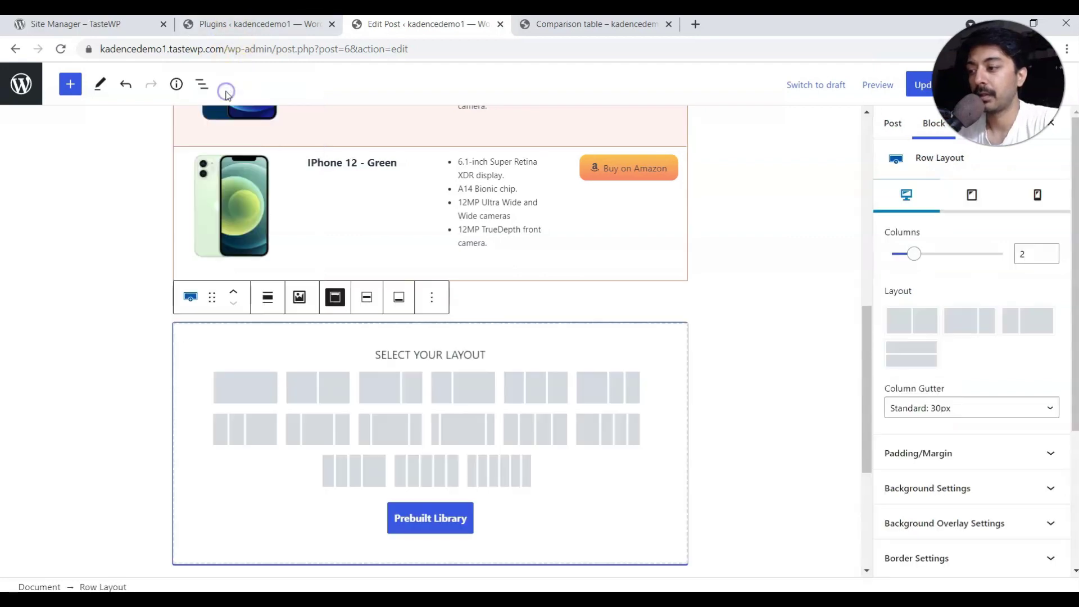
Step: Give the new Row Layout block below the comparison table a single-column layout
click(236, 393)
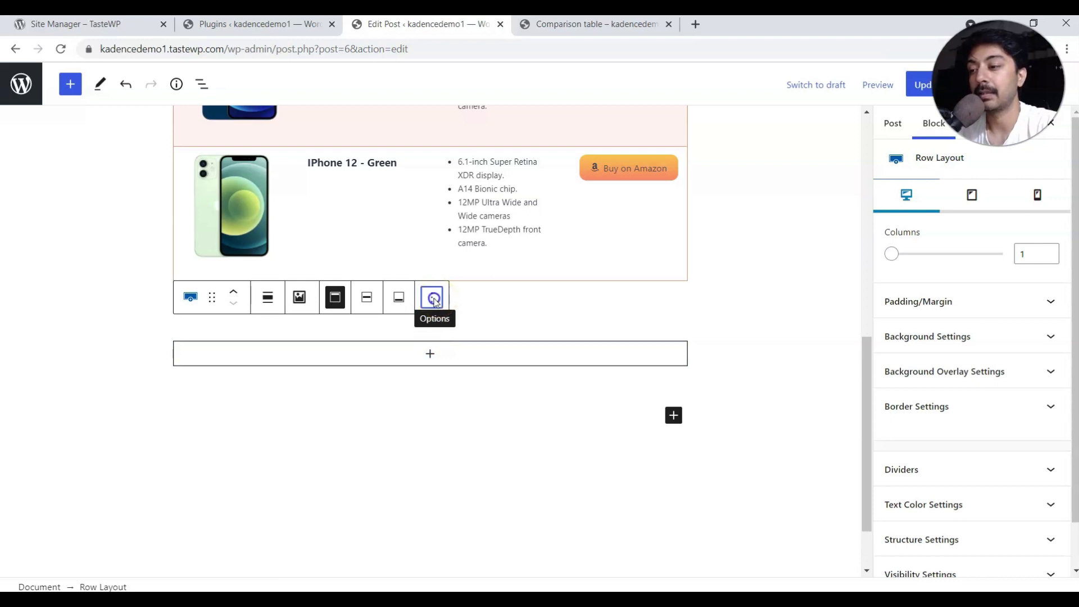
click(432, 299)
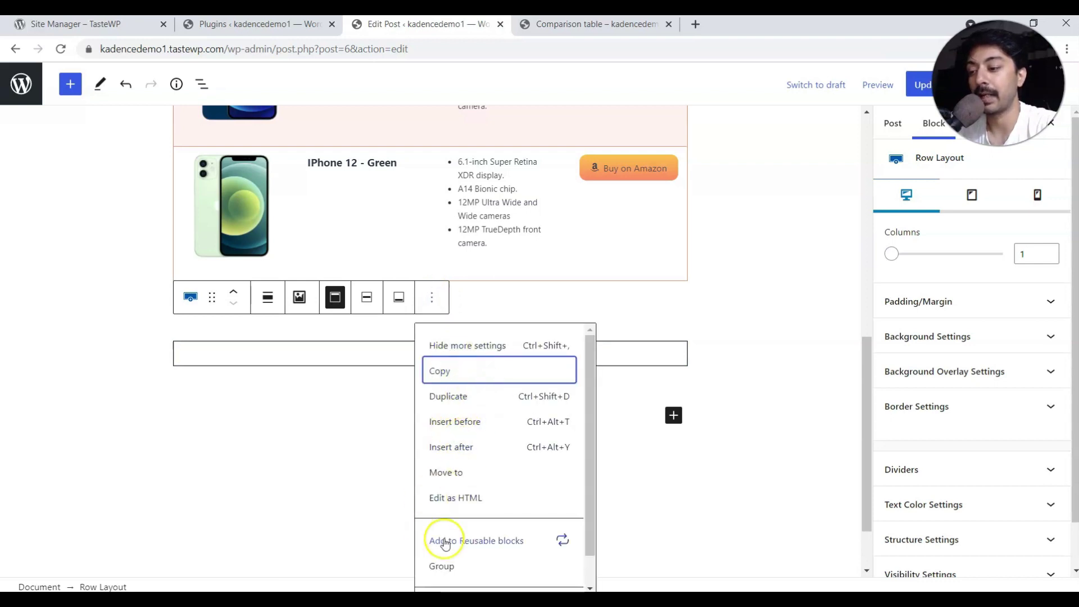
click(724, 304)
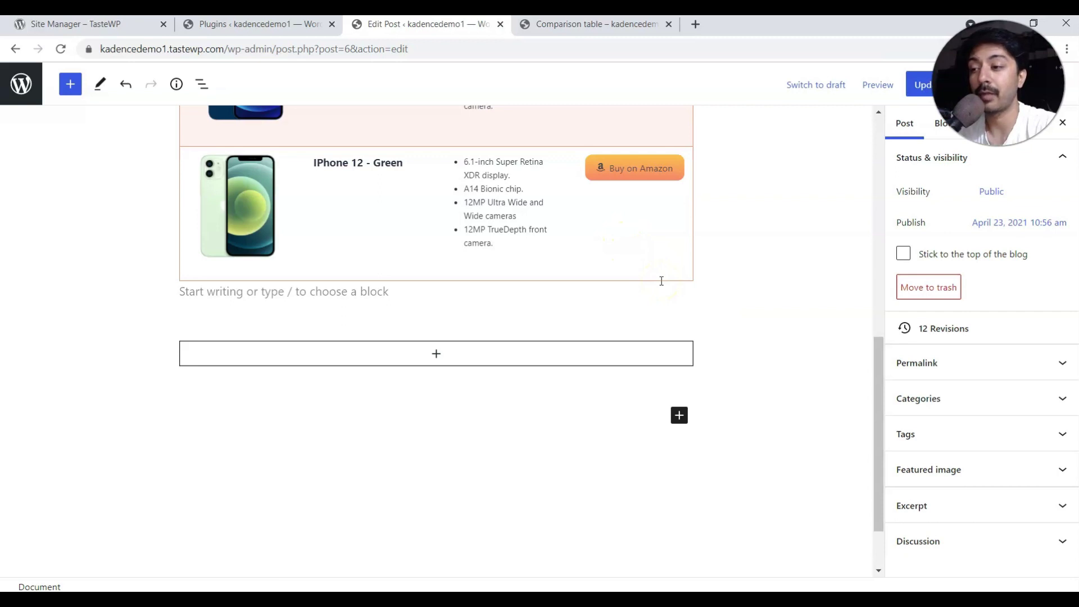
Step: Examine the existing comparison table's header row, its single-column outer row layout and that block's options, including adding it to reusable blocks
scroll(600, 247, up, 5)
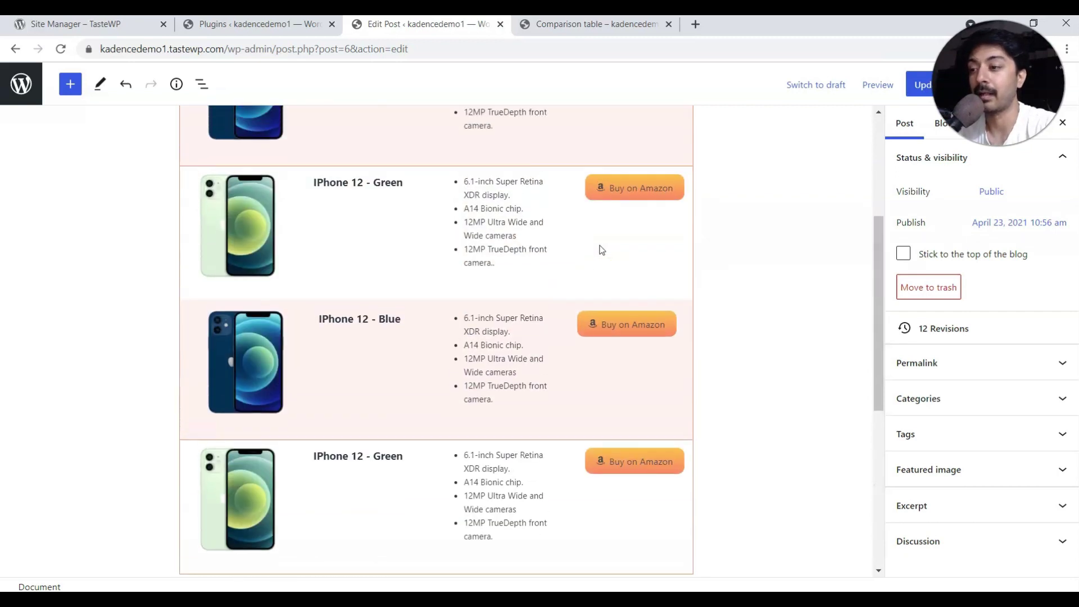
scroll(600, 248, up, 4)
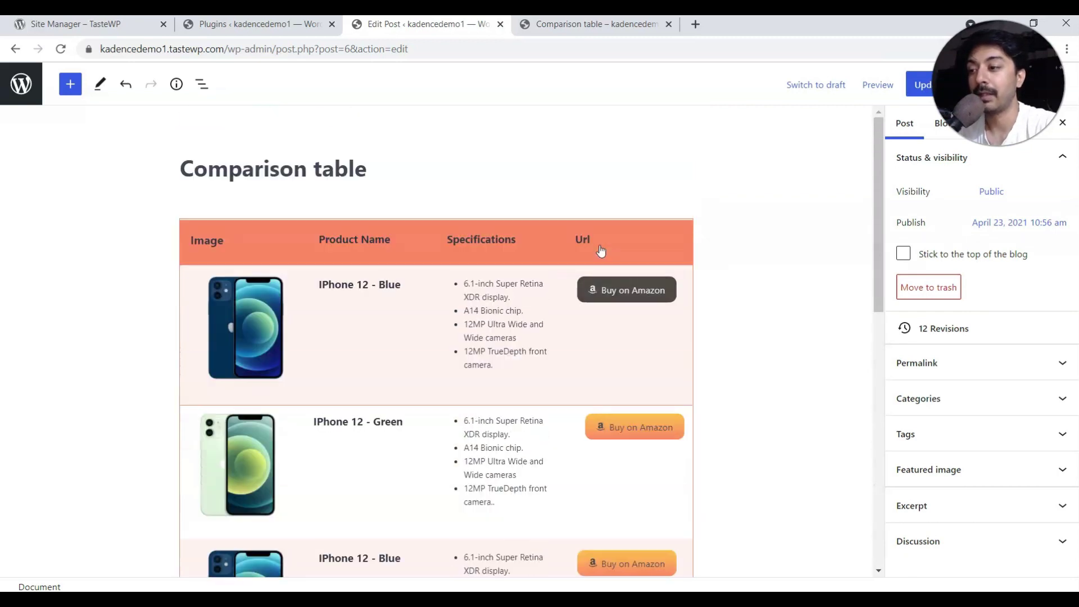
click(671, 227)
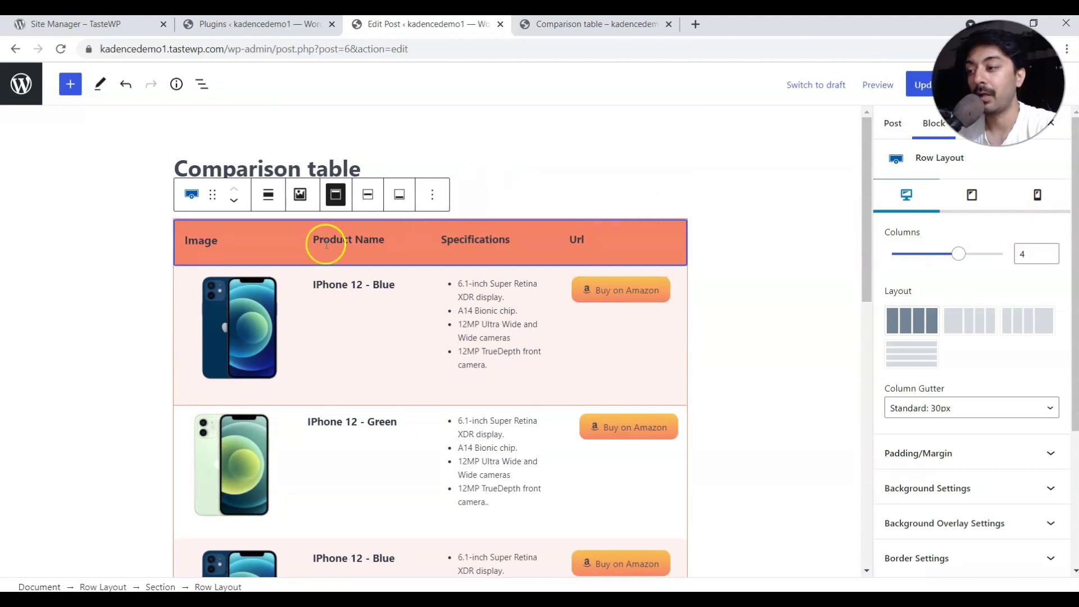
click(114, 587)
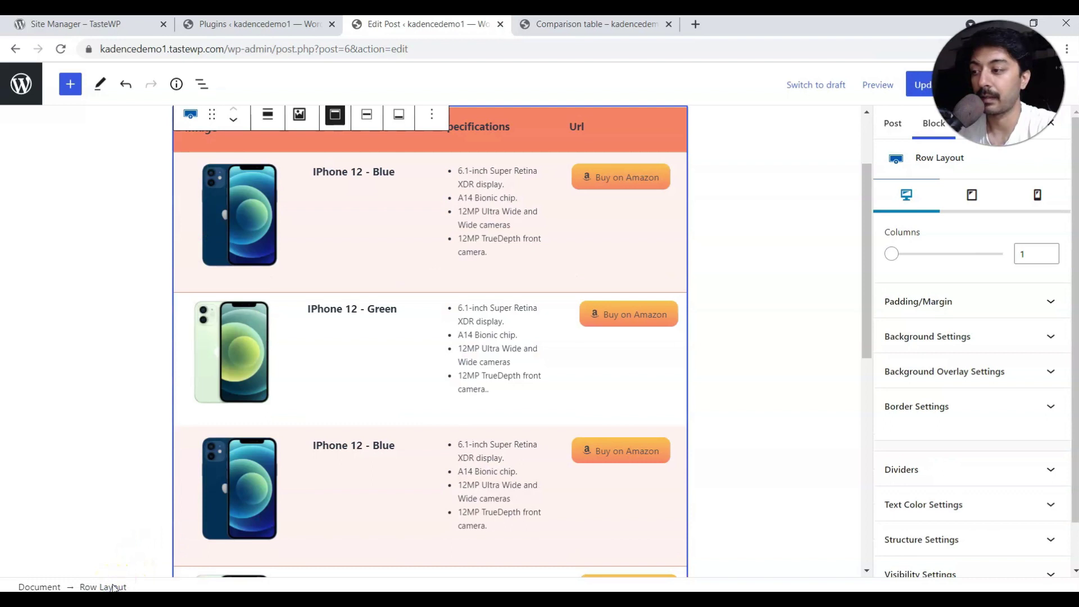
scroll(337, 332, down, 5)
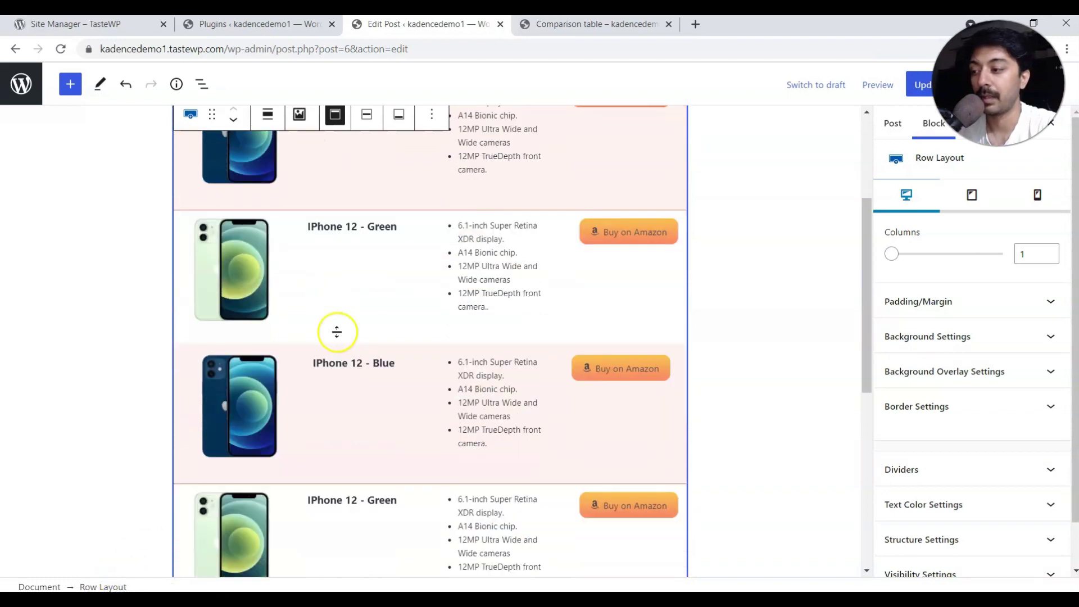
scroll(597, 375, up, 6)
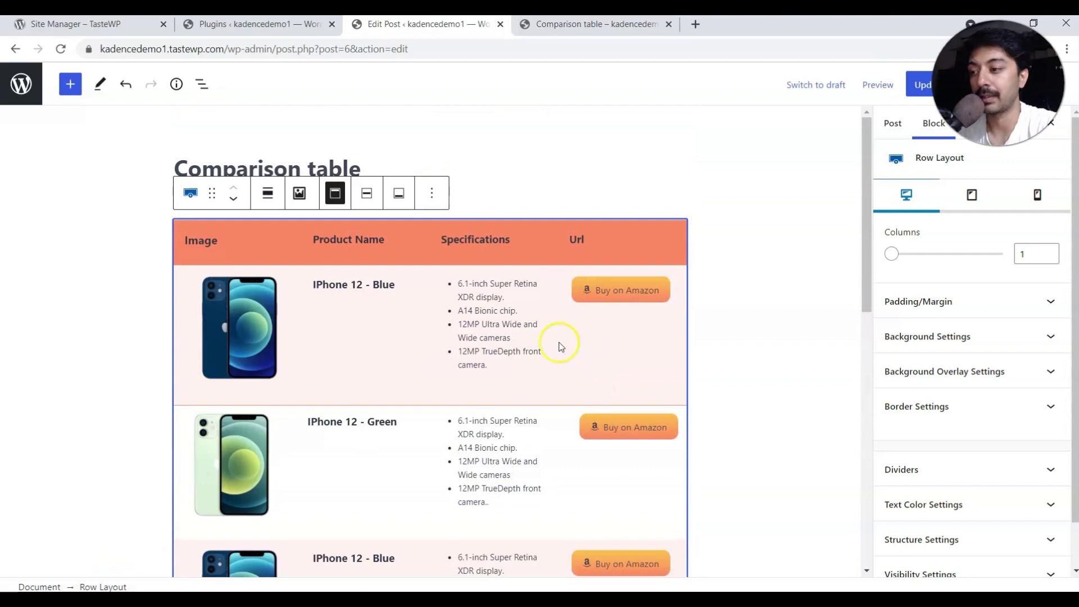
click(432, 193)
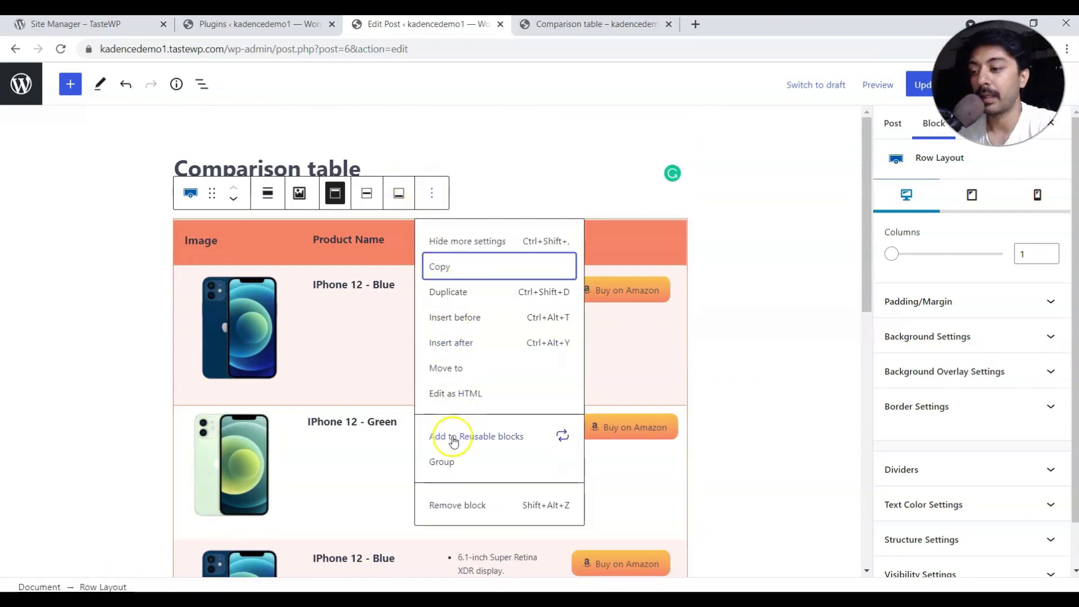
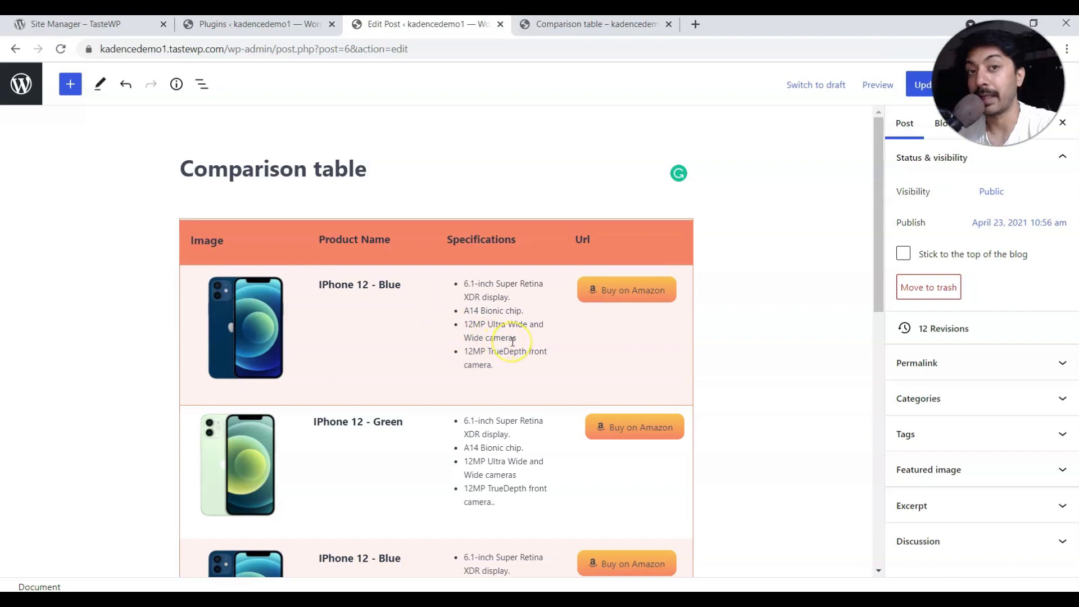
Step: Set the background color of the section inside the new single-column row to light grey EDECEC
scroll(512, 341, down, 10)
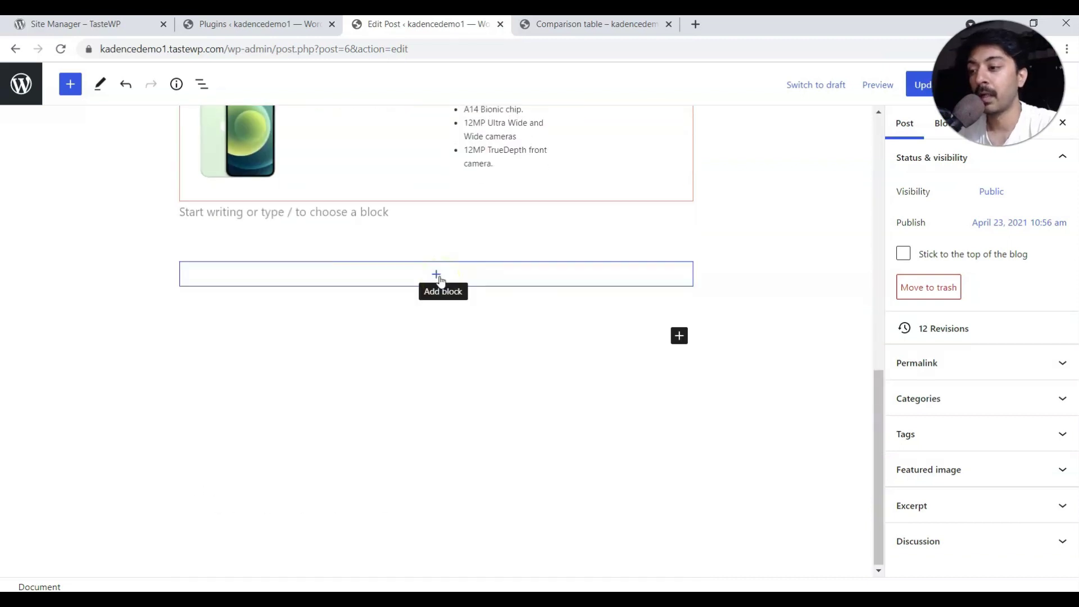
click(522, 257)
click(539, 272)
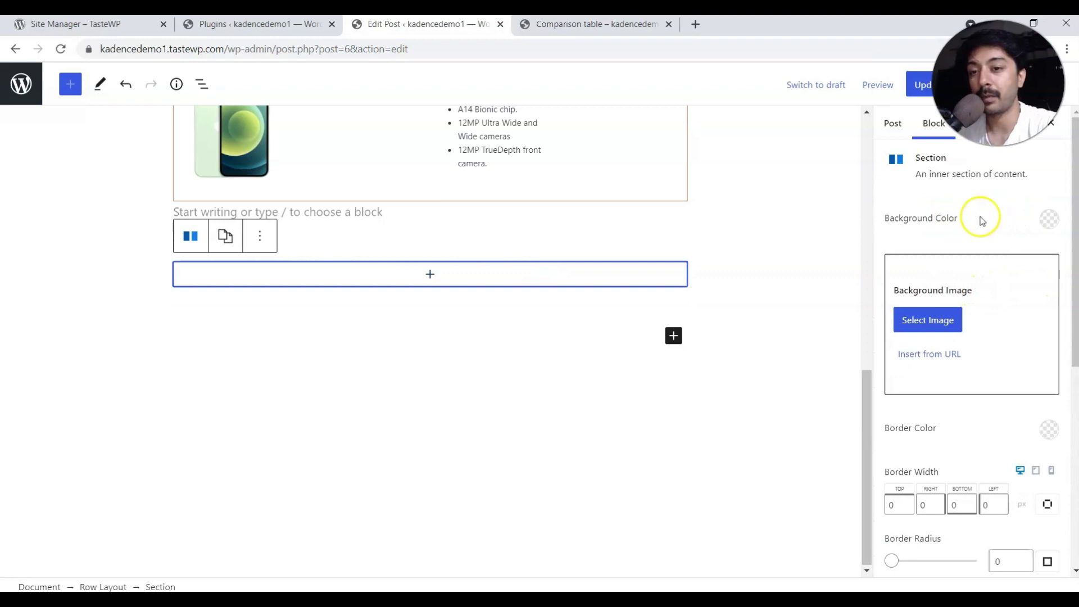
click(1047, 216)
drag(878, 252, 850, 254)
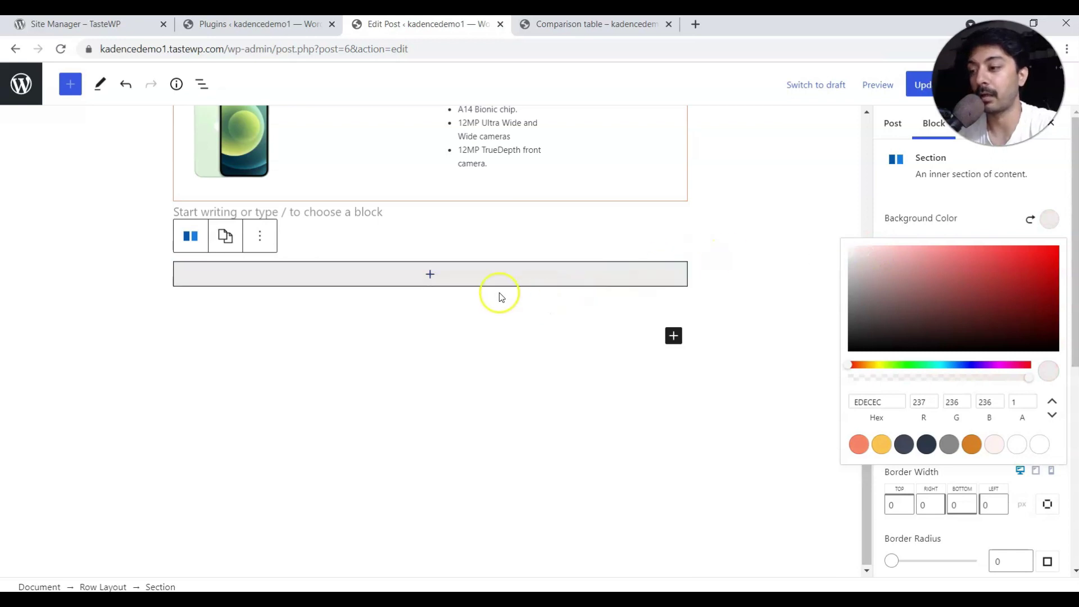
Step: Insert a nested Row Layout with four equal columns inside the grey section
click(431, 275)
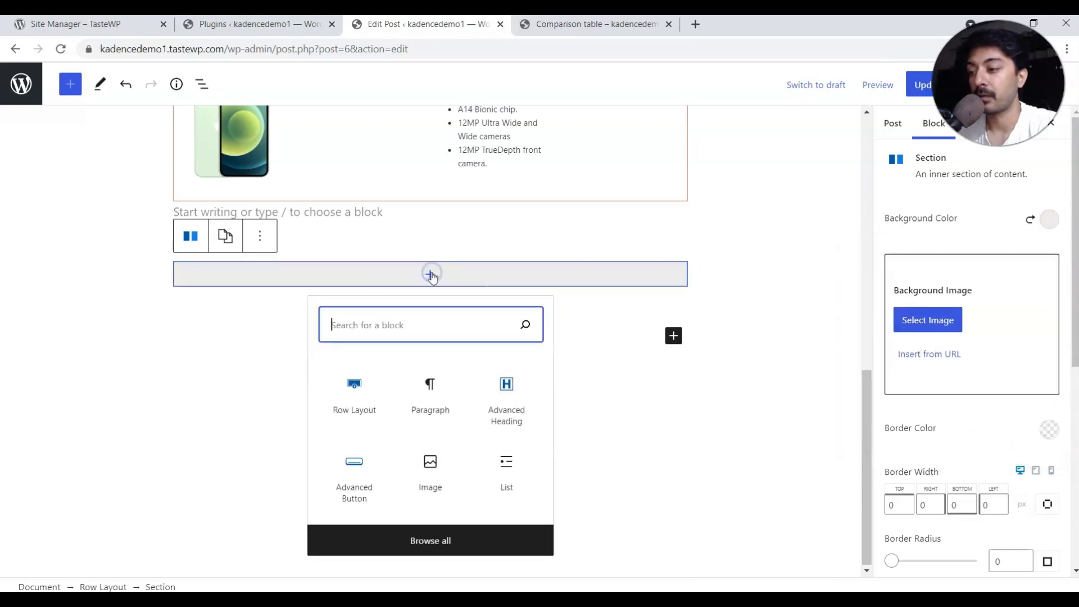
click(354, 385)
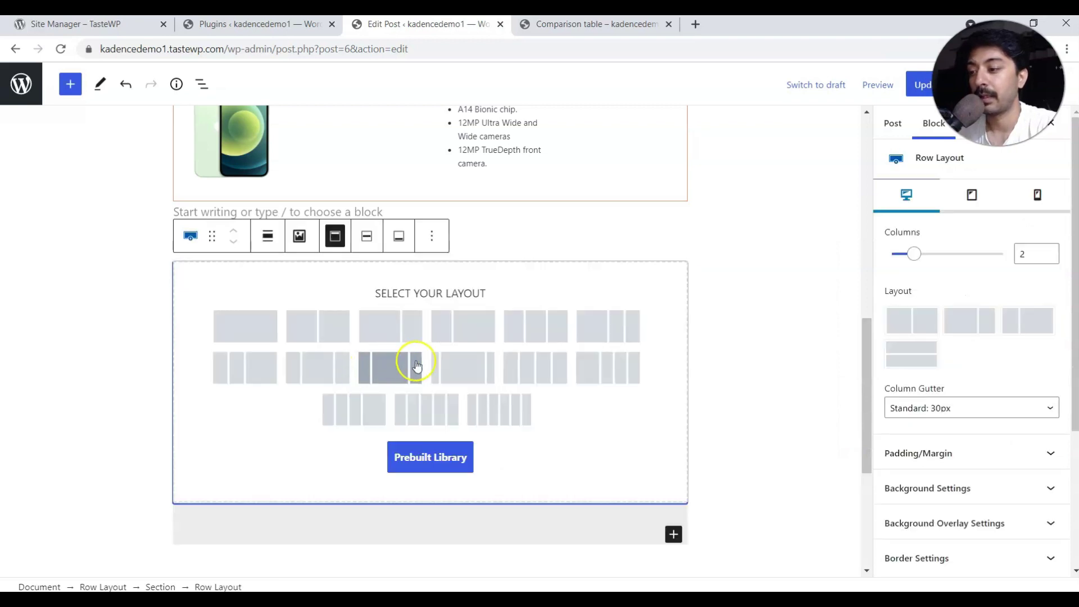
click(546, 373)
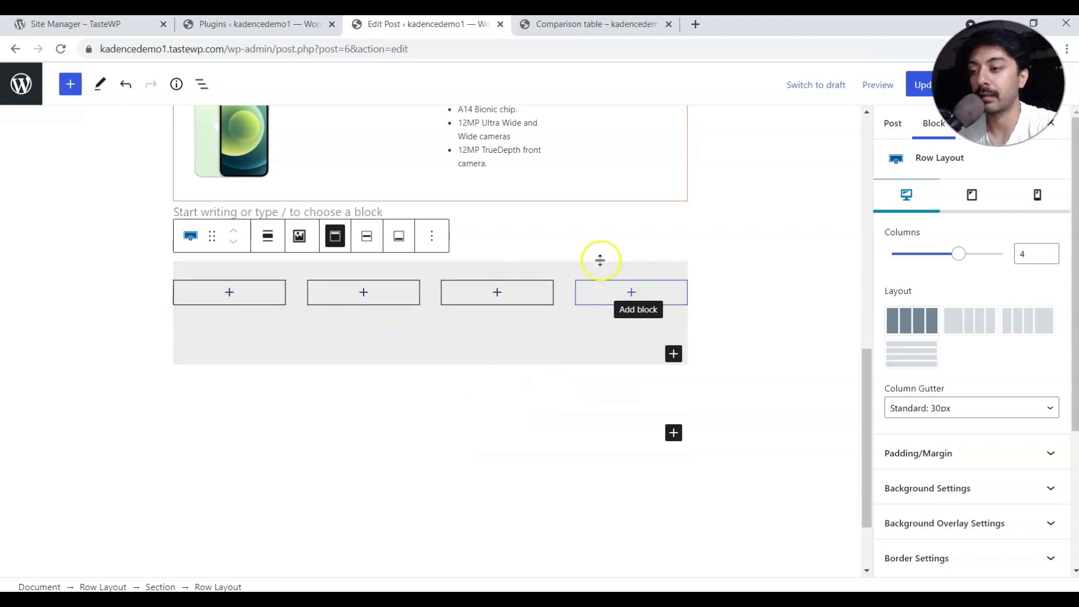
Step: Set the nested four-column row's background to the Accent color FF8264 to match the example table's header
scroll(549, 227, up, 1)
scroll(550, 227, up, 5)
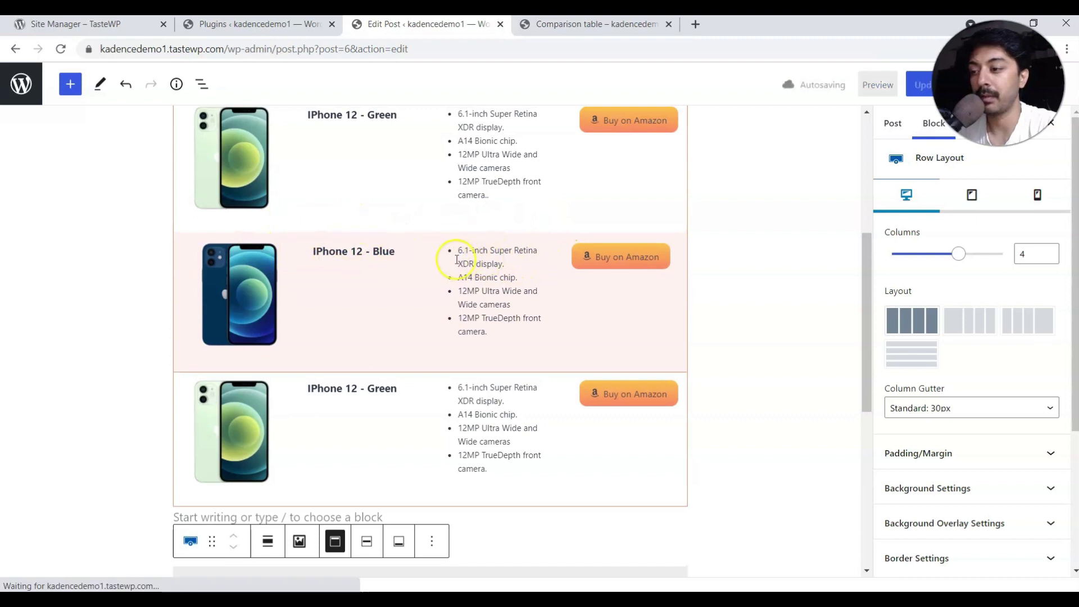
scroll(549, 344, down, 3)
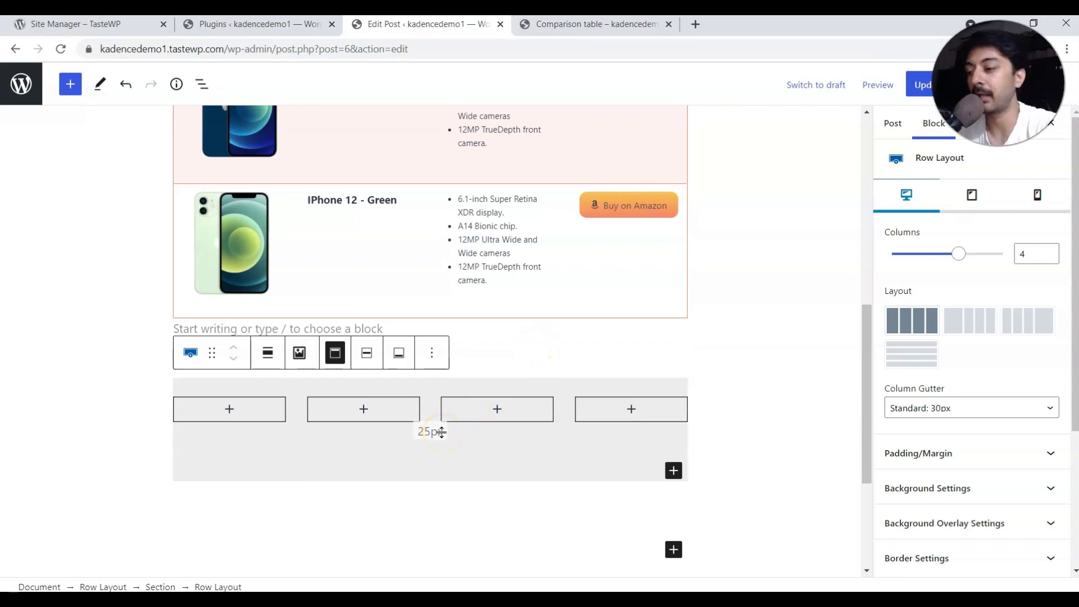
scroll(470, 344, up, 1)
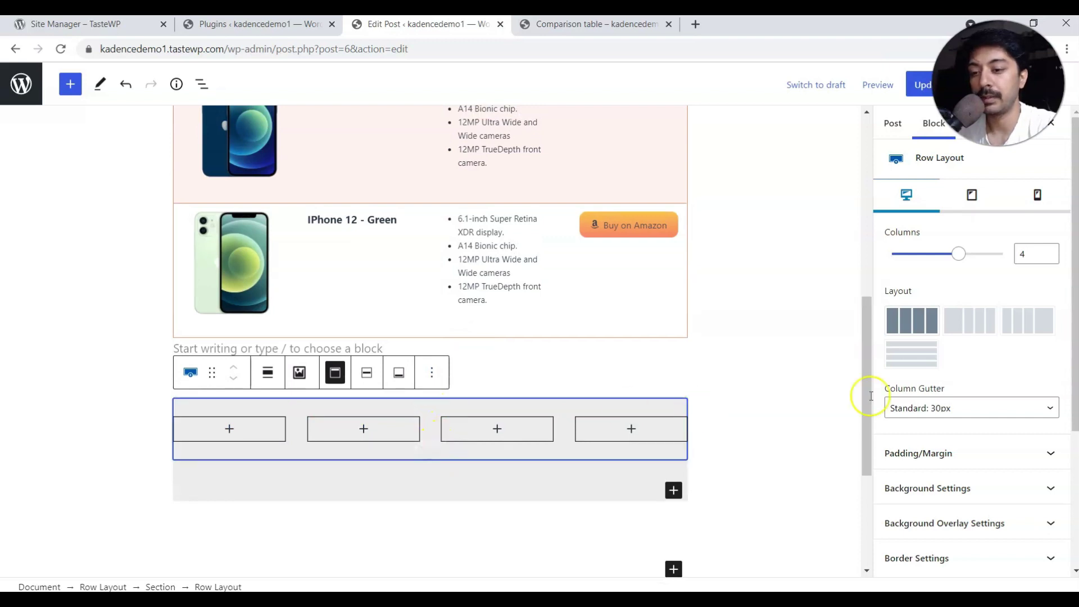
scroll(913, 400, down, 2)
click(925, 396)
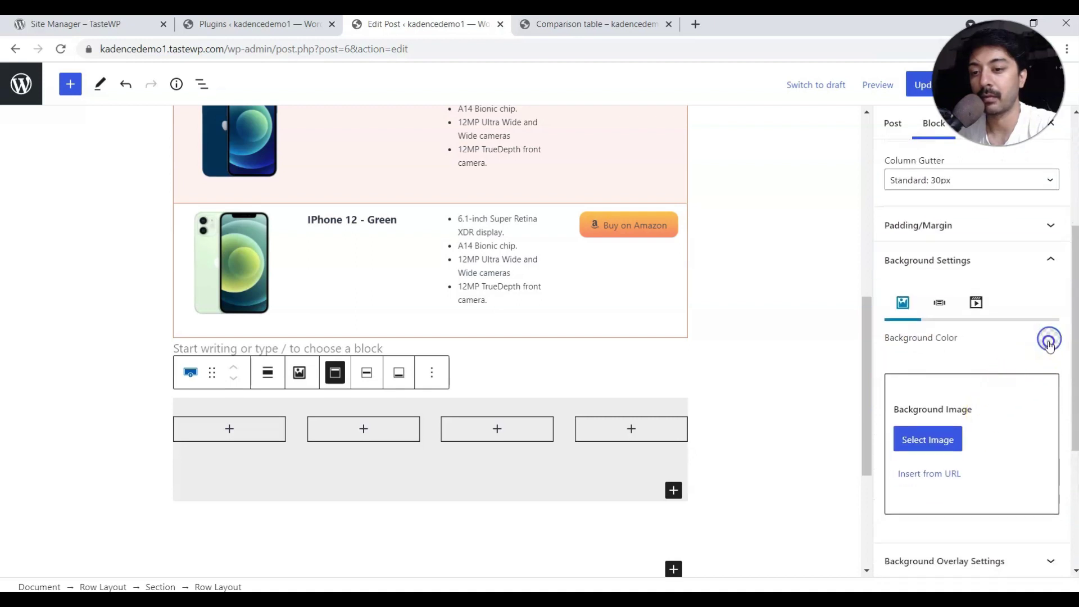
click(1048, 340)
click(881, 312)
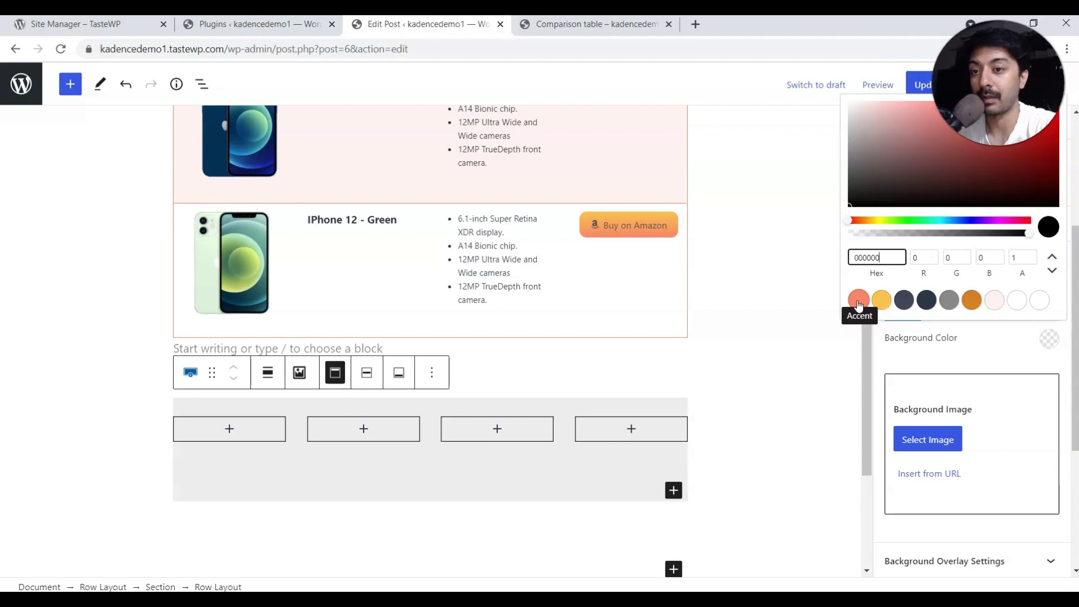
click(858, 301)
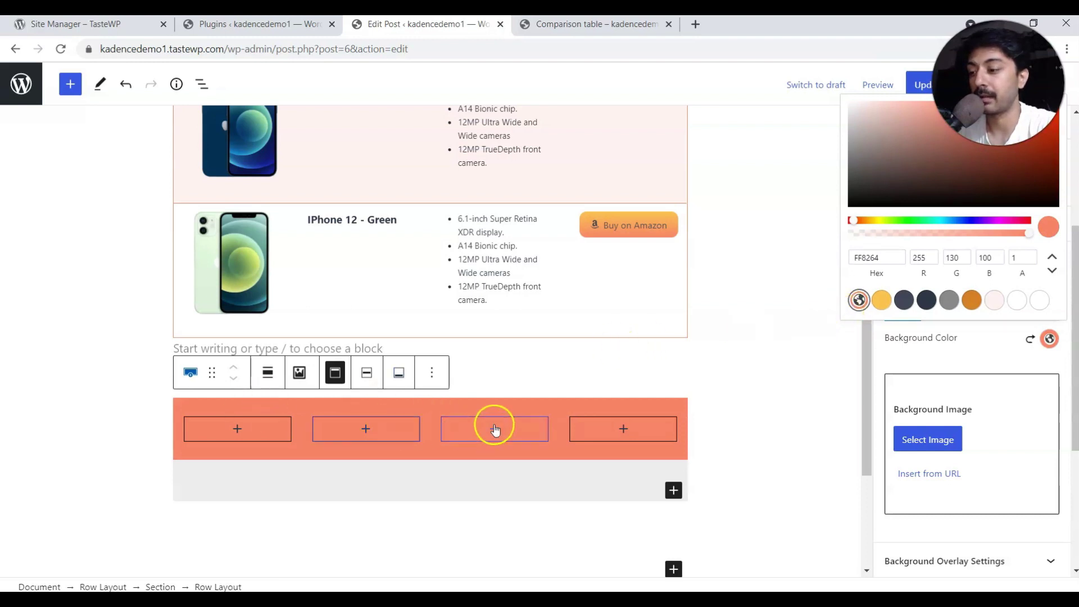
Step: Add an Advanced Heading to the new header row's first column with the text "Image" copied from the example table
click(237, 430)
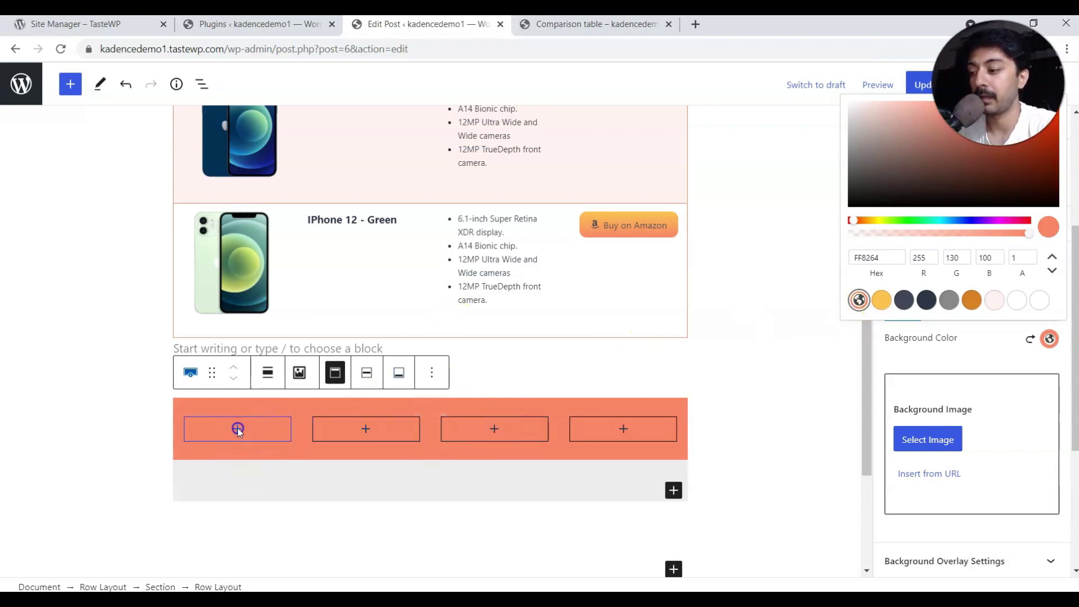
click(237, 429)
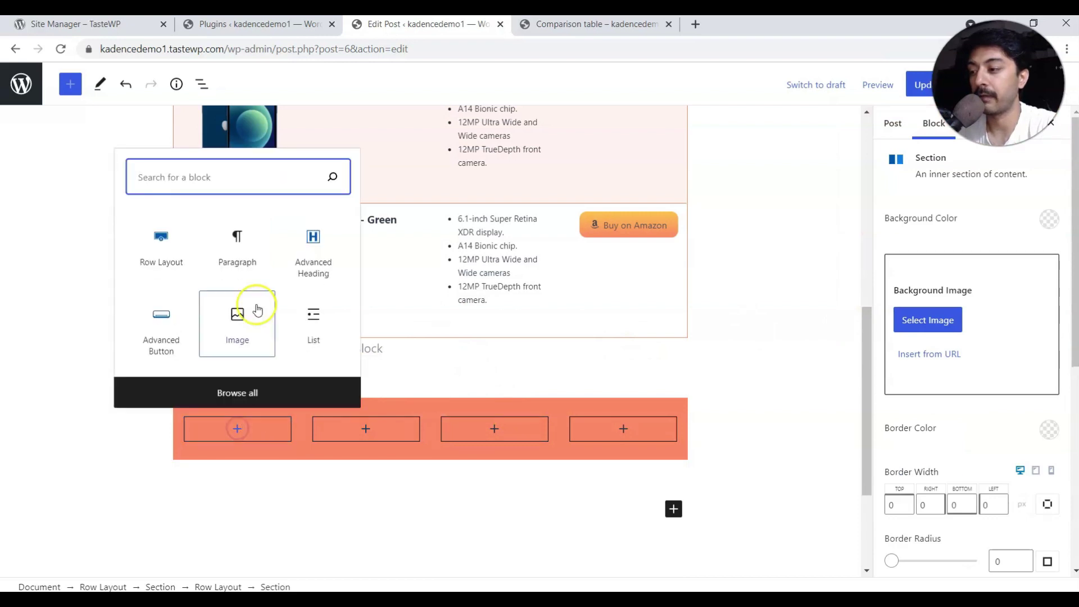
click(313, 251)
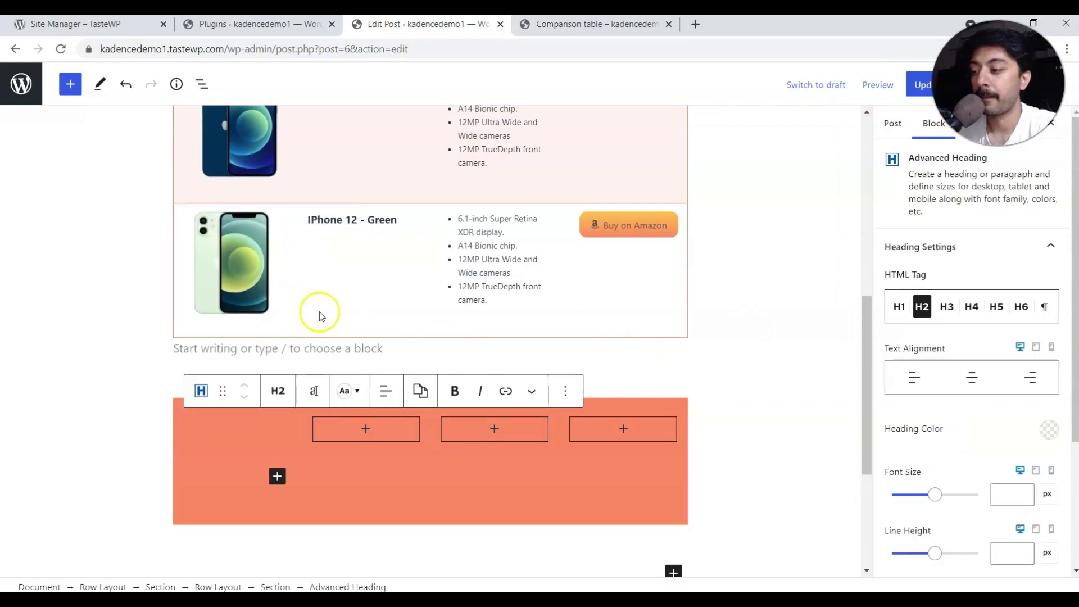
scroll(397, 267, up, 10)
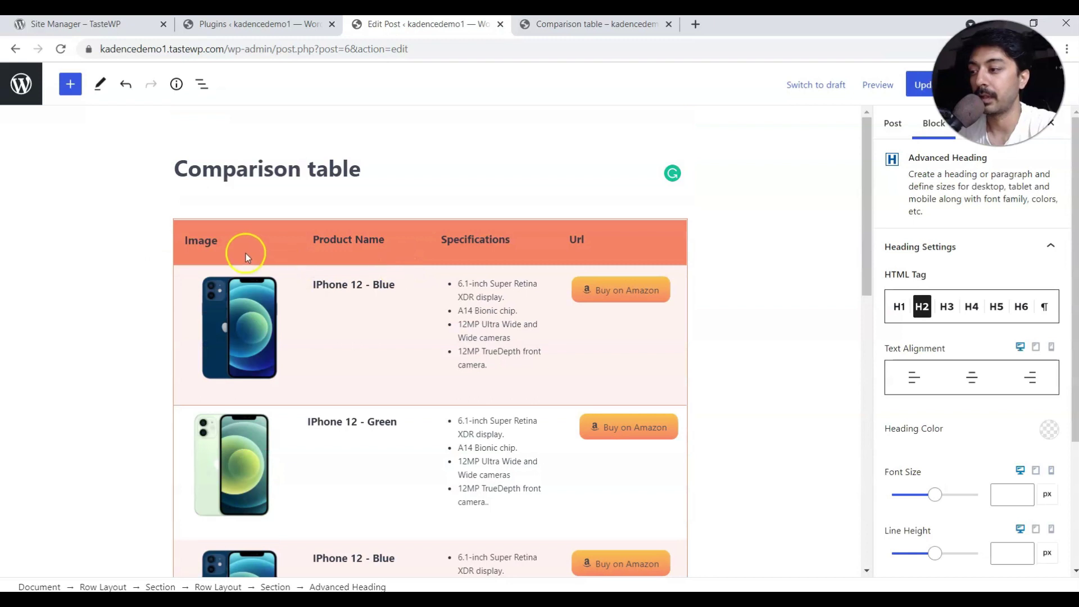
double_click(201, 243)
key(ctrl+c)
scroll(201, 243, down, 10)
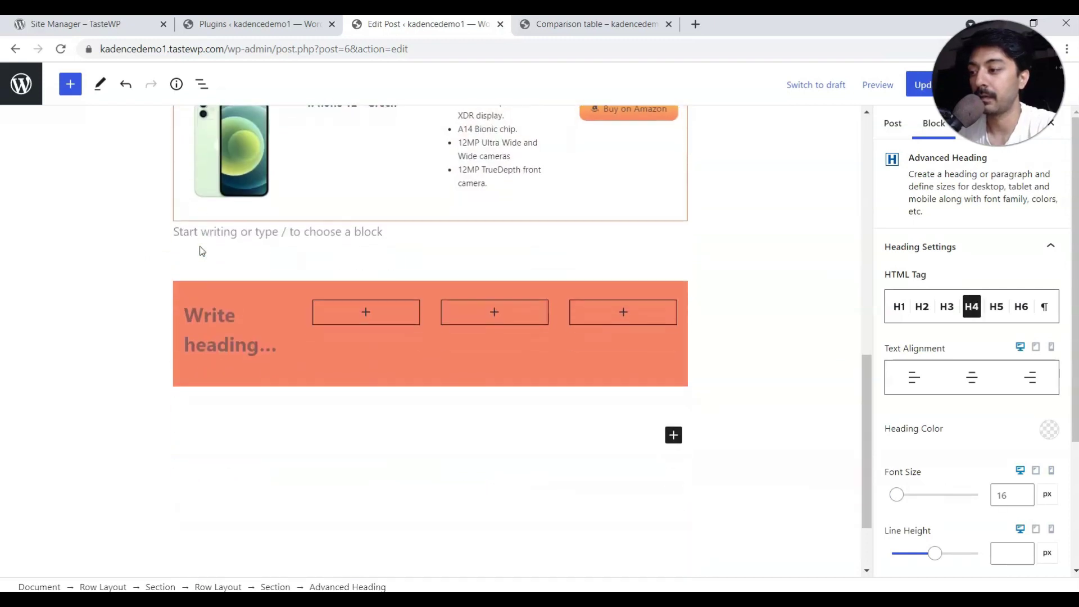
click(220, 316)
key(ctrl+v)
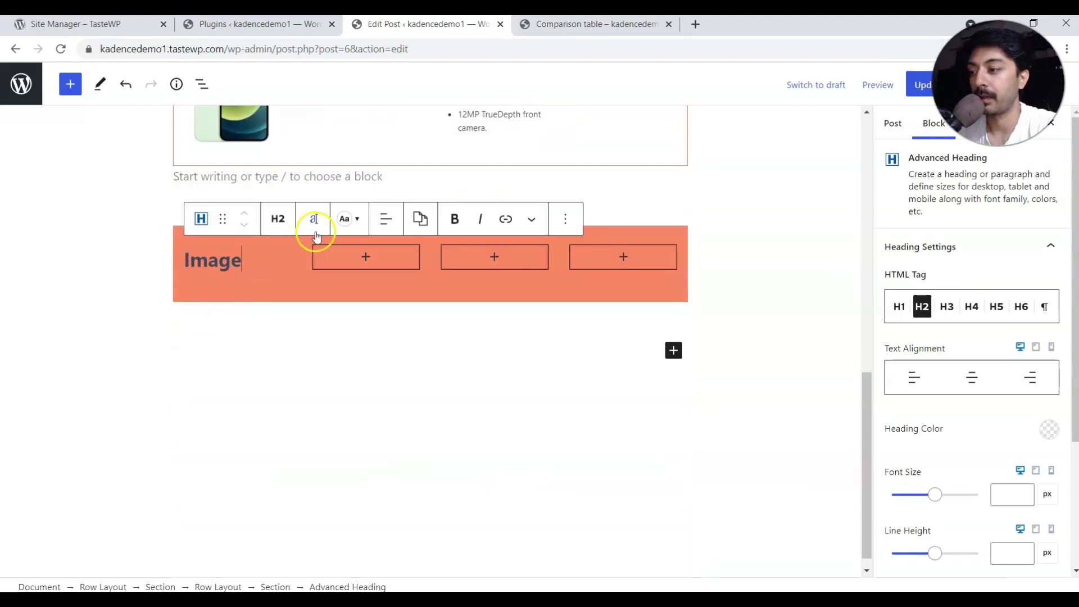
Step: Change the new "Image" heading to level H4 and set its font size to 15 px
click(278, 219)
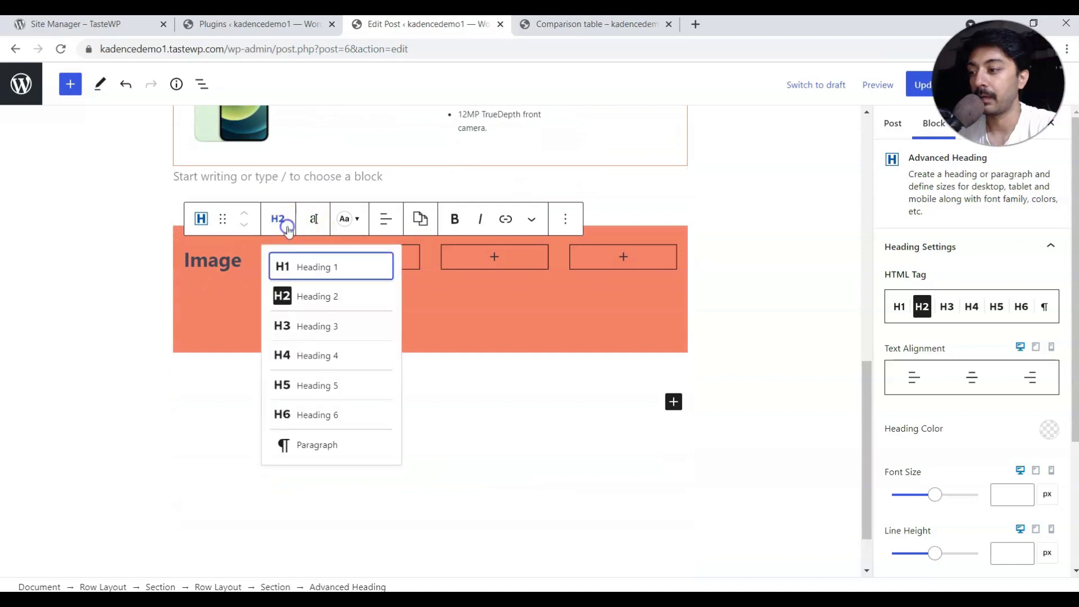
click(303, 353)
click(1010, 490)
text(14)
key(Up)
Step: Add an Advanced Heading to the new header row's second column with the text "Product Name" copied from the example table
scroll(581, 289, up, 10)
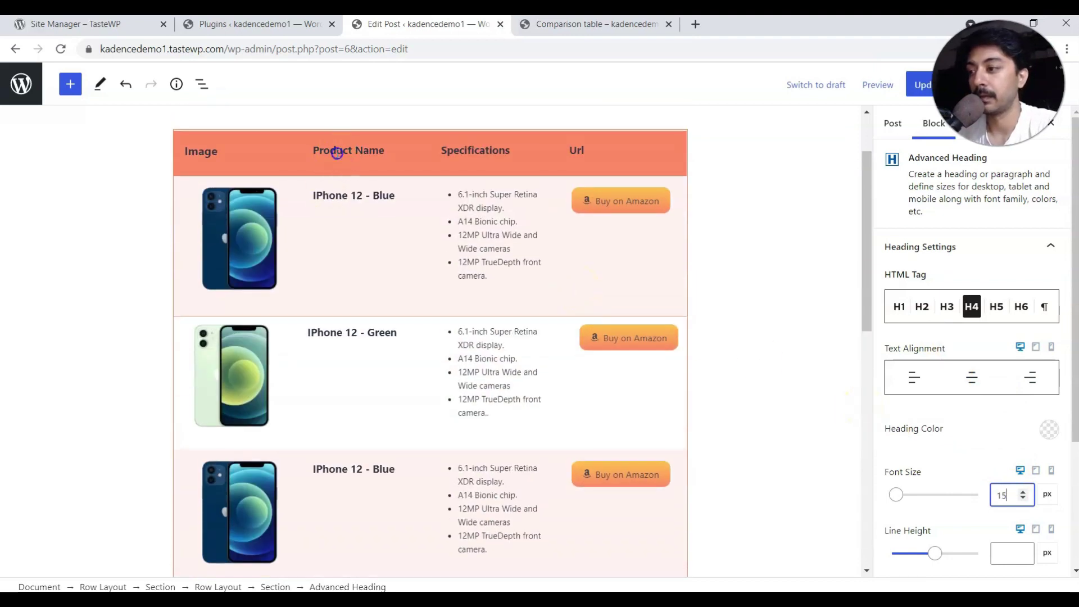
click(337, 150)
triple_click(337, 153)
key(ctrl+c)
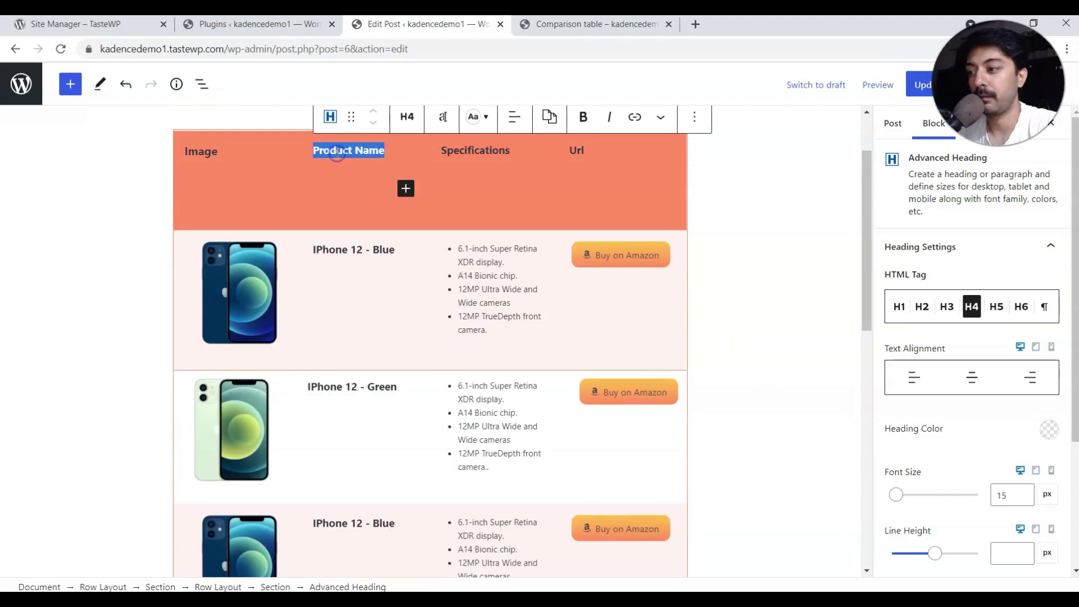
scroll(345, 414, down, 10)
scroll(348, 416, down, 2)
click(361, 427)
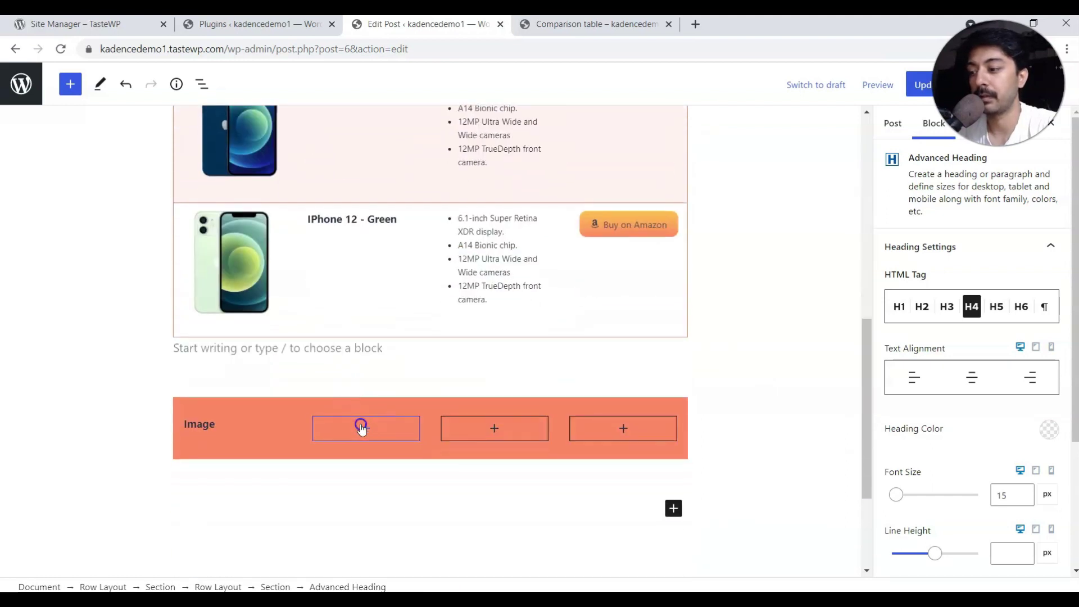
scroll(361, 427, down, 1)
click(362, 373)
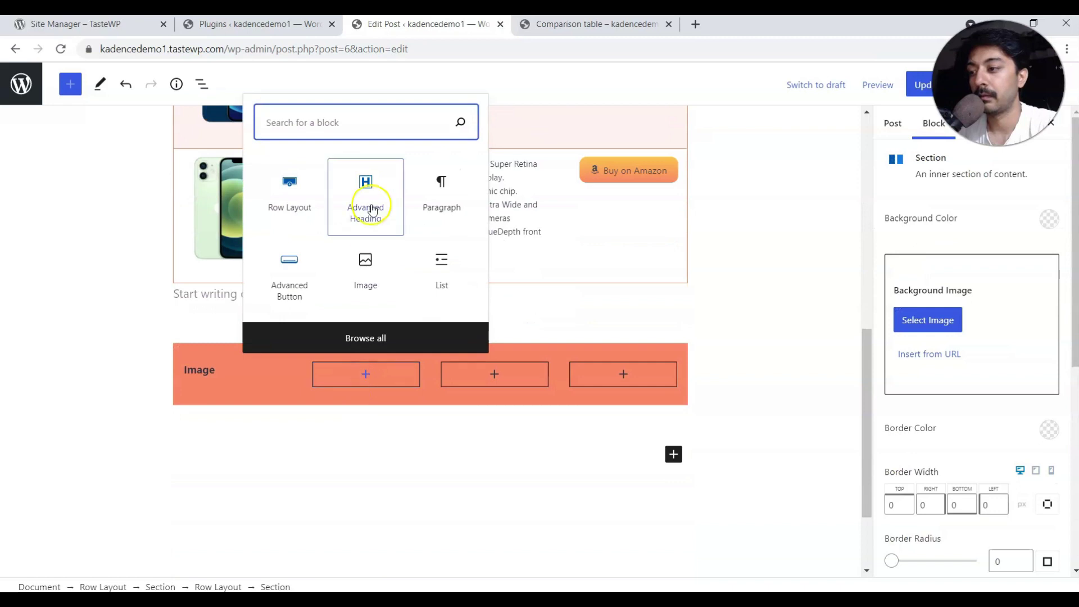
click(371, 211)
key(ctrl+v)
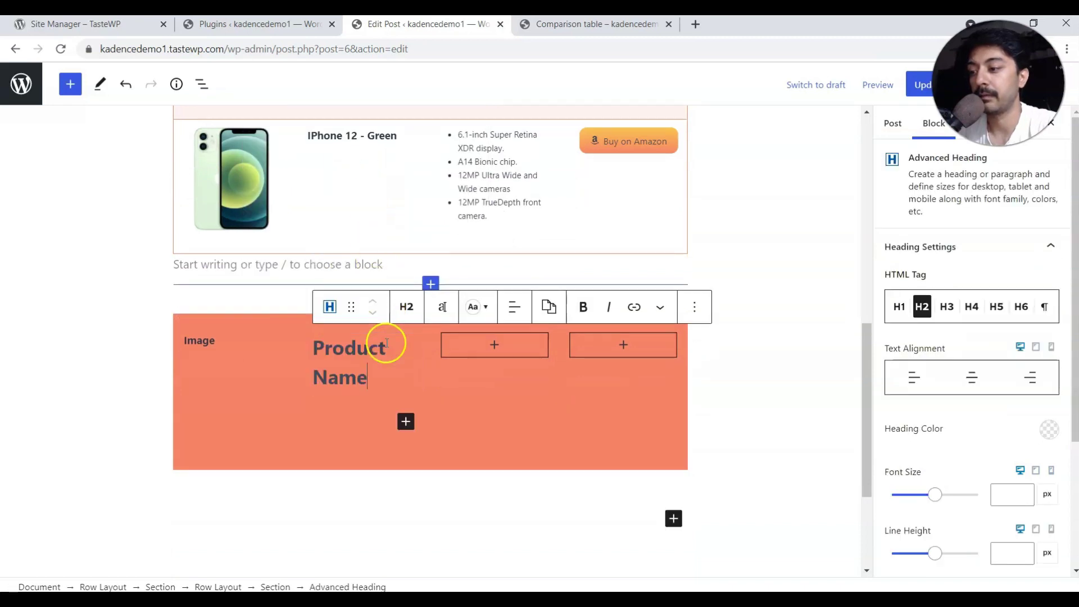
Step: Change the new "Product Name" heading to level H4 and set its font size to 15 px
click(406, 306)
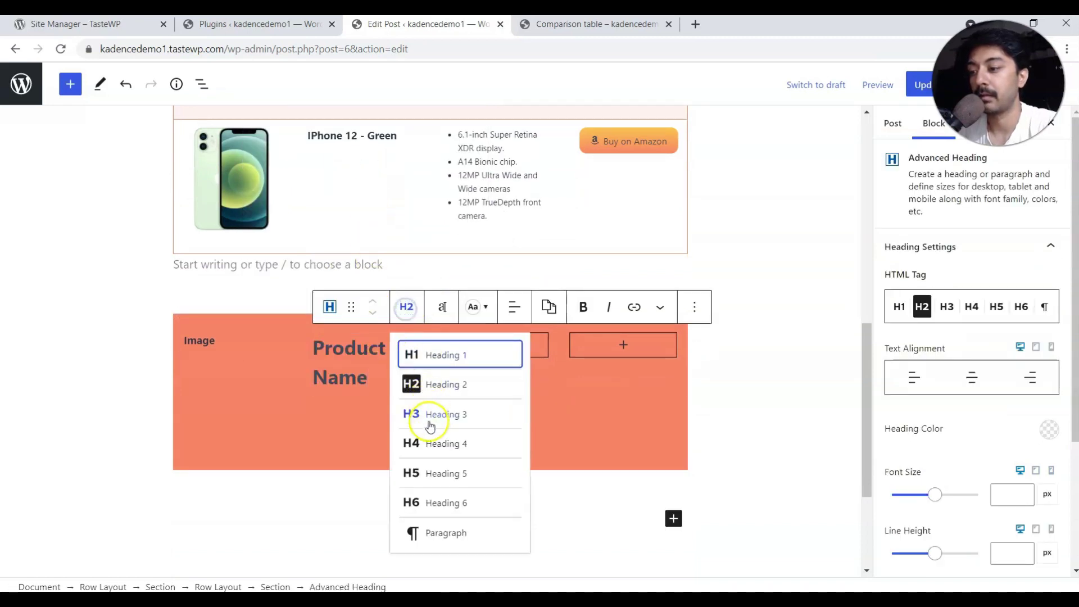
click(430, 444)
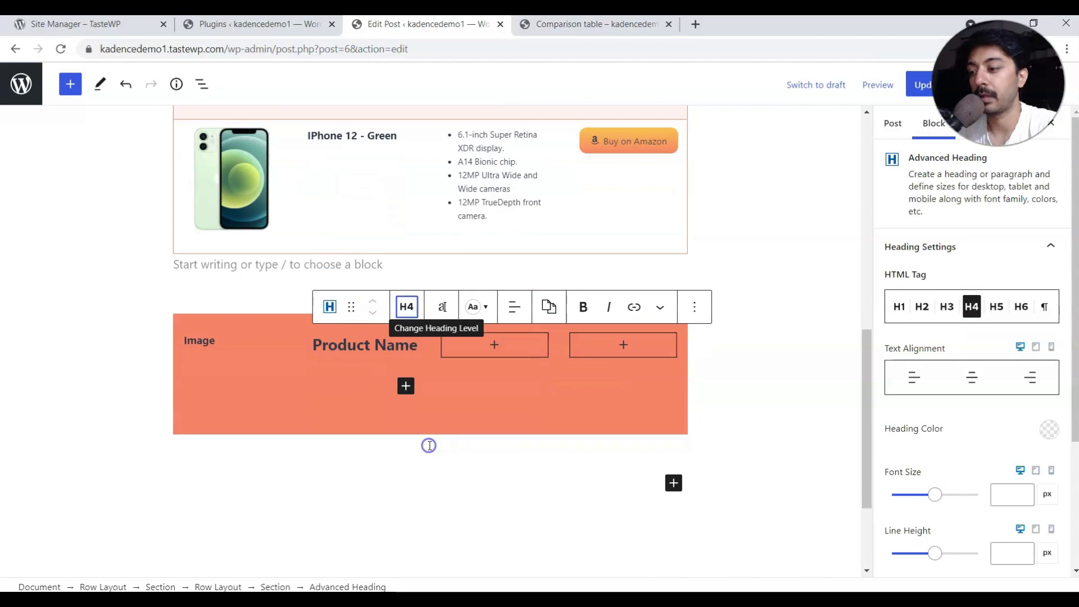
click(1000, 493)
text(15)
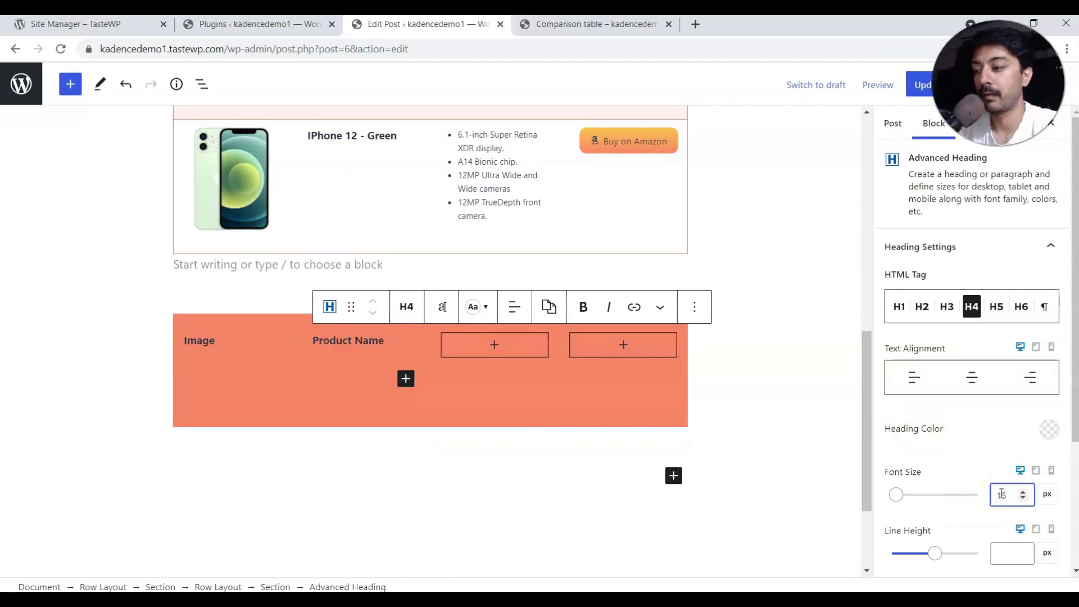
Step: Copy the example "Specifications" heading's text and styles, and add an Advanced Heading with that text to the new header row's third column
scroll(727, 326, up, 10)
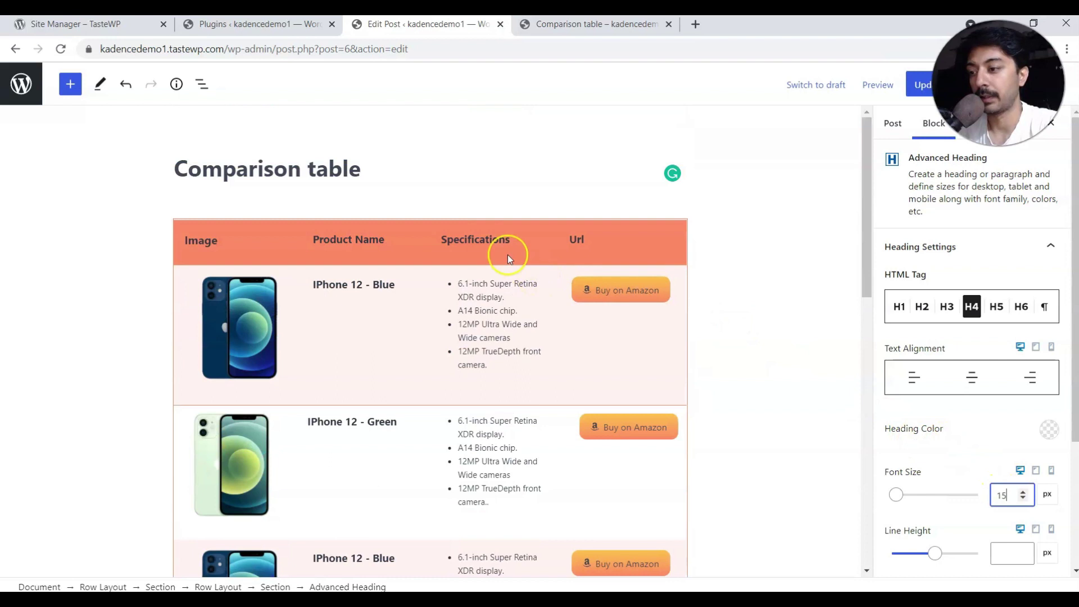
double_click(476, 239)
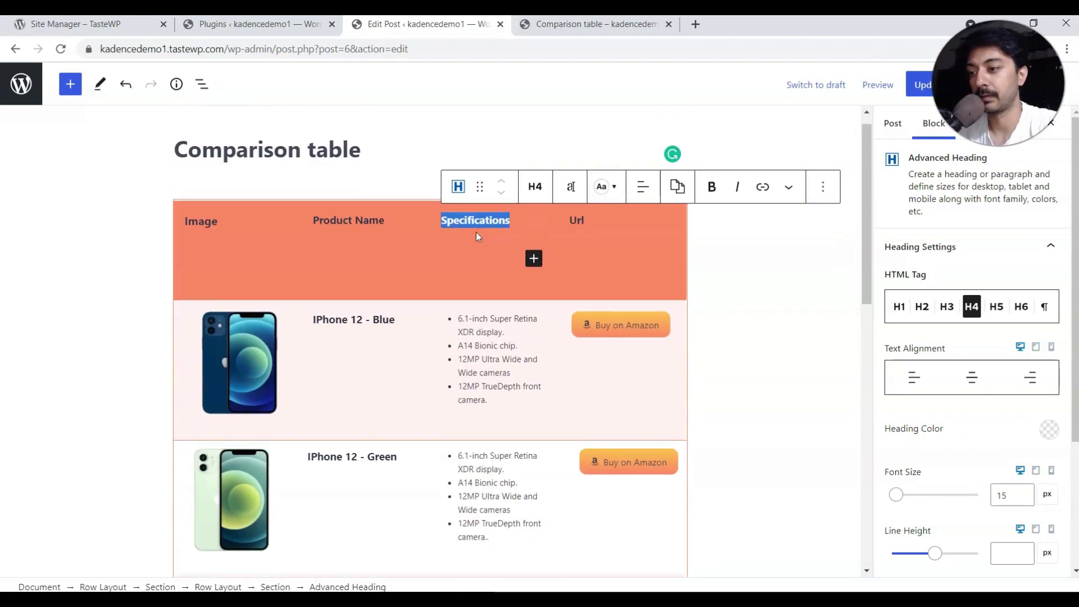
click(681, 192)
click(681, 237)
scroll(679, 235, down, 5)
click(489, 390)
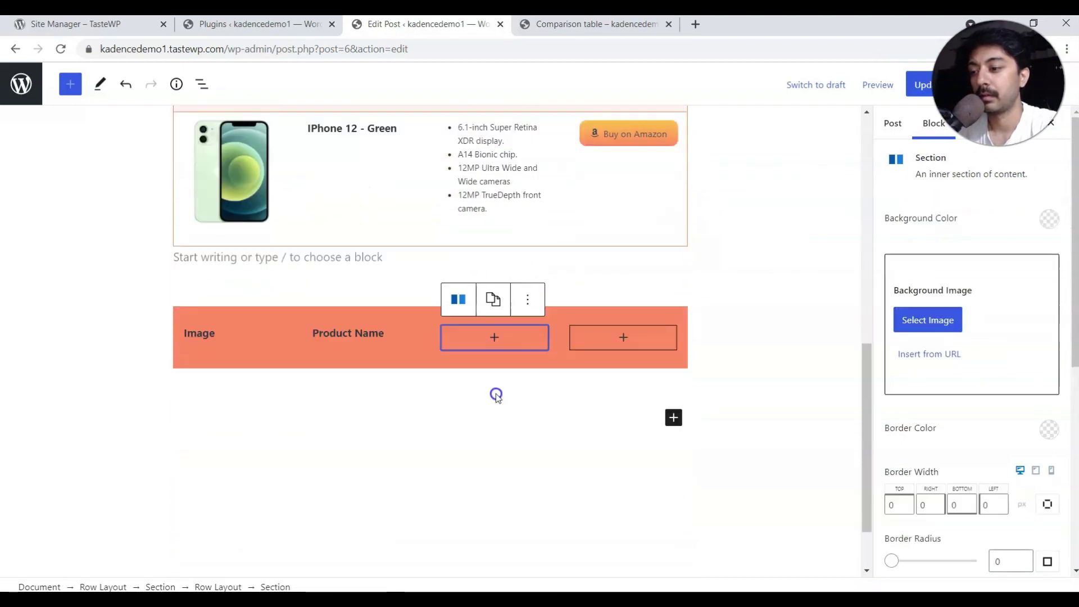
click(497, 338)
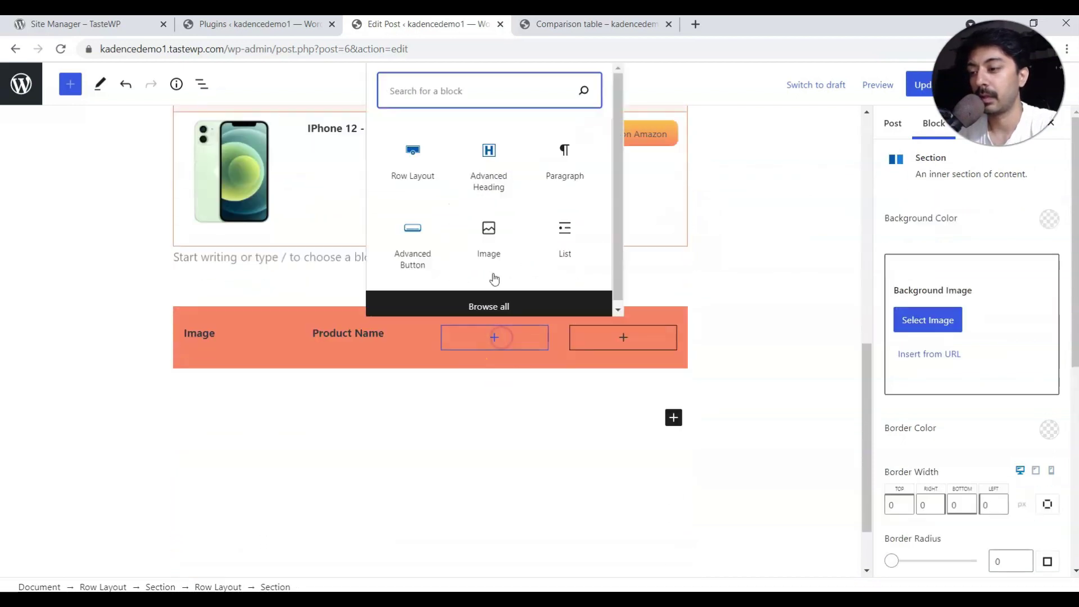
click(489, 166)
scroll(490, 164, down, 2)
key(ctrl+v)
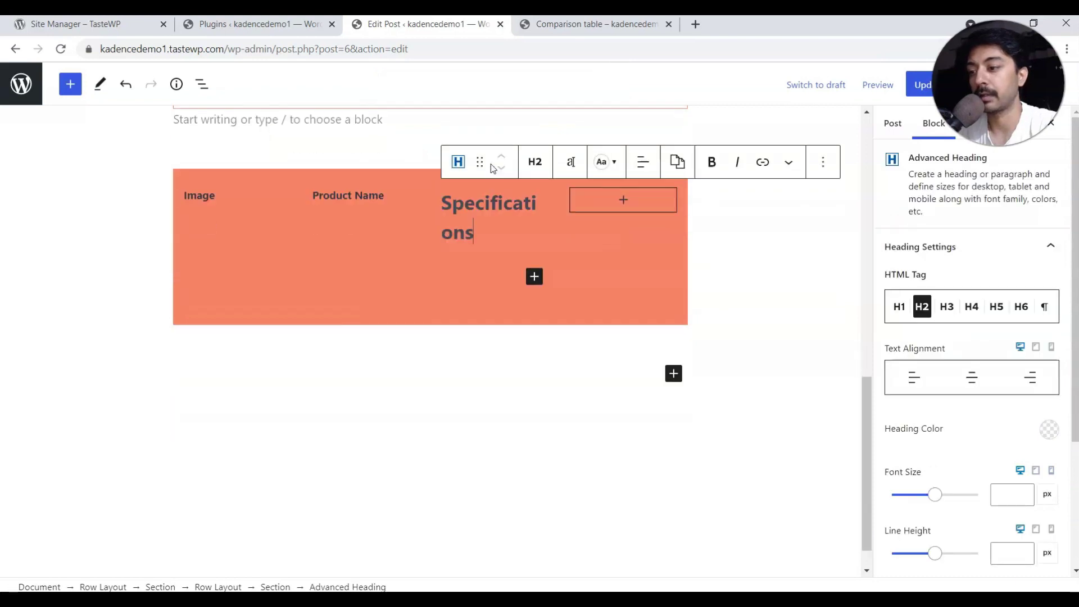
Step: Paste the copied heading styles onto the new "Specifications" heading
click(494, 229)
click(676, 163)
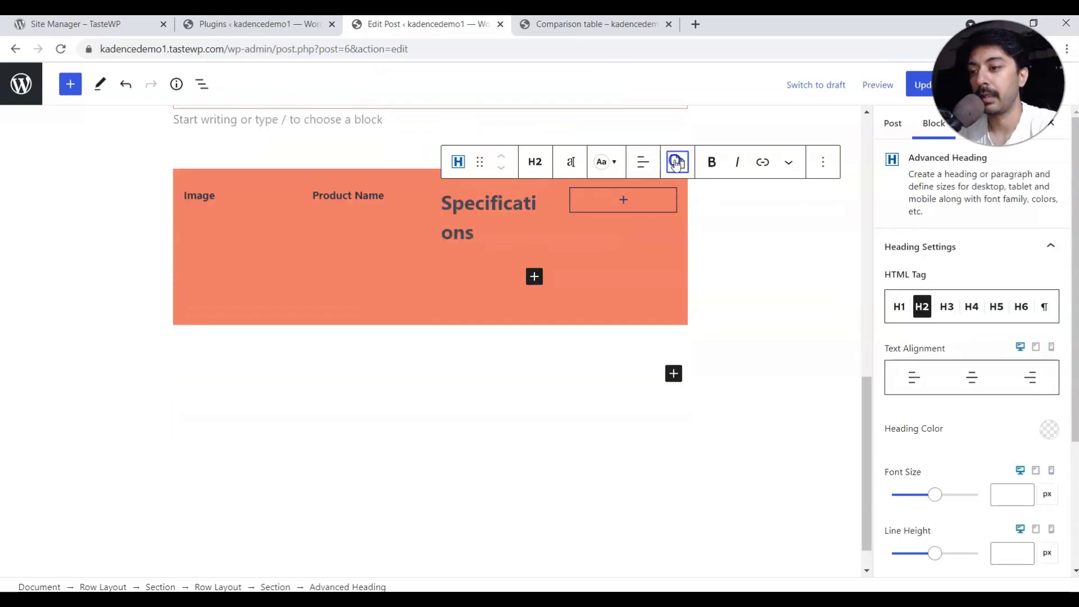
click(683, 233)
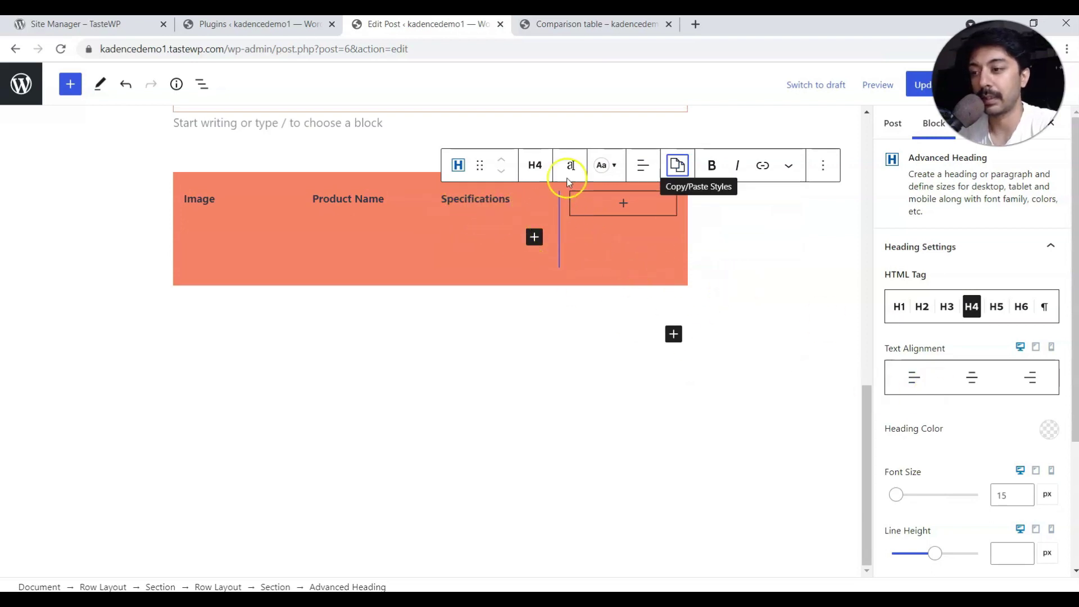
Step: Add an Advanced Heading to the new header row's fourth column with the text "Url" from the example table
scroll(730, 269, up, 10)
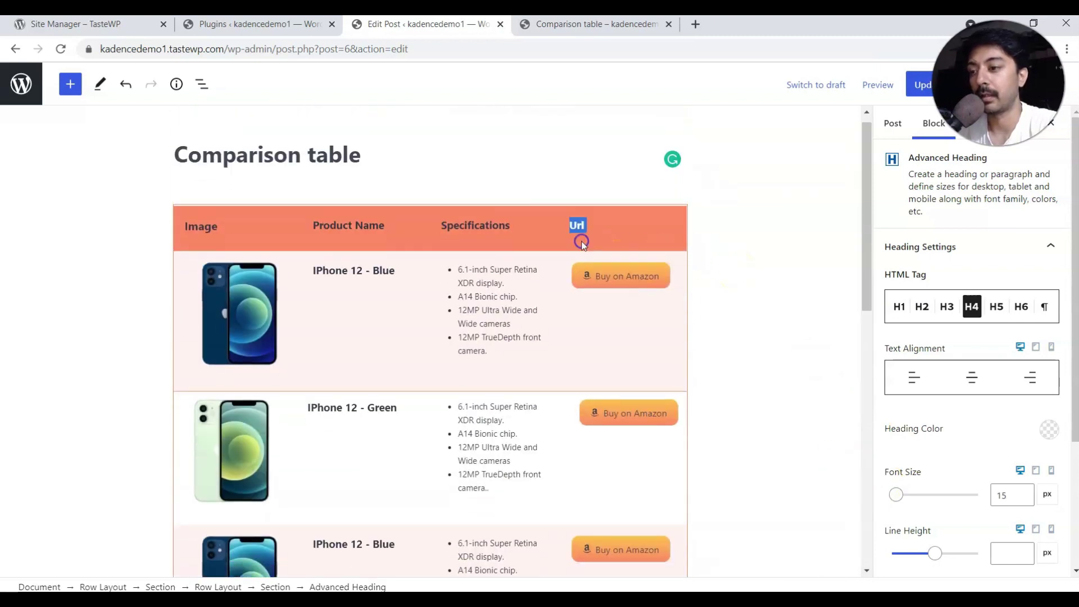
click(581, 242)
scroll(584, 244, down, 4)
scroll(601, 281, down, 2)
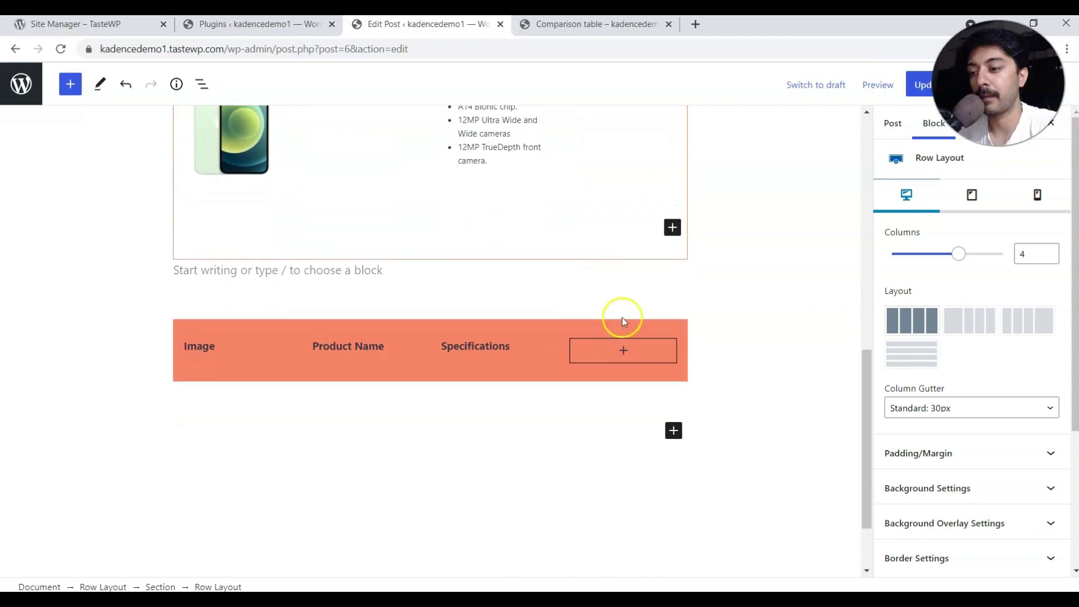
click(622, 352)
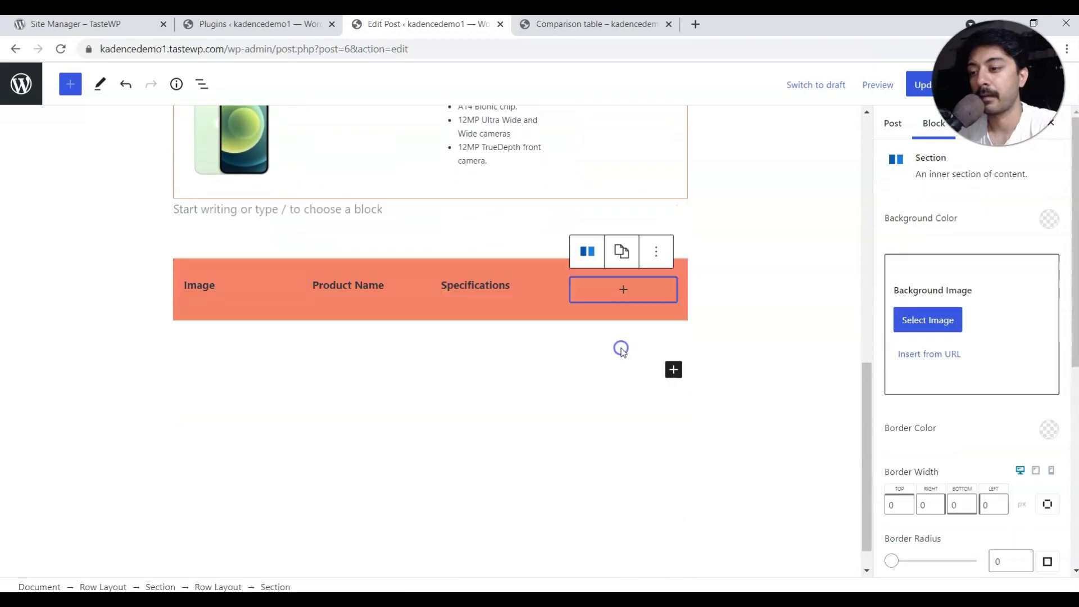
click(625, 291)
text(Url)
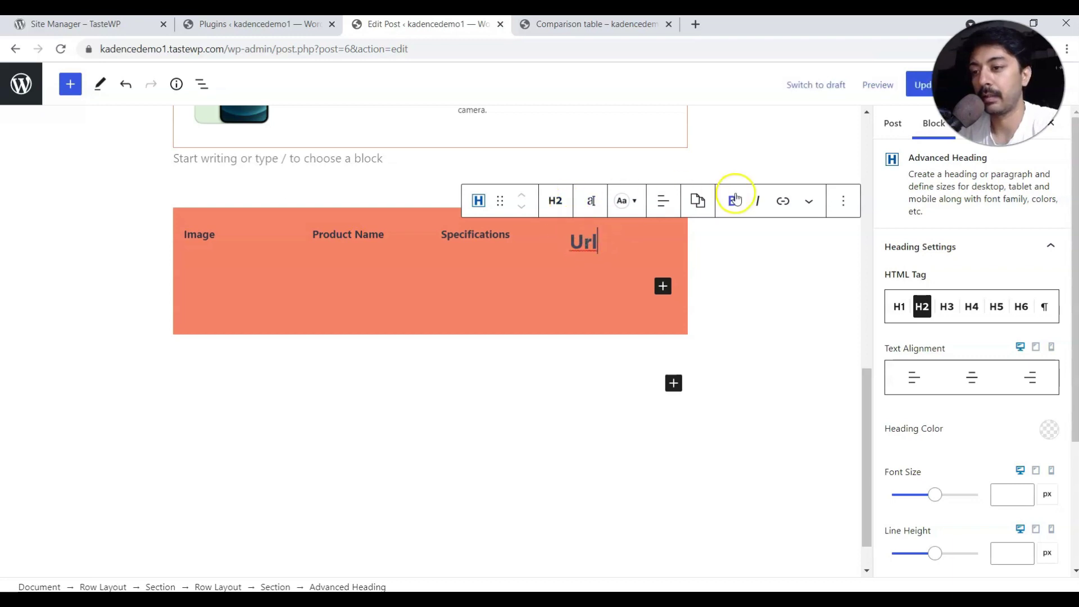
Step: Paste the copied heading styles onto the new "Url" heading and center its text
click(699, 204)
click(710, 273)
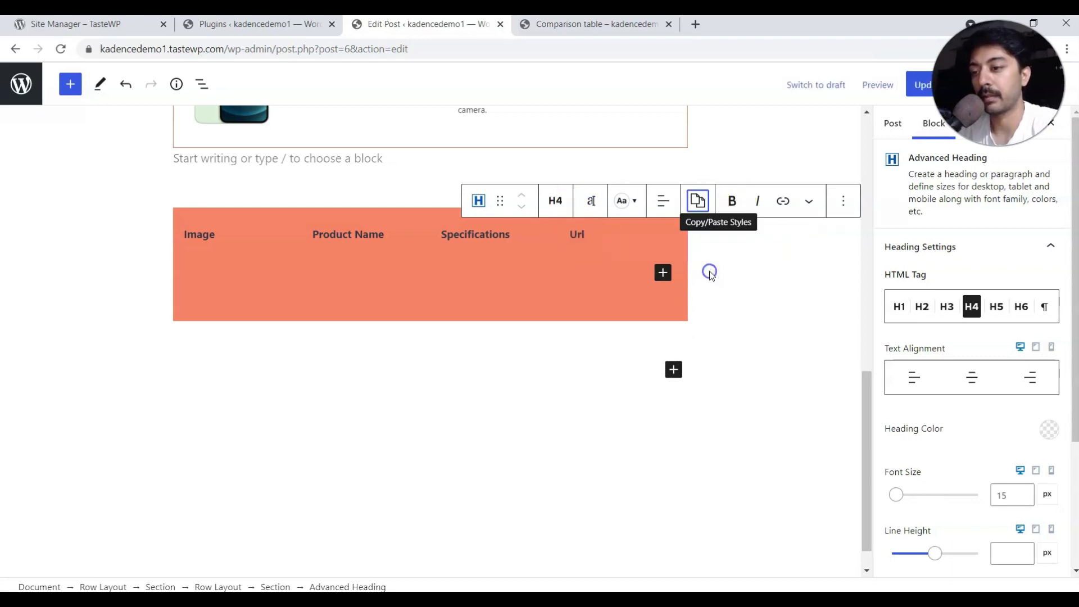
click(662, 200)
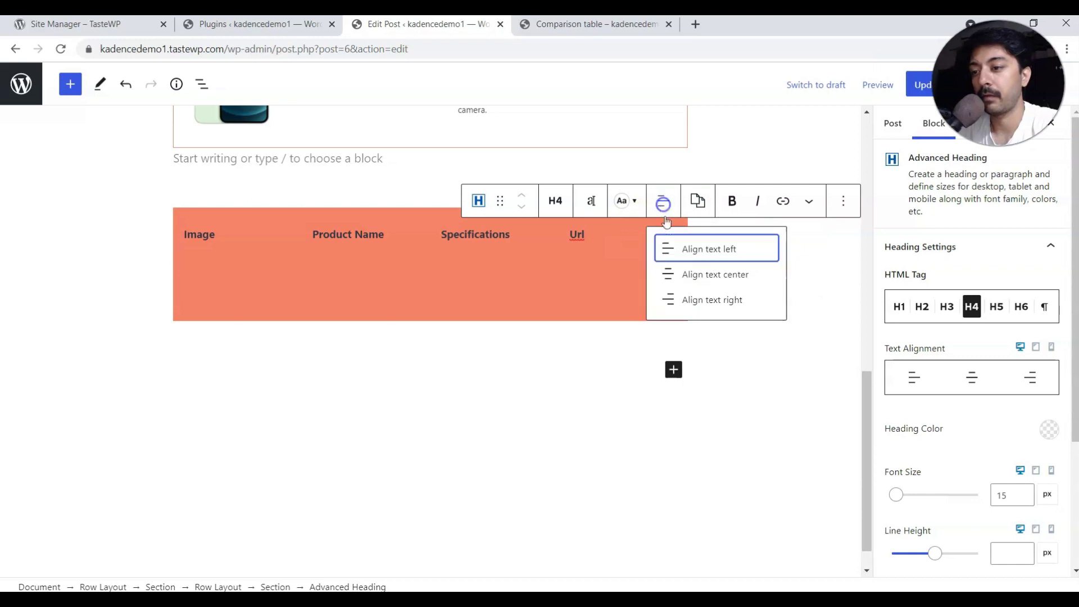
click(675, 274)
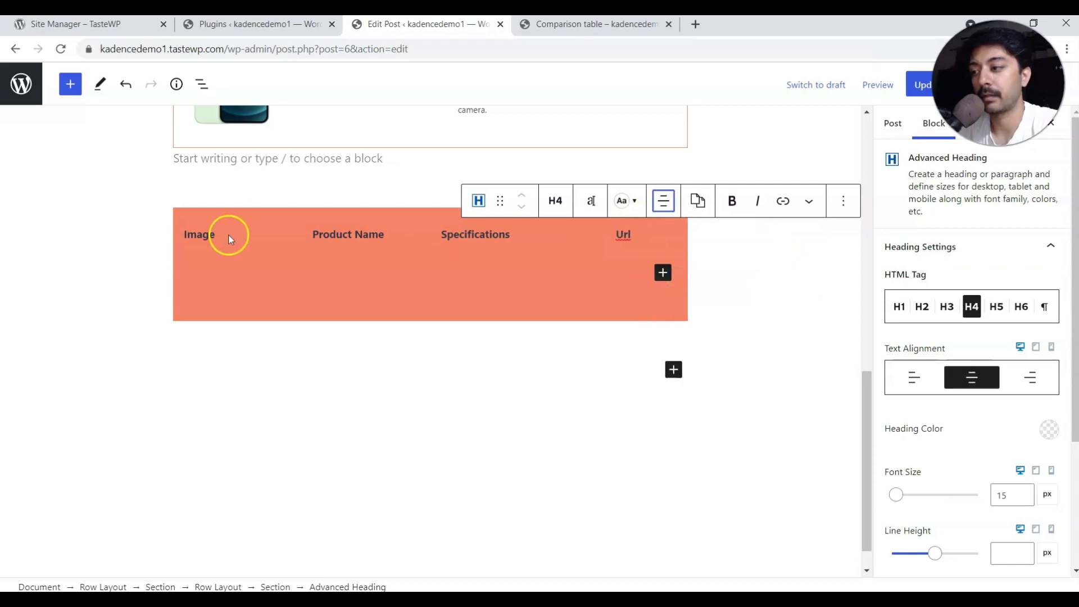
click(193, 235)
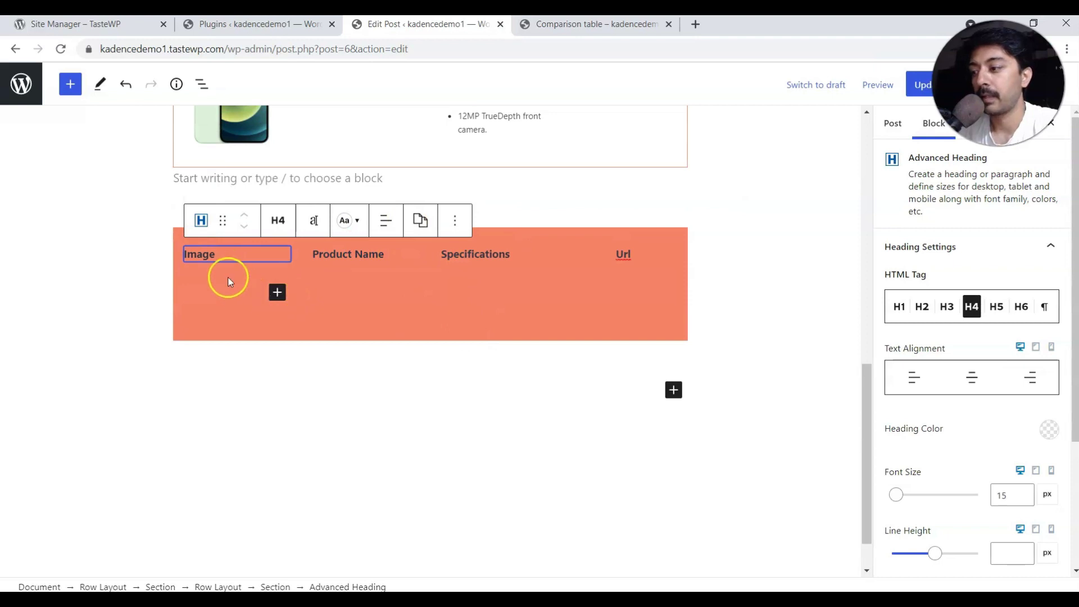
click(309, 262)
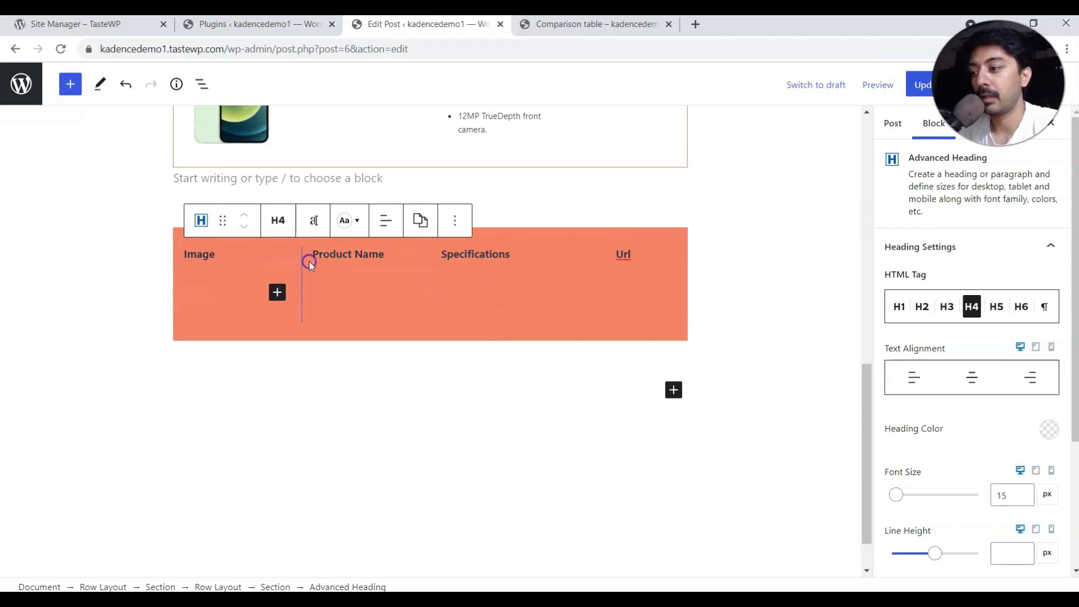
click(487, 249)
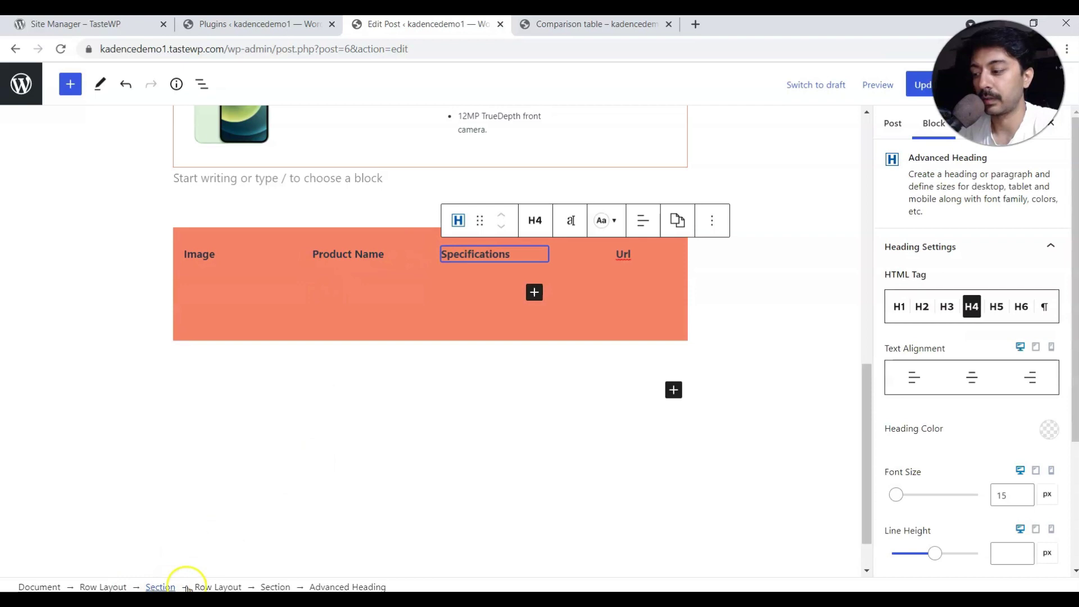
click(128, 585)
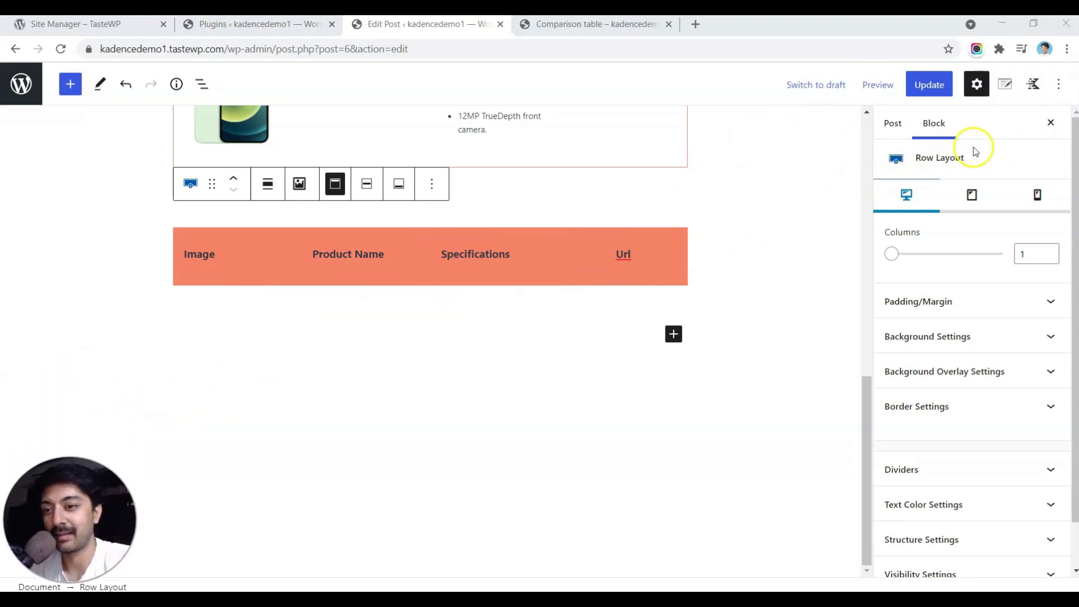
Step: Update the post and check the new header row on the comparison table's front-end page
click(928, 85)
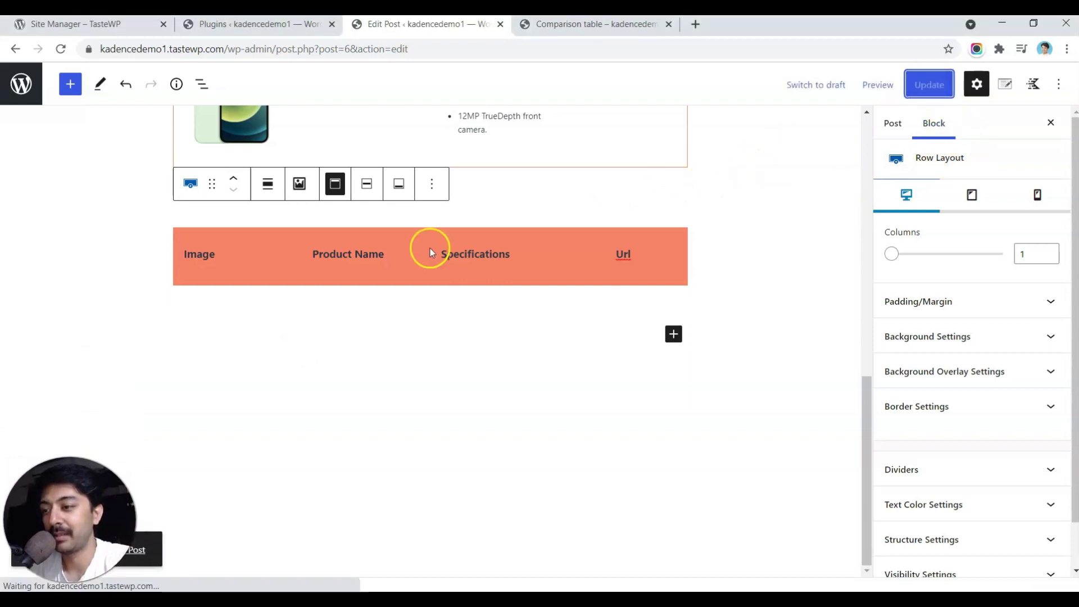
click(583, 27)
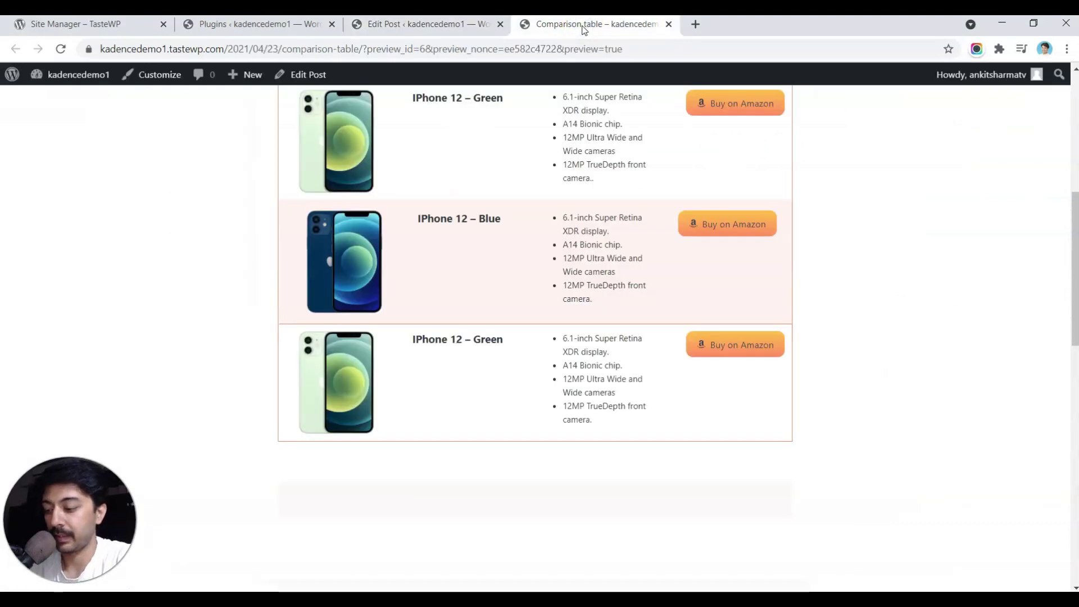
click(451, 347)
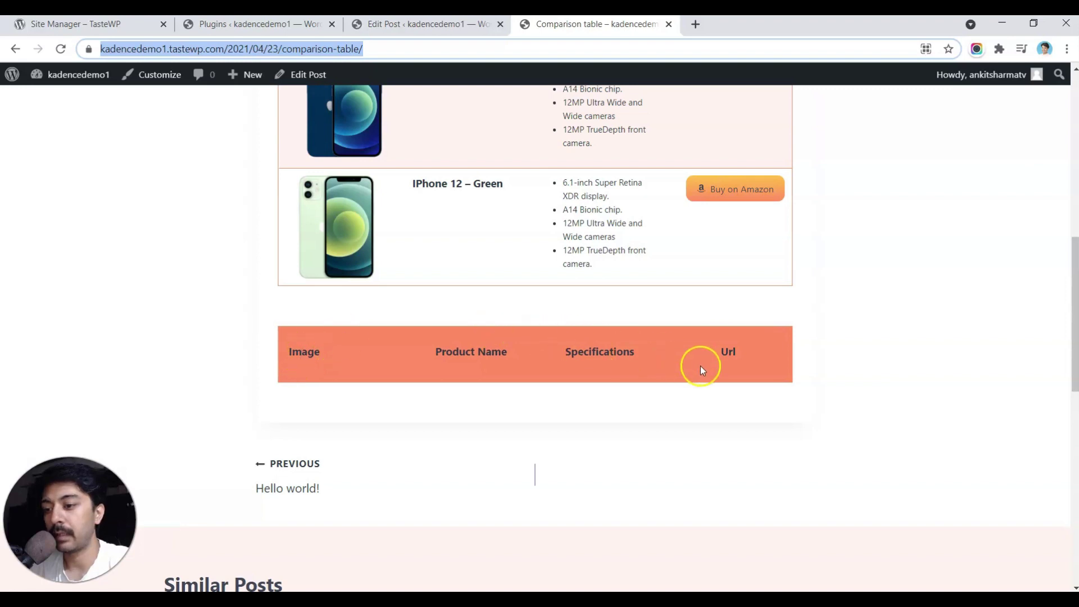
click(371, 24)
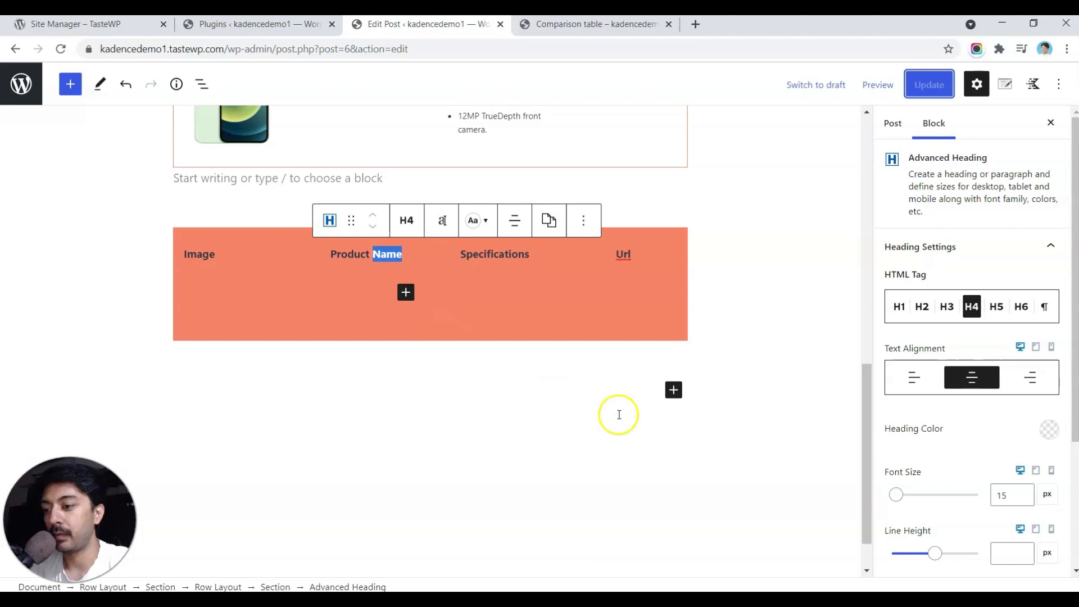
Step: Duplicate the nested four-column header row to create a second row beneath it
key(Up)
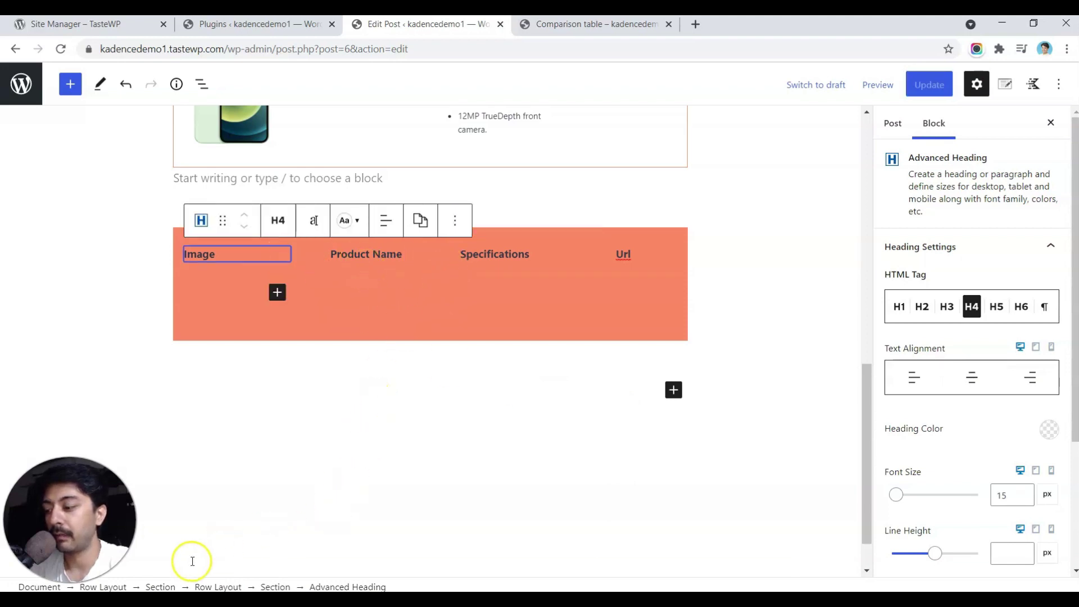
click(225, 586)
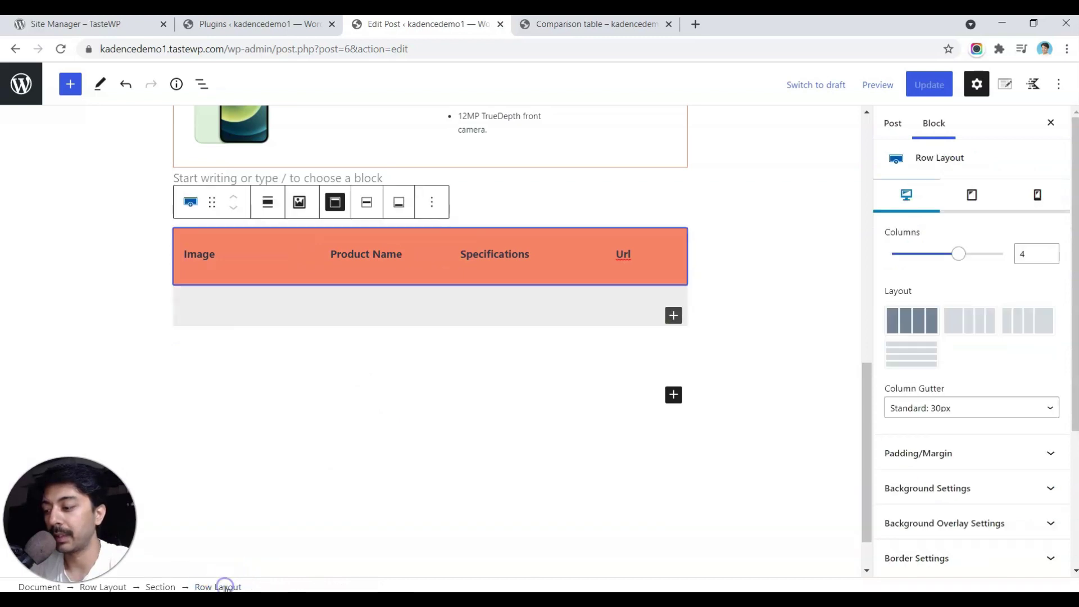
click(431, 202)
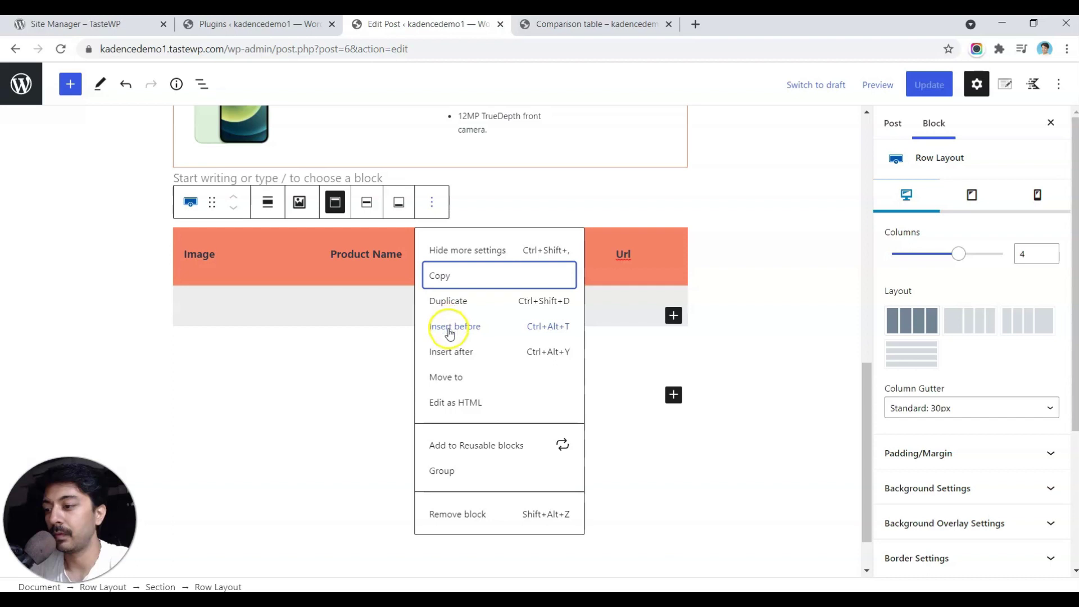
click(458, 301)
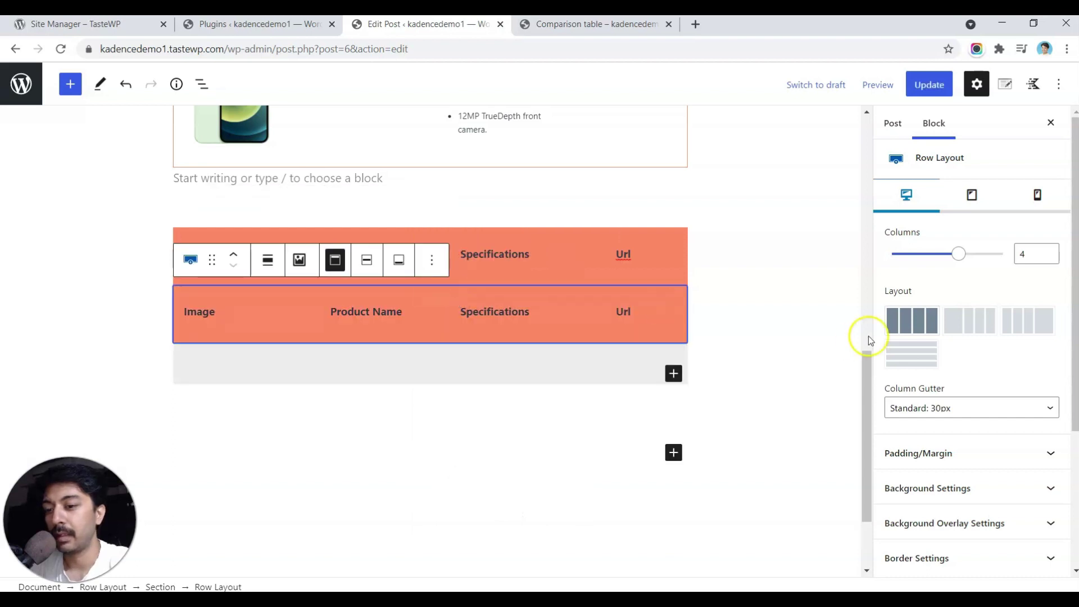
Step: Clear the duplicated row's background color and set it to the light pink palette color FFF2EF
scroll(980, 393, down, 1)
click(955, 411)
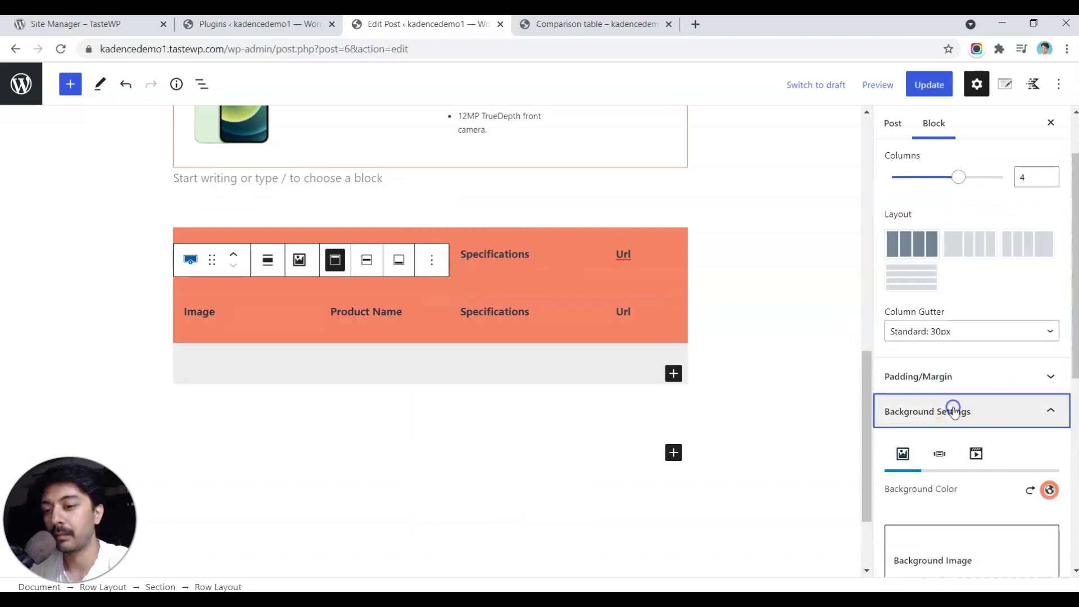
click(1030, 490)
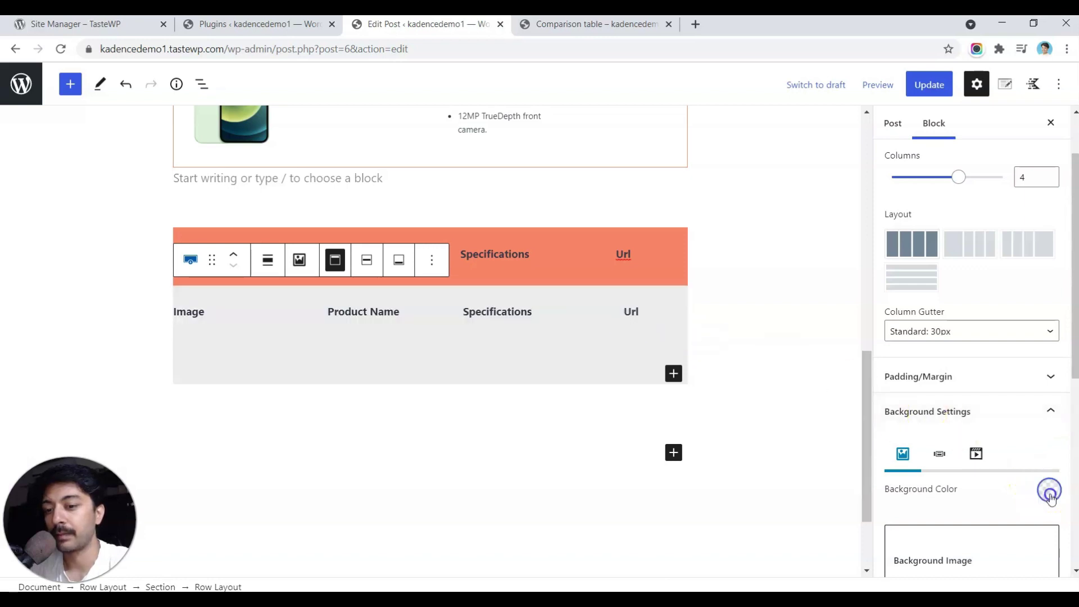
click(1050, 492)
click(993, 452)
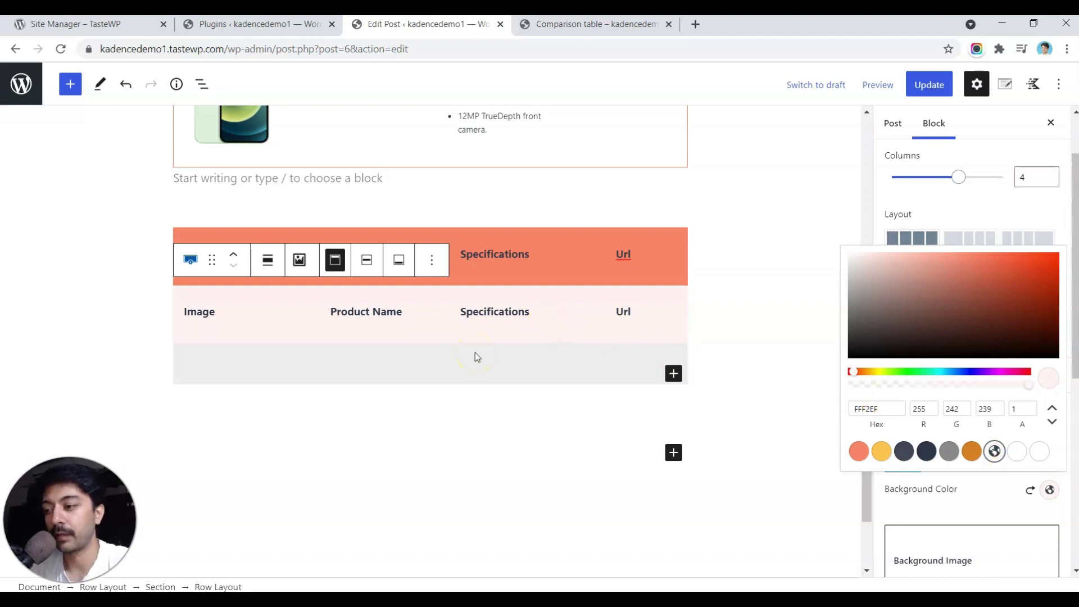
Step: Remove the "Image" heading block from the duplicated row's first column
click(204, 327)
click(197, 313)
click(565, 277)
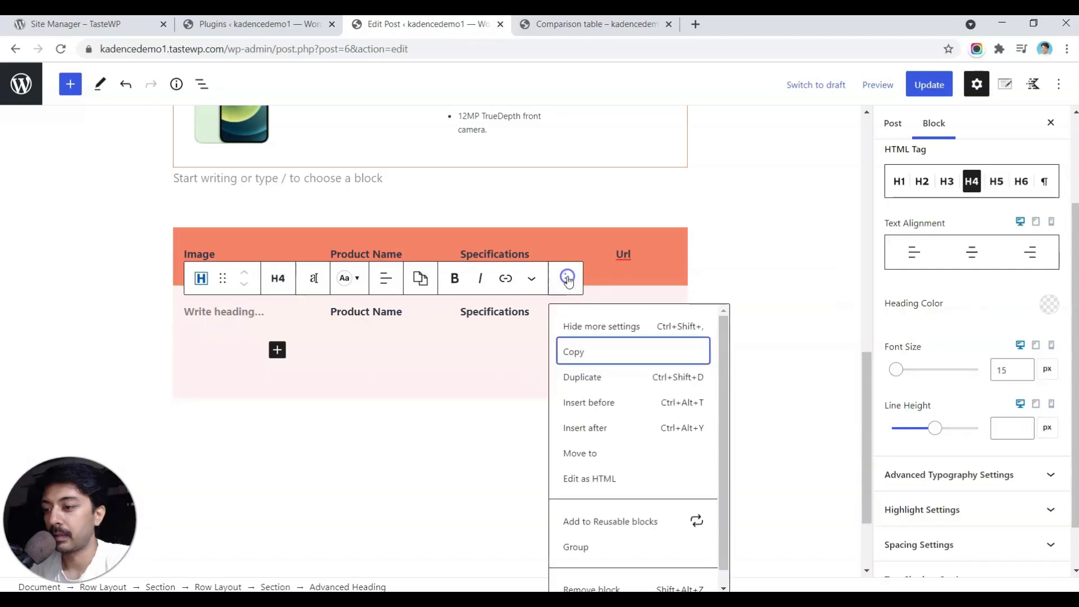
scroll(603, 525, down, 1)
click(591, 574)
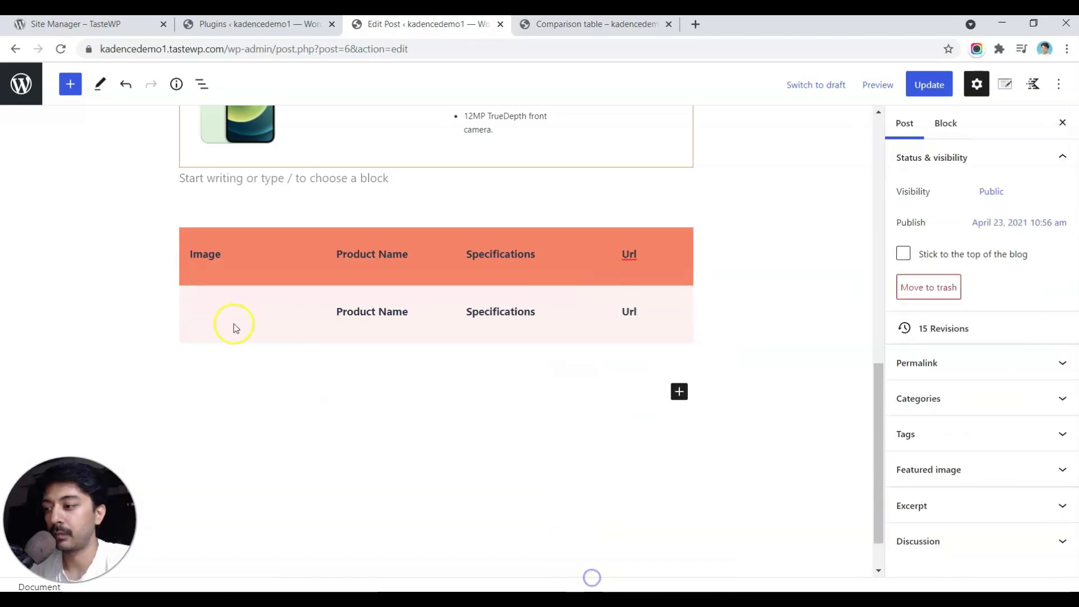
Step: Insert an Image block in the pink row's empty first column and choose the blue iPhone picture from the Media Library
click(211, 311)
click(235, 318)
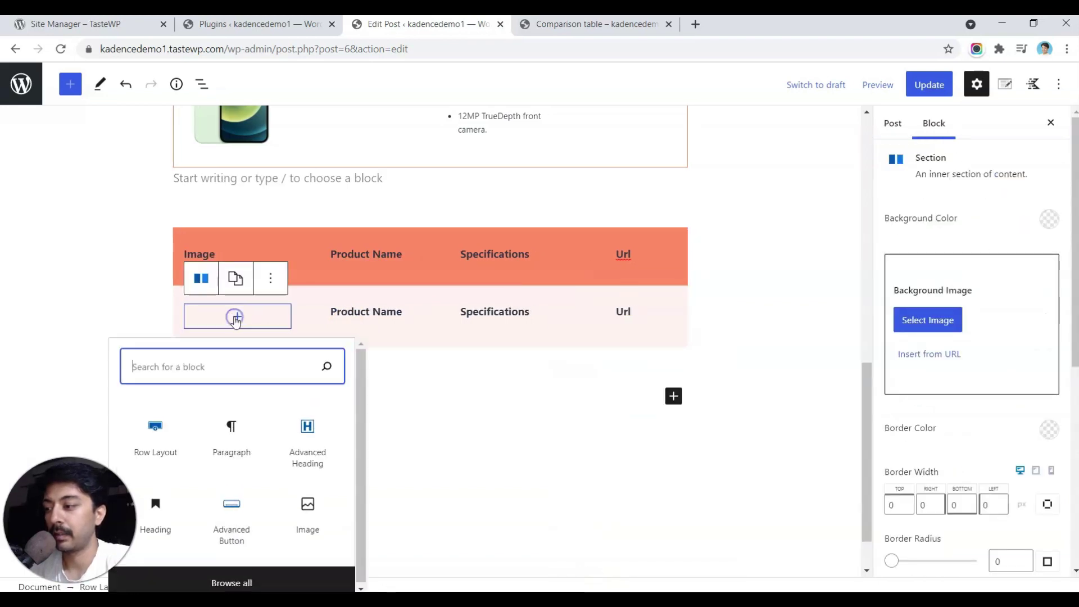
click(231, 371)
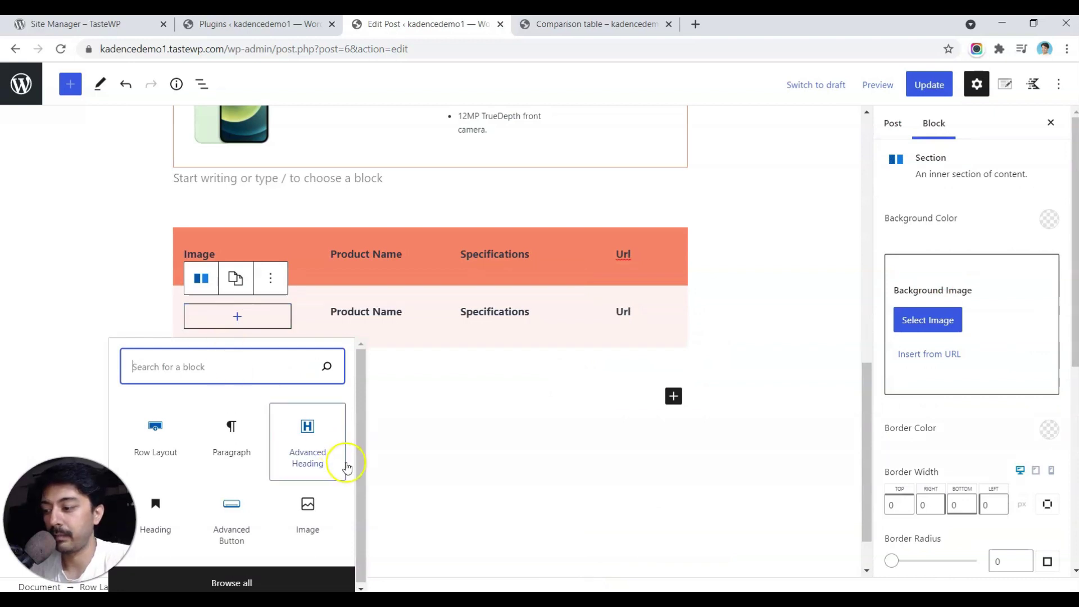
click(306, 509)
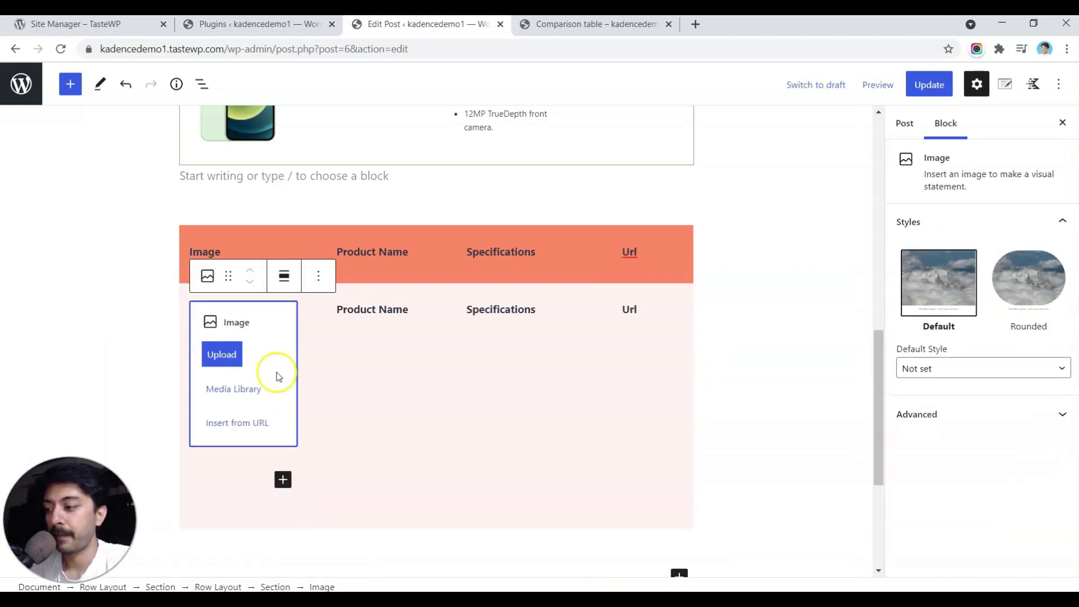
click(234, 388)
click(84, 236)
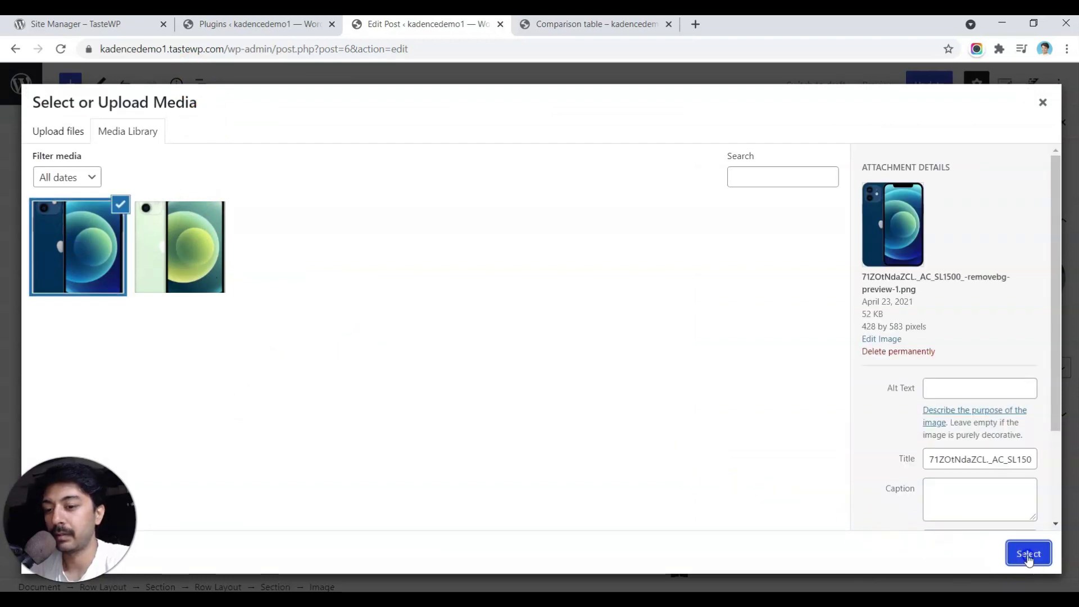
click(1025, 554)
Step: Center-align the blue iPhone image and scale it to 25% of its size
click(215, 187)
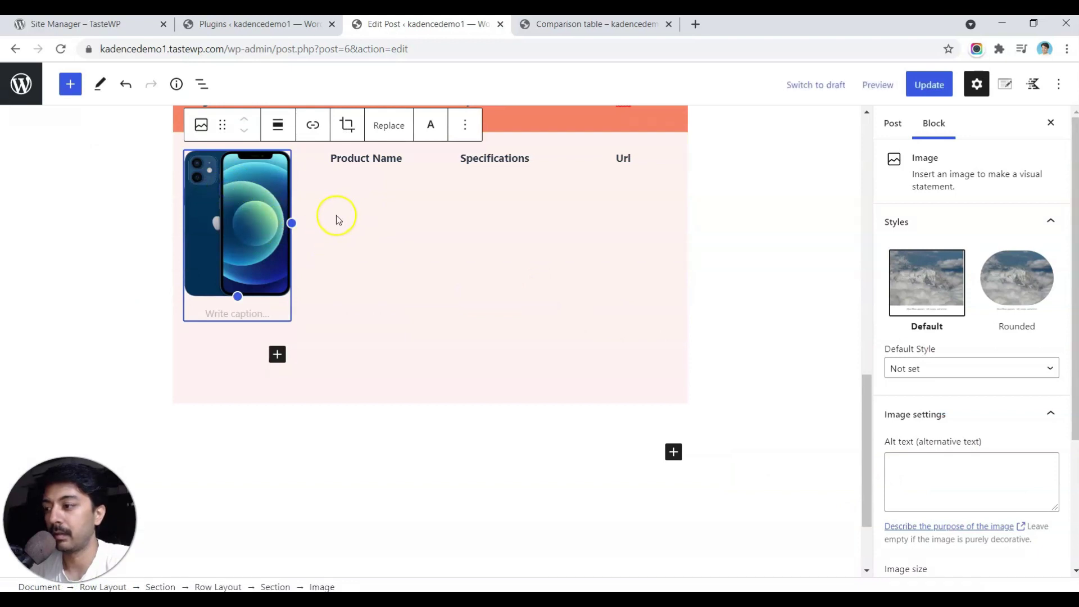
click(280, 128)
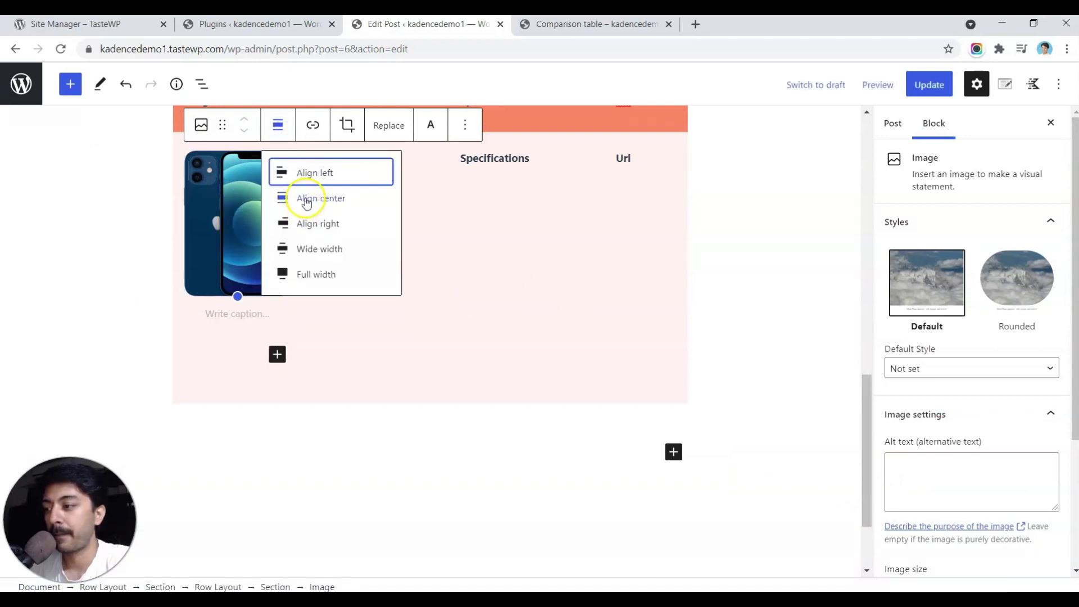
click(307, 199)
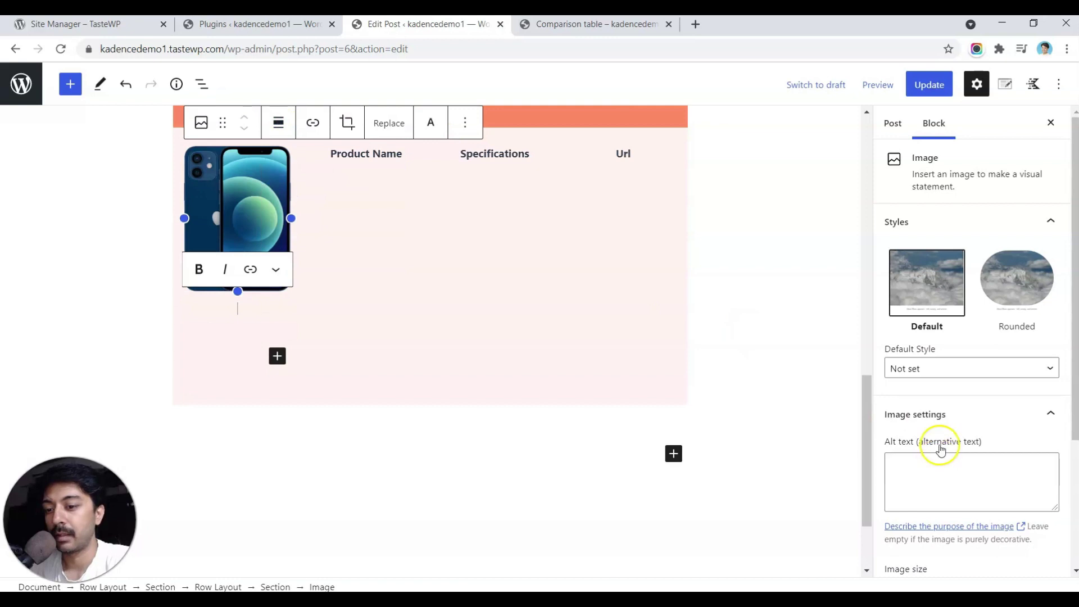
scroll(940, 452, down, 3)
click(905, 516)
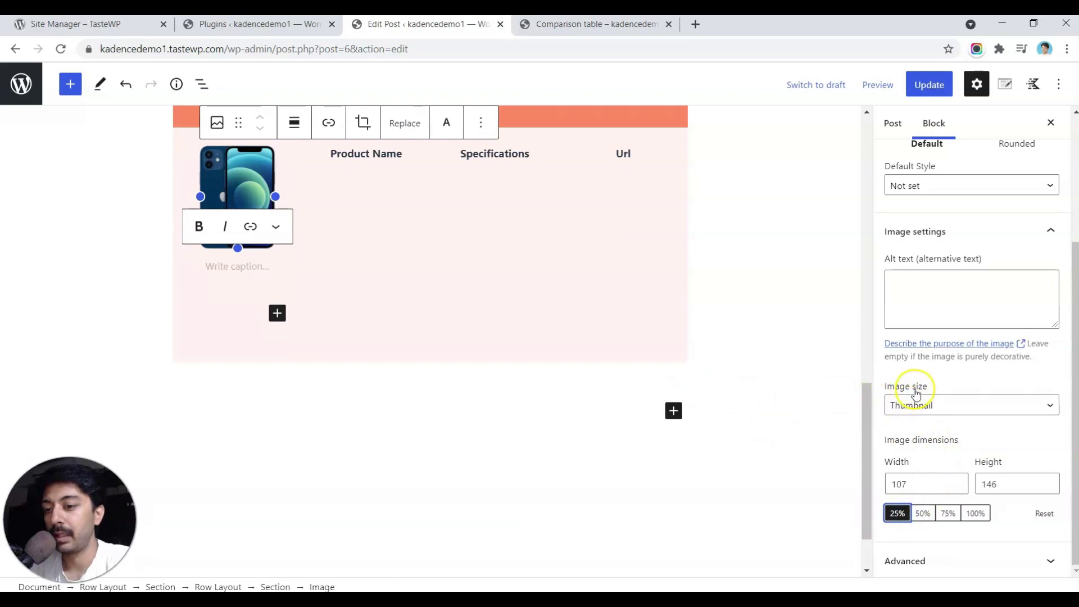
Step: Replace the "Product Name" heading in the pink row with "Iphone 12 - Blue"
click(364, 166)
click(371, 156)
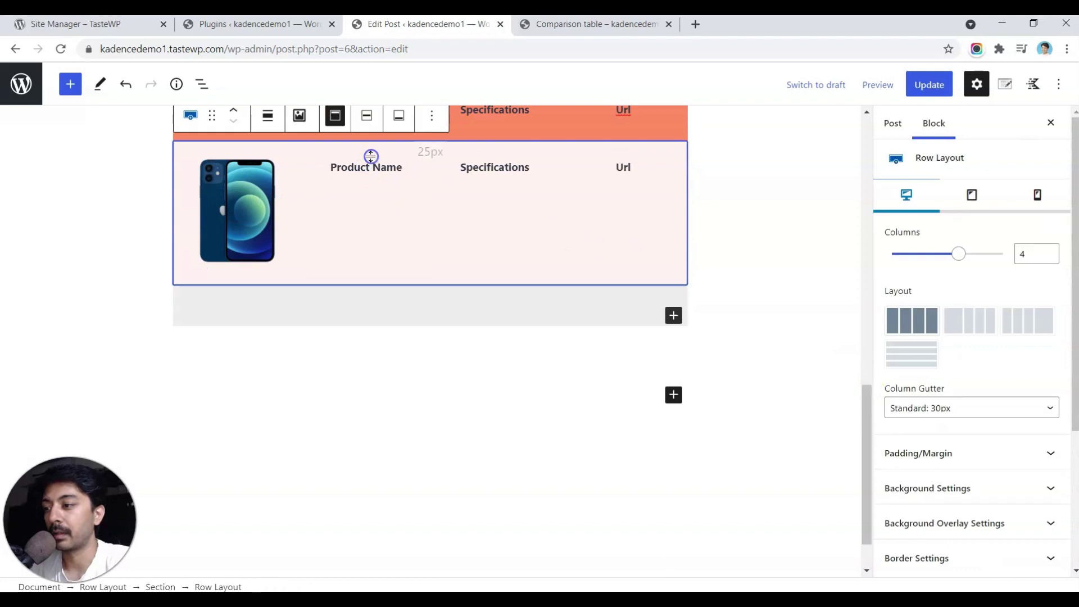
triple_click(372, 167)
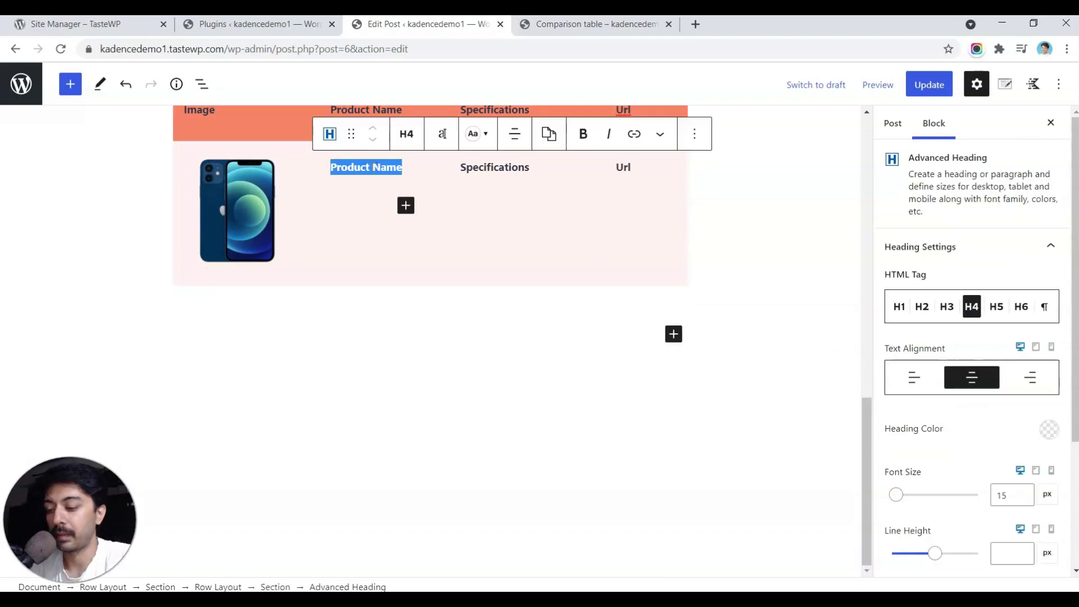
text(Iphone 12 )
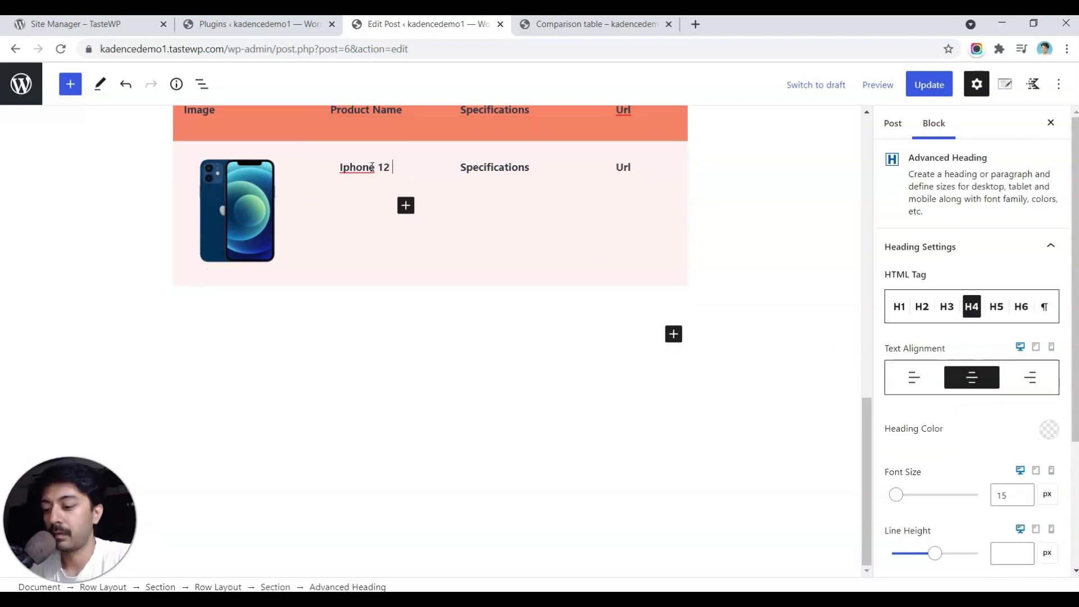
text(- Blue)
Step: Copy the specifications list from the green iPhone row above and paste it over the pink row's "Specifications" heading
click(479, 167)
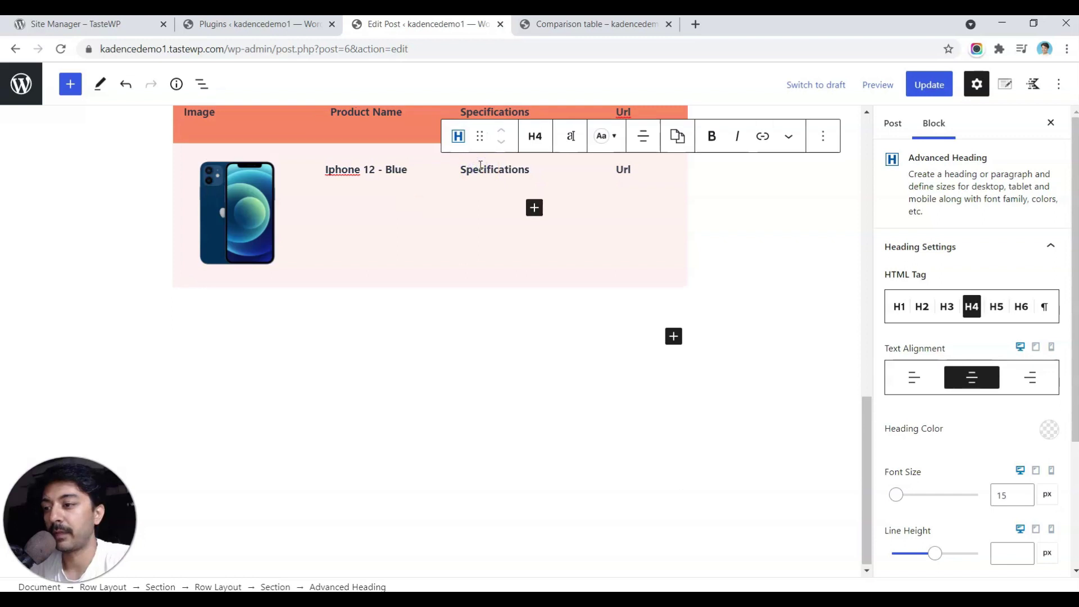
scroll(480, 168, up, 5)
triple_click(480, 183)
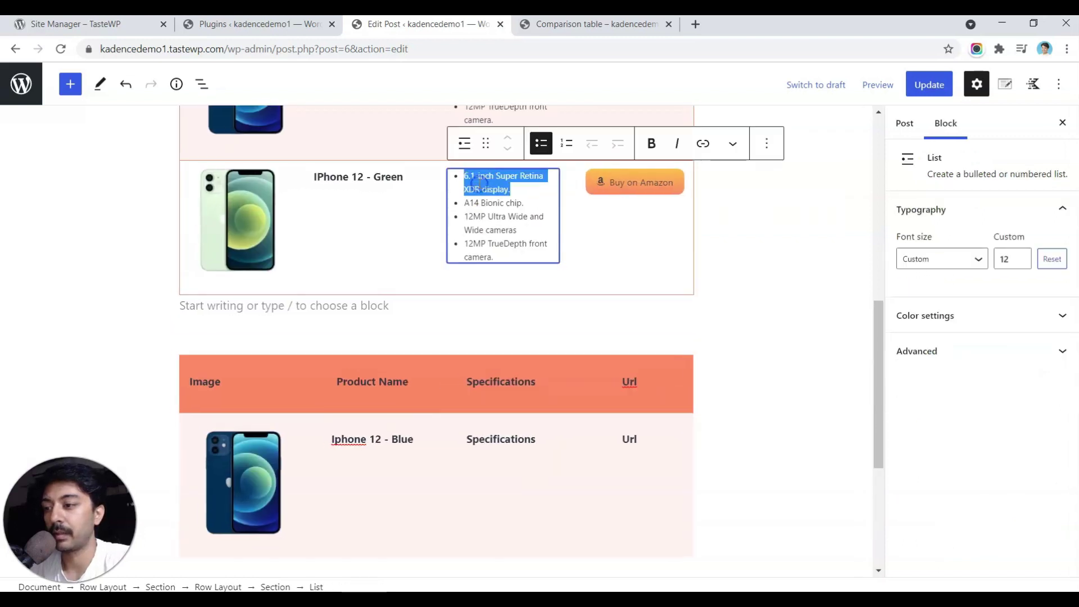
key(ctrl+a)
key(ctrl+a)
triple_click(479, 183)
drag(478, 184, 496, 258)
key(ctrl+c)
scroll(497, 257, down, 3)
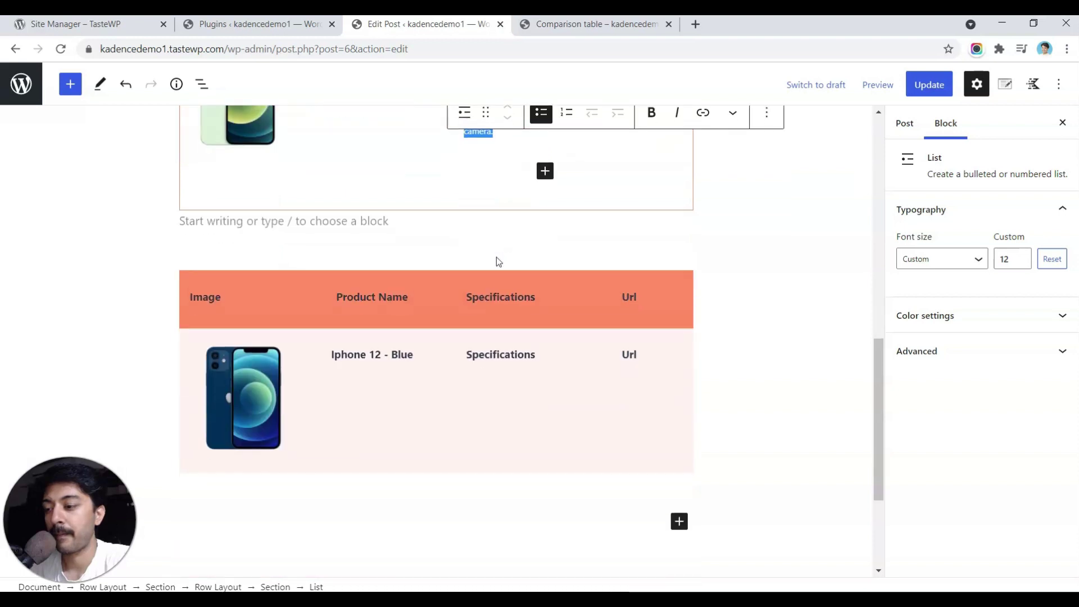
double_click(486, 348)
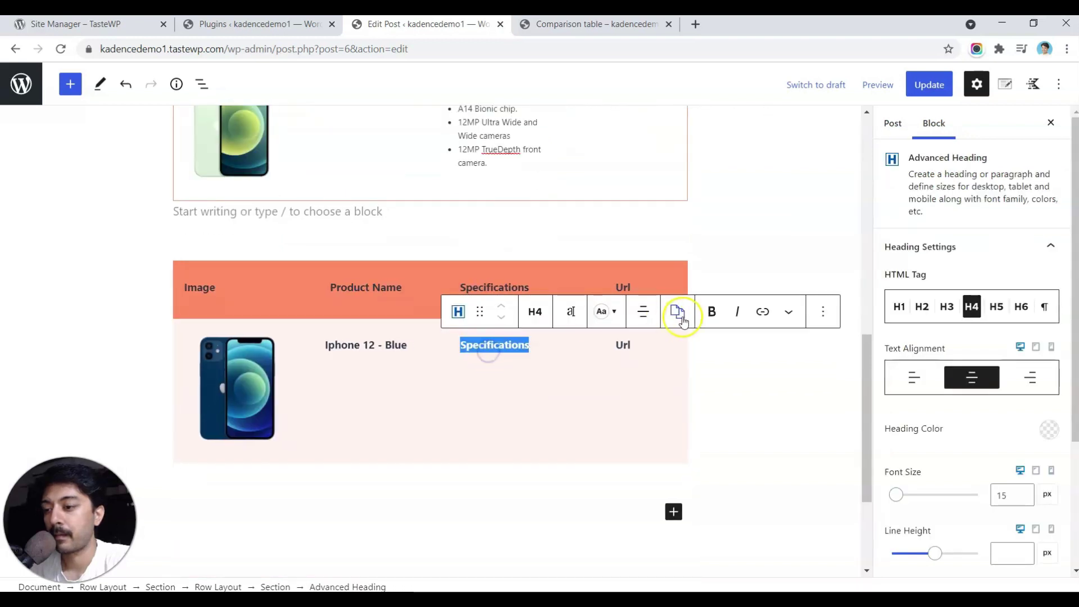
key(ctrl+v)
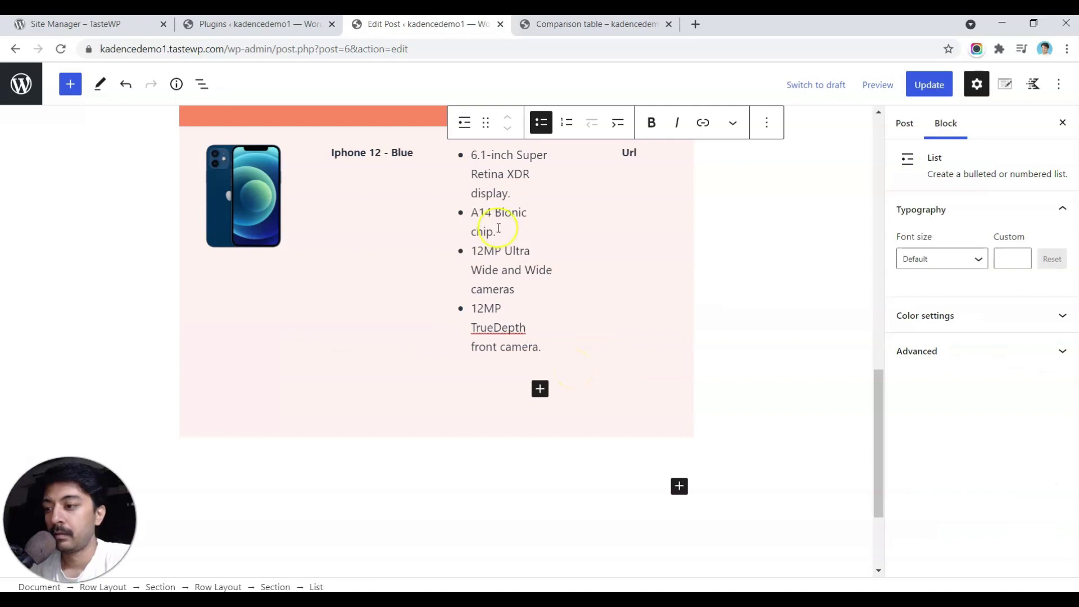
Step: Set the pasted specifications list's custom font size to 13
scroll(498, 228, up, 2)
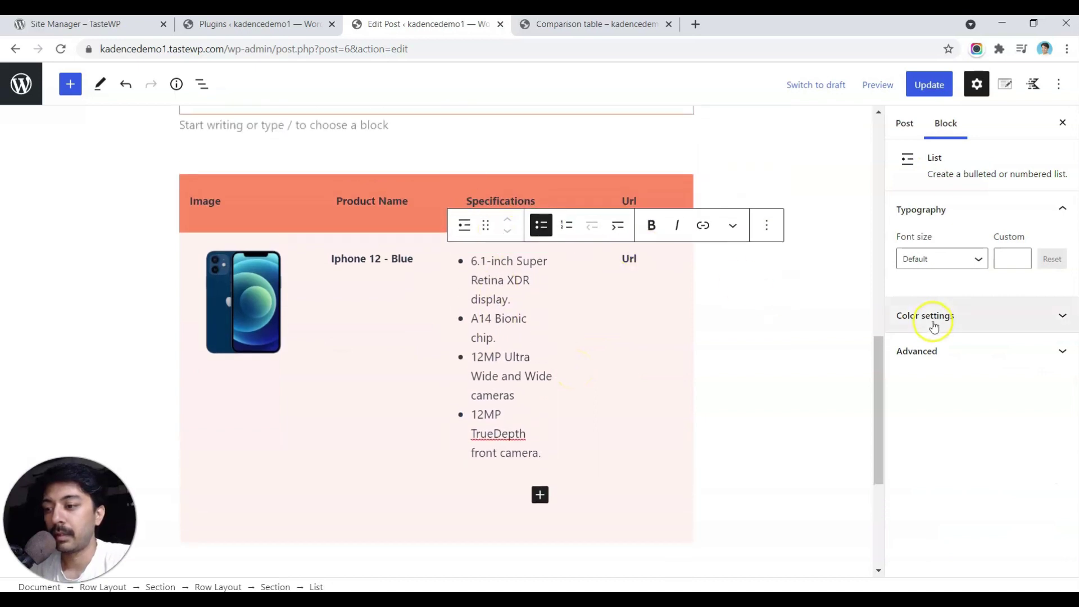
click(1006, 257)
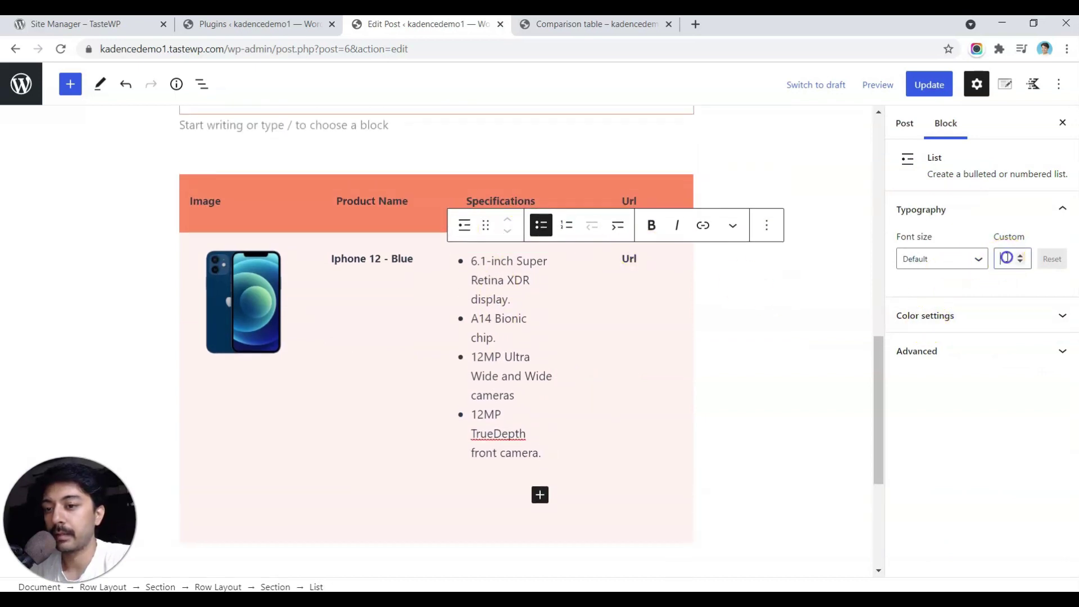
text(13)
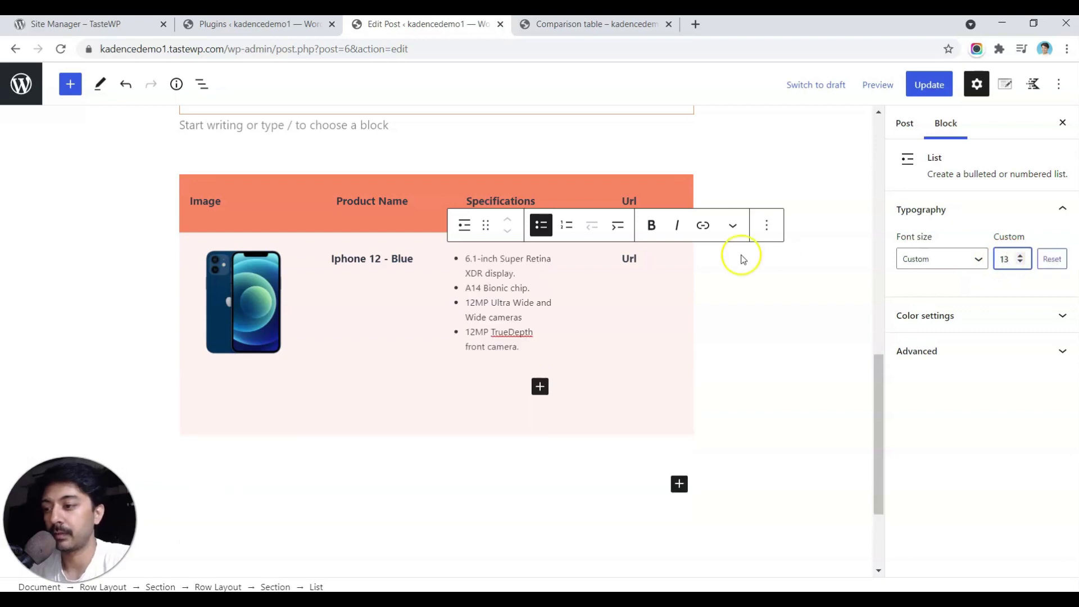
click(741, 296)
Step: Remove the "Url" heading block from the pink row's fourth column
scroll(718, 243, up, 2)
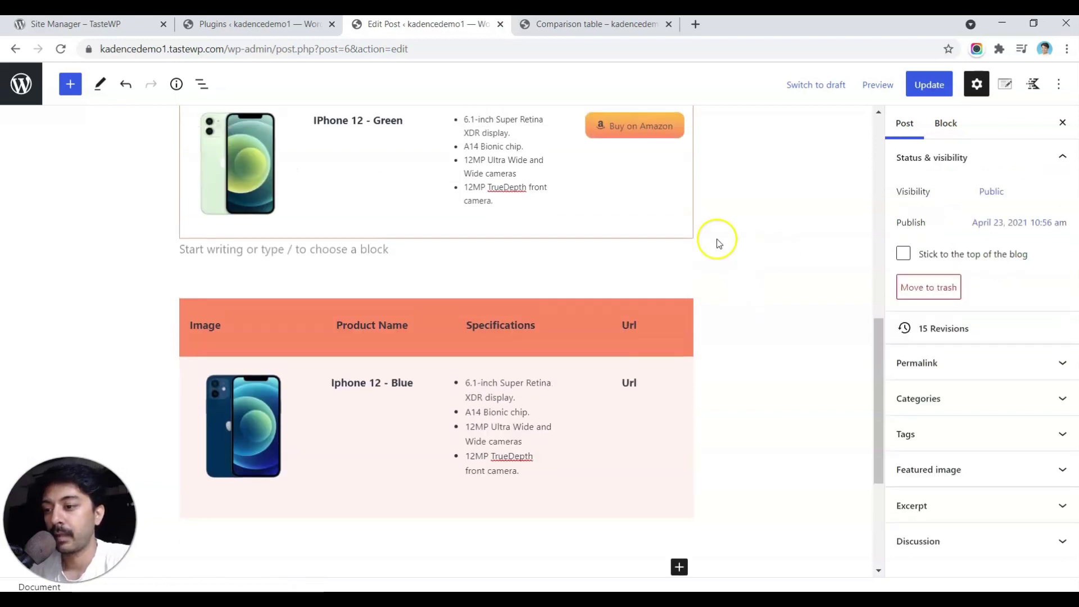
double_click(621, 388)
key(BackSpace)
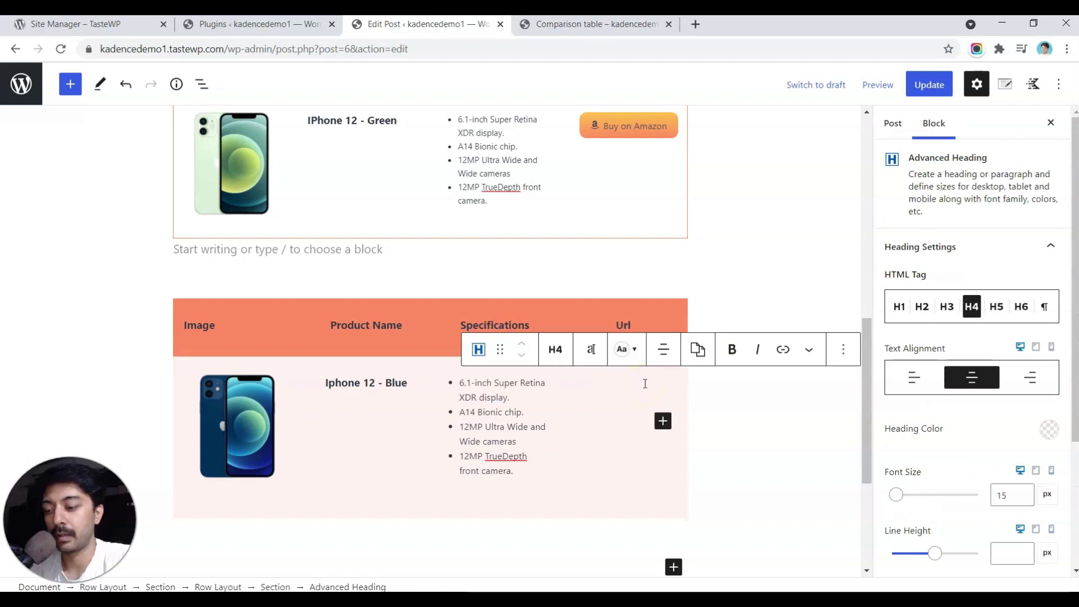
text(ad)
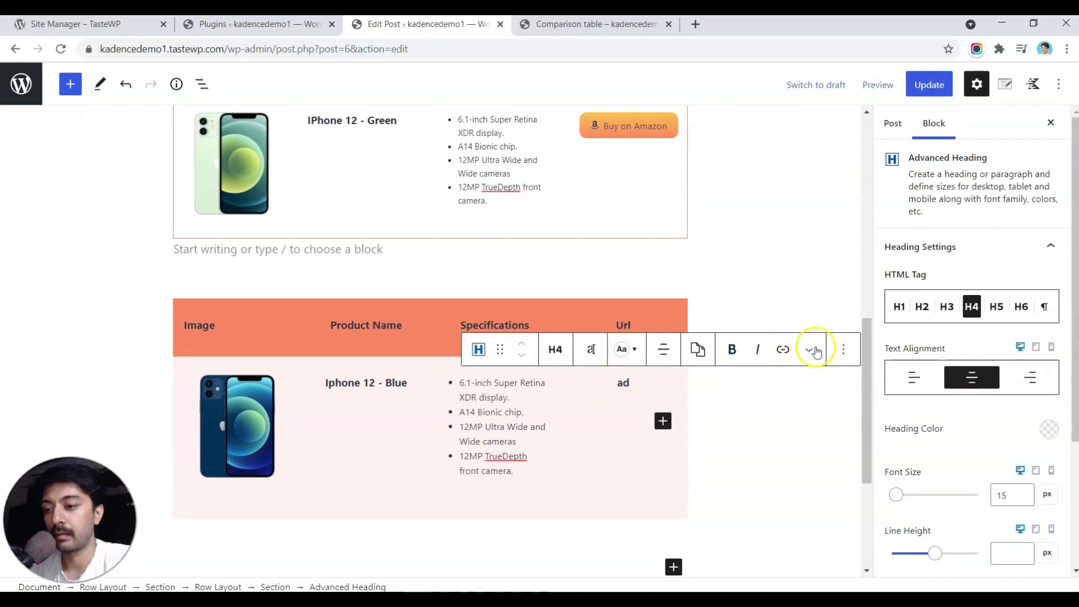
click(842, 349)
scroll(854, 306, down, 1)
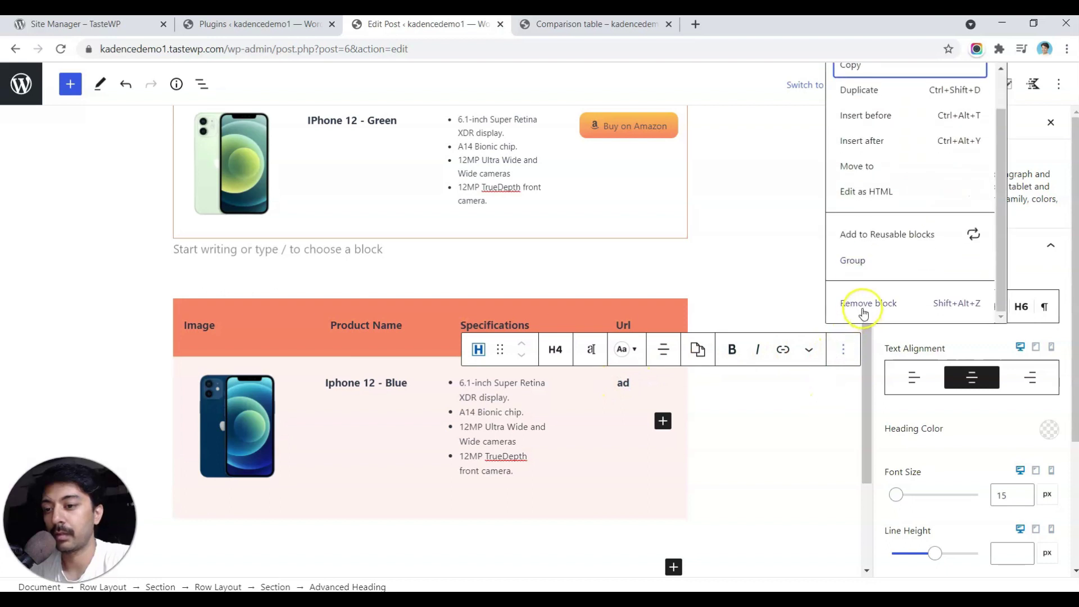
click(872, 305)
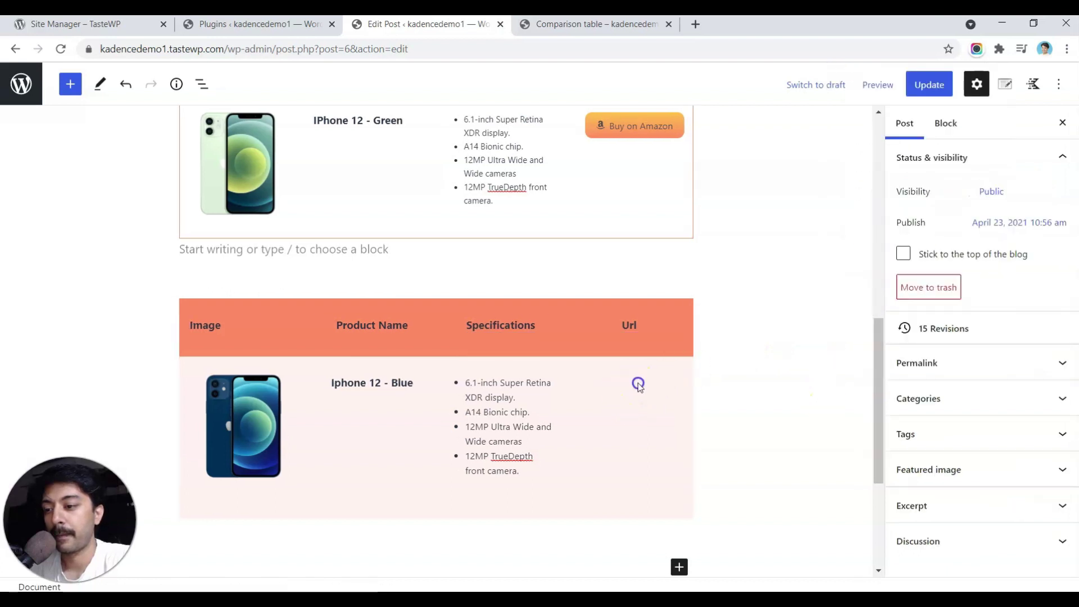
Step: Insert an Advanced Button block in the pink row's empty fourth column and label it "Buy On Amazon"
click(638, 385)
click(623, 387)
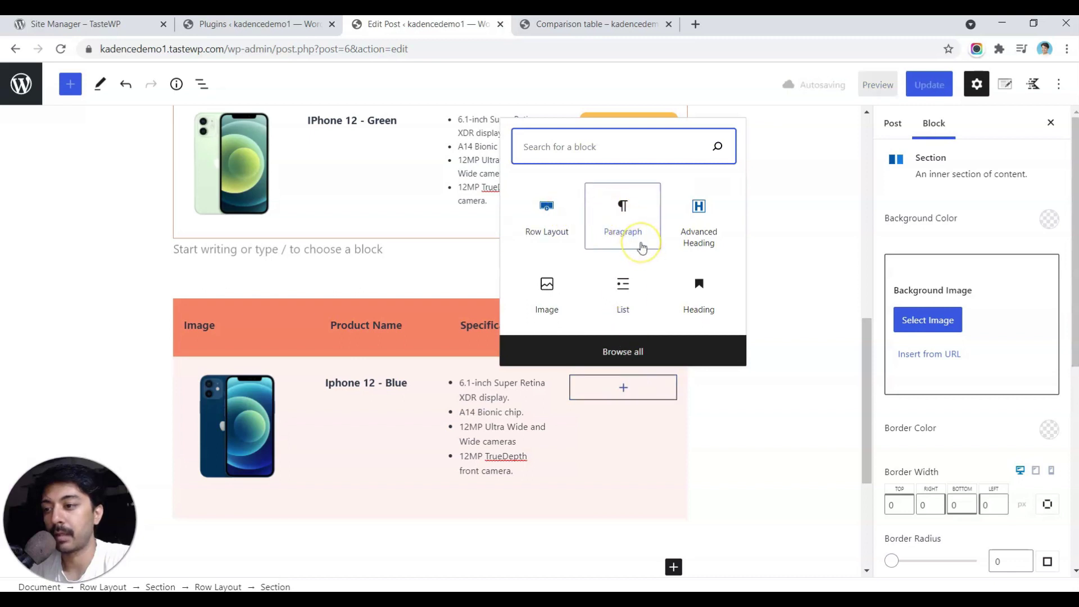
text(adva)
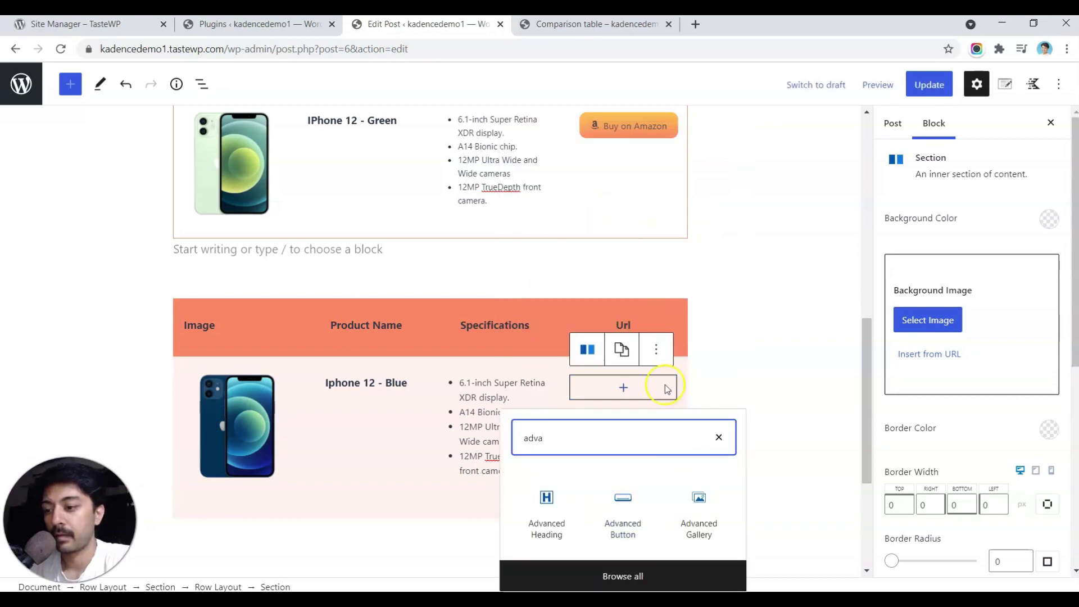
click(622, 505)
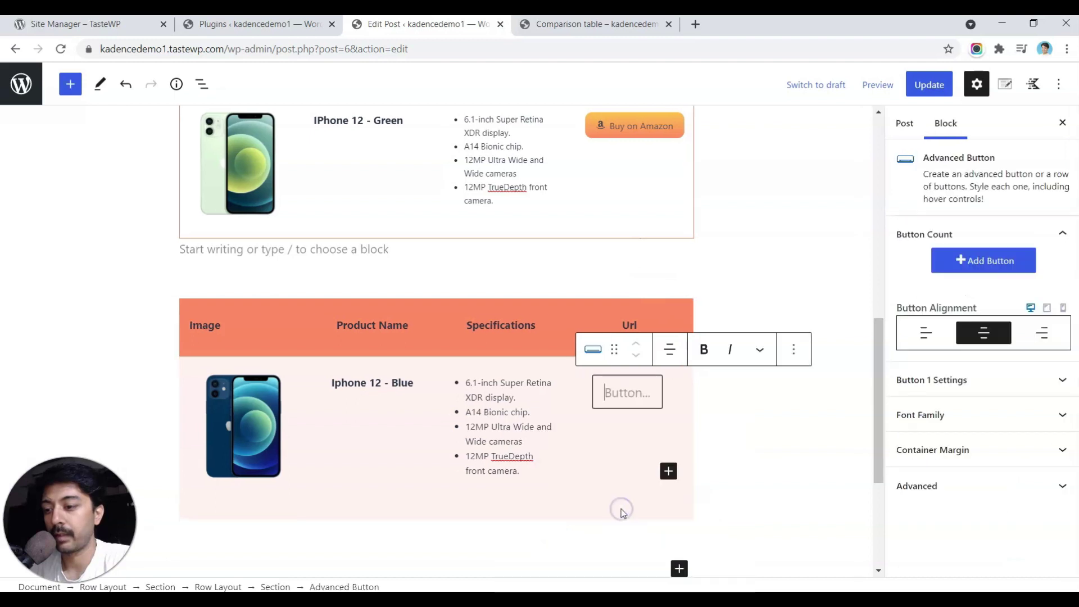
text(Bu)
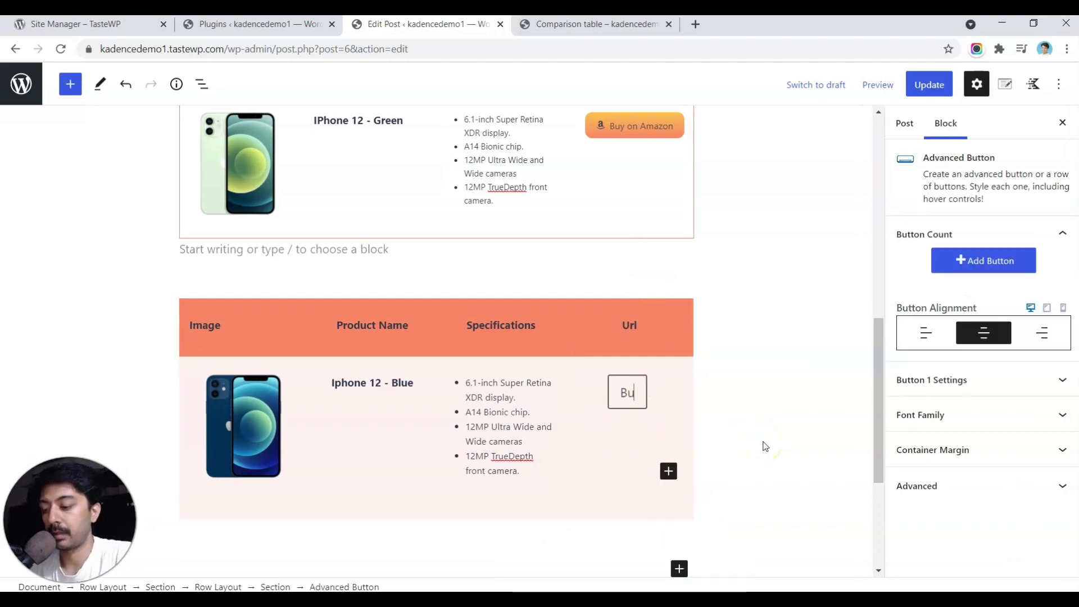
text(y On Amazon)
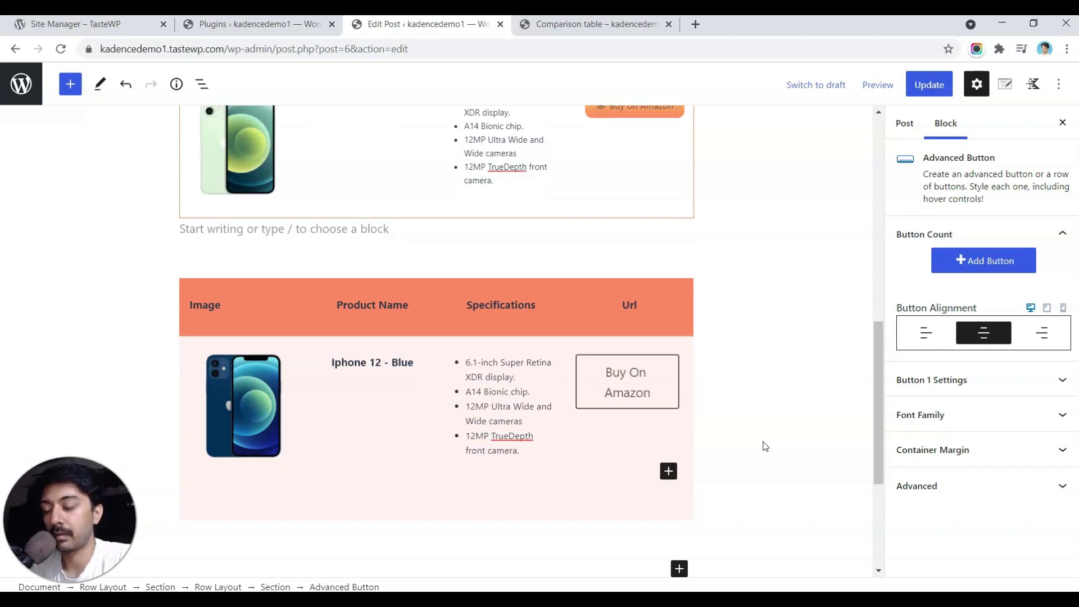
Step: Try the Theme inherit style in the Buy On Amazon button's settings and return it to Default
click(974, 389)
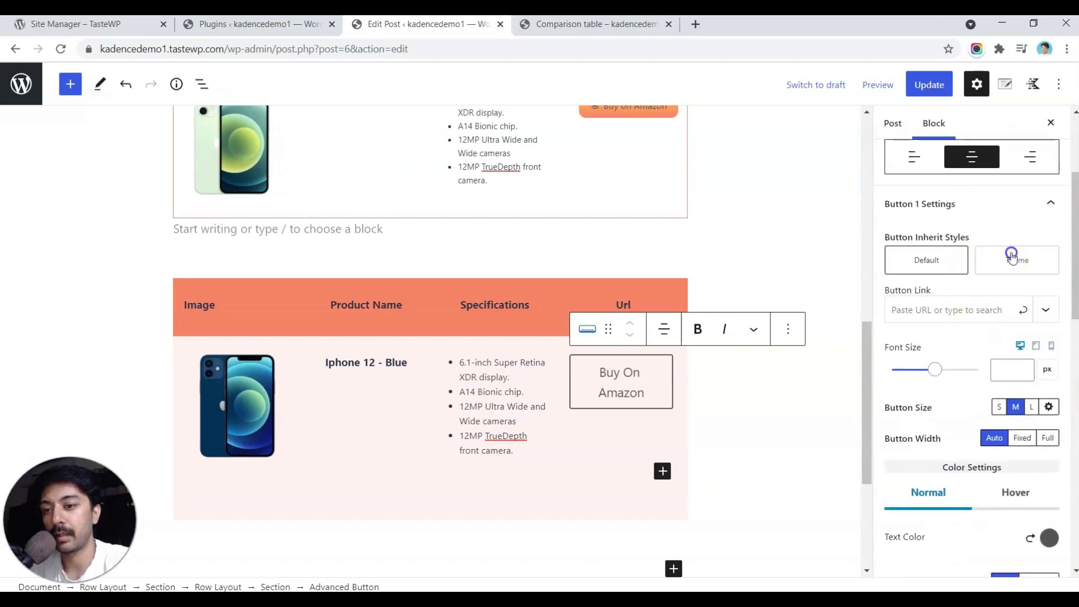
click(1010, 256)
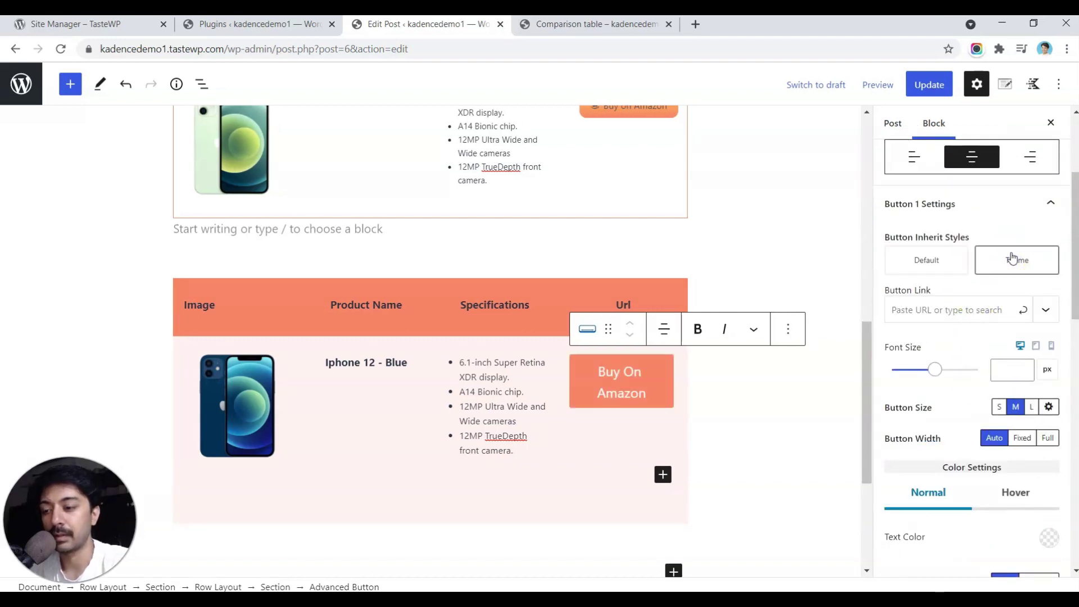
click(948, 261)
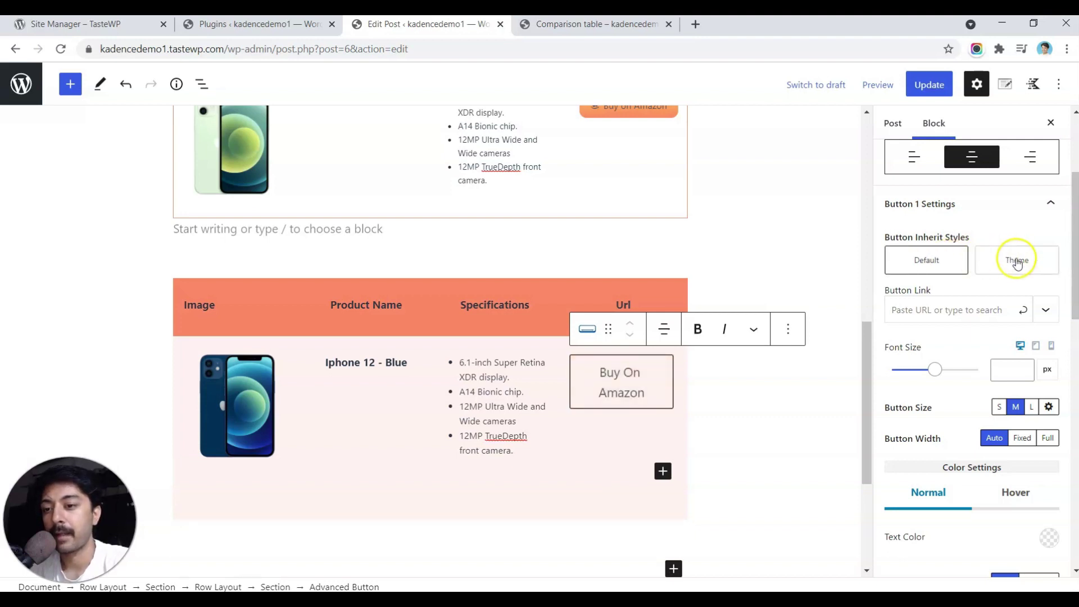
Step: Set the Buy On Amazon button's text color to the "Strongest text" palette color and its background type to Gradient
scroll(926, 312, down, 3)
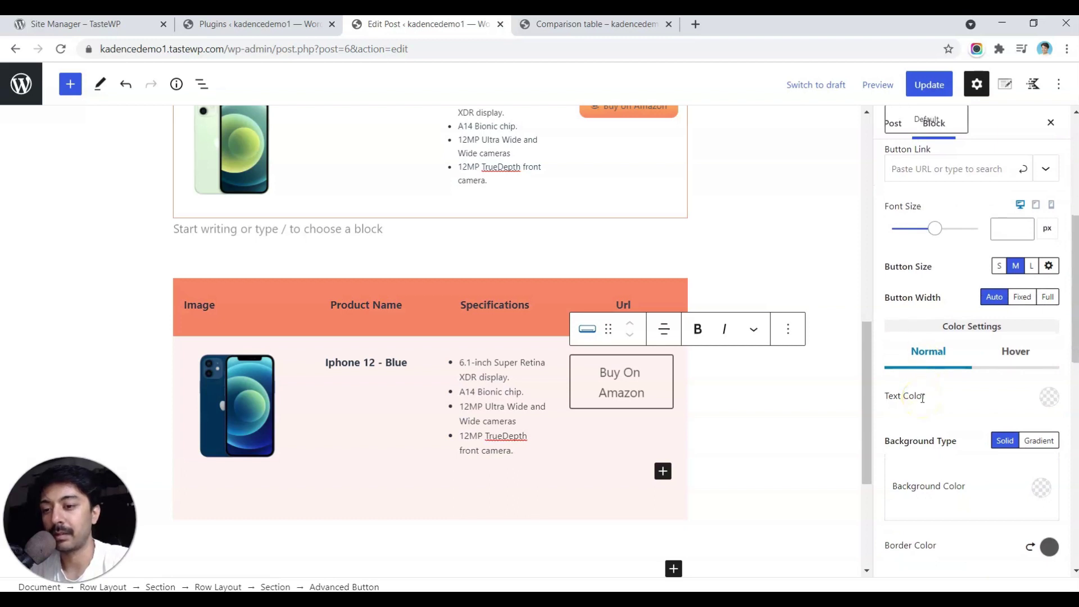
click(1048, 396)
click(903, 359)
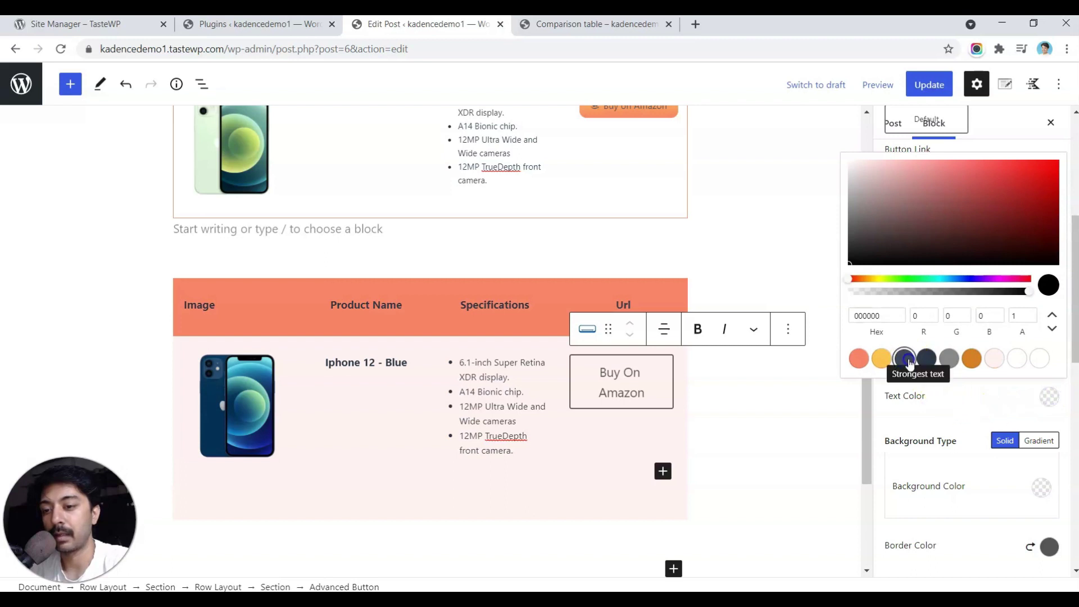
click(1043, 444)
scroll(1044, 444, down, 2)
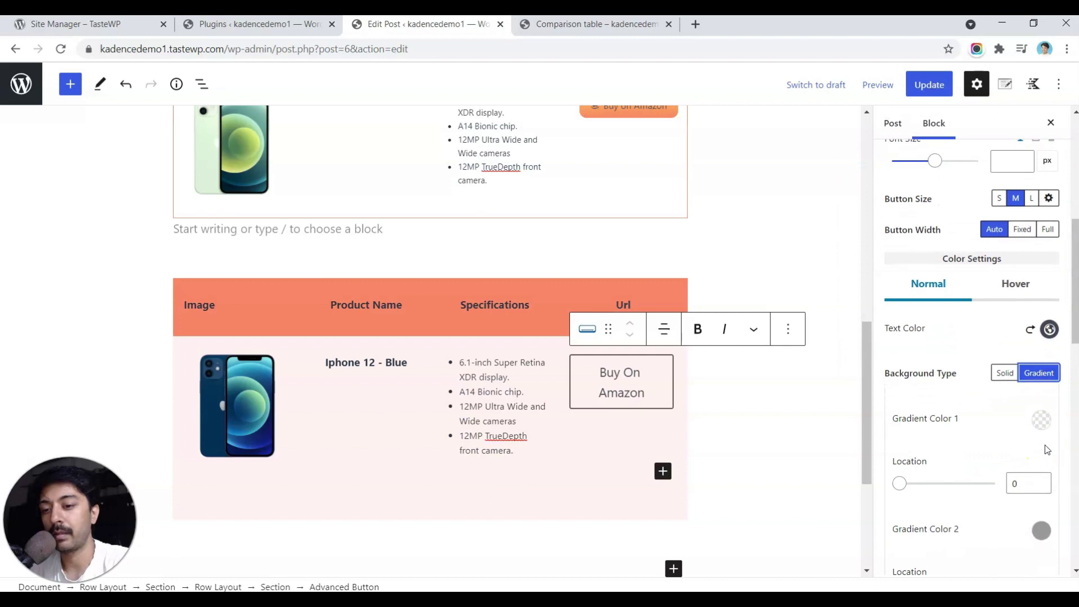
Step: Set the Buy On Amazon button's first gradient color to palette orange FF8264 and its second to palette yellow FFC249
click(1042, 421)
click(851, 386)
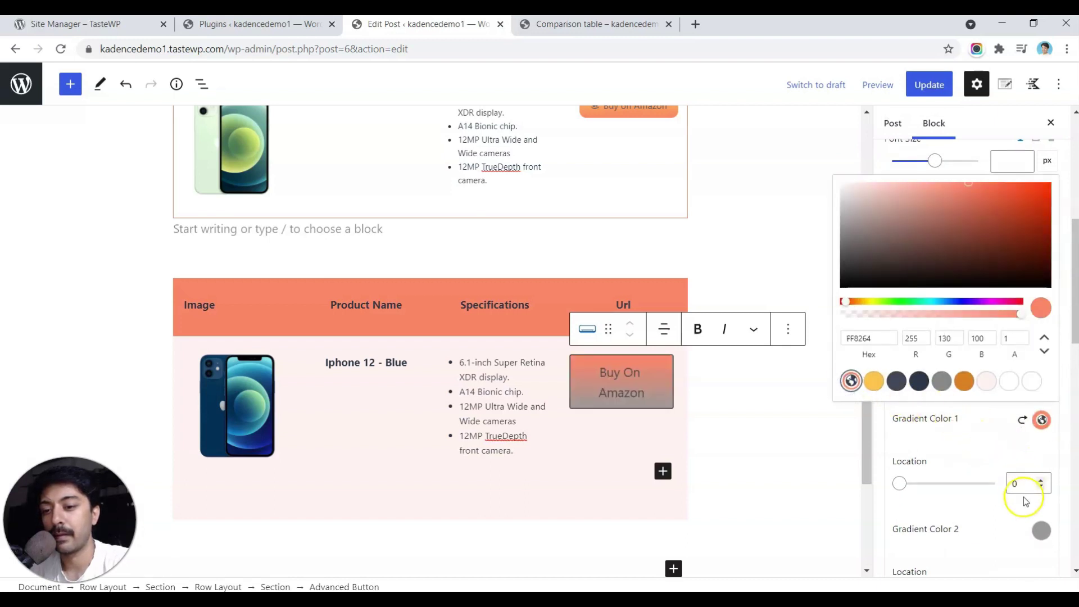
click(1039, 533)
click(1040, 533)
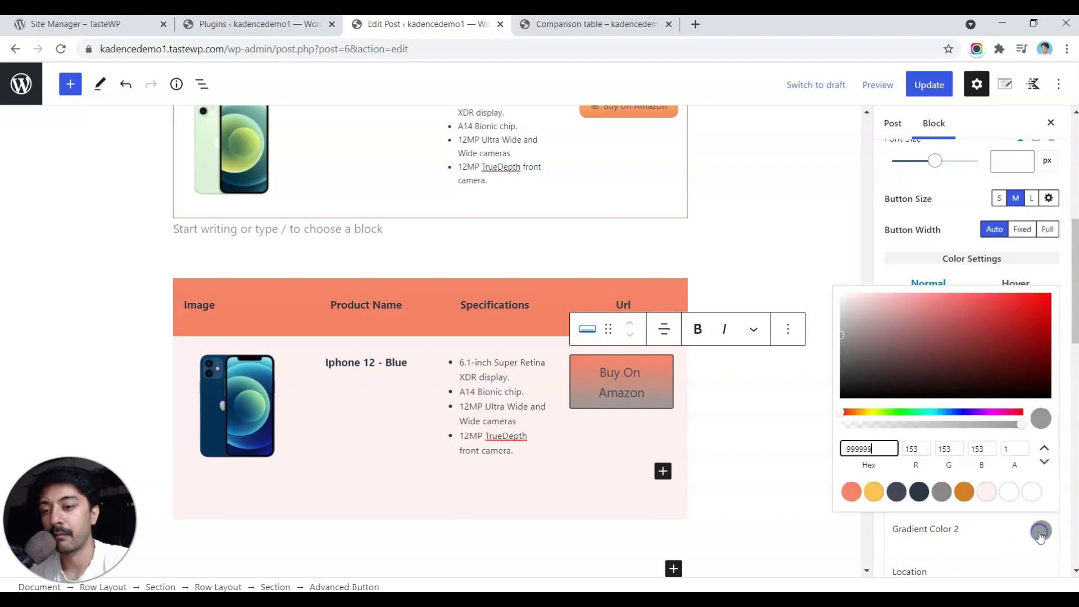
click(878, 494)
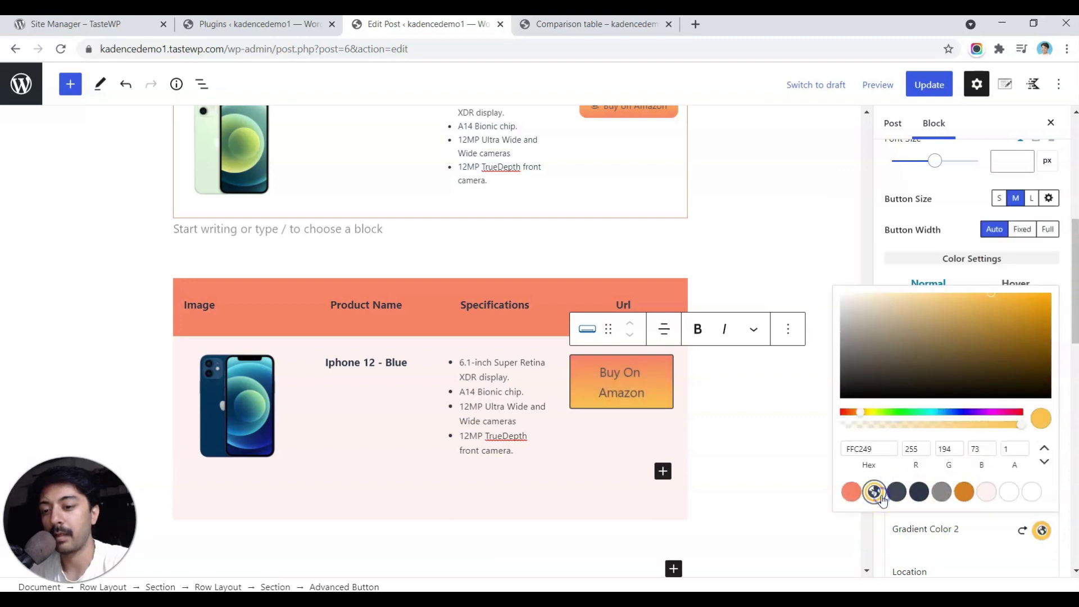
click(946, 540)
Step: Set the location of the button's second gradient color to 52
drag(899, 483, 862, 487)
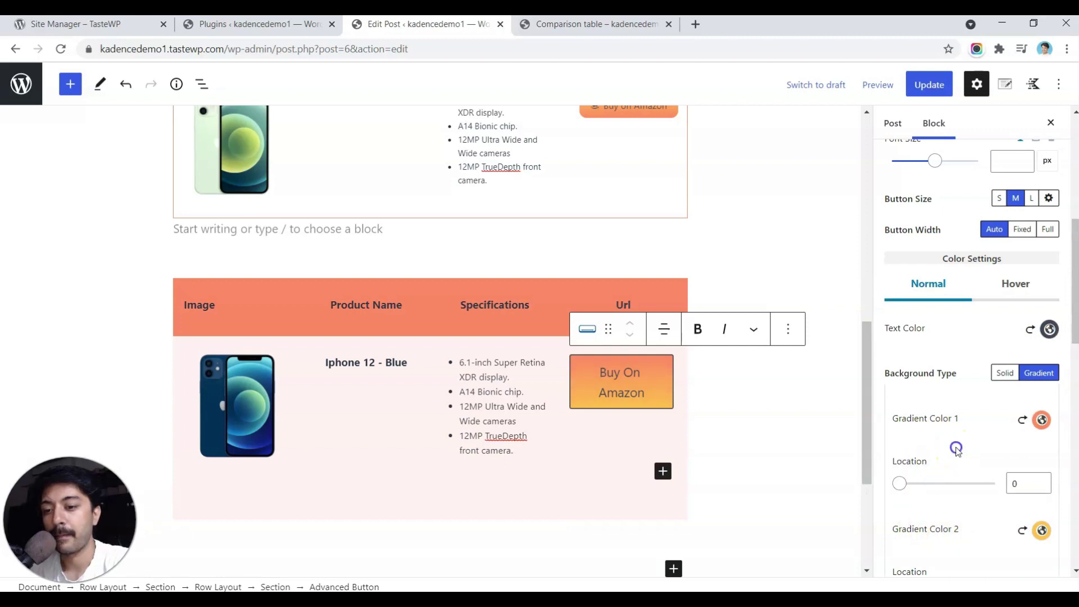
scroll(956, 446, down, 2)
scroll(958, 449, down, 1)
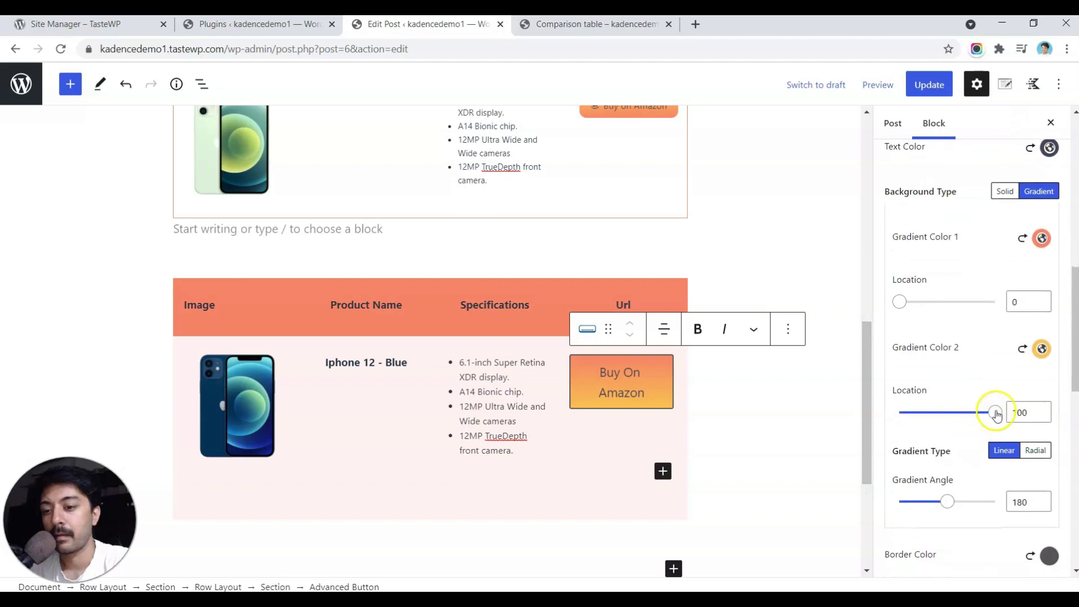
drag(991, 414, 946, 417)
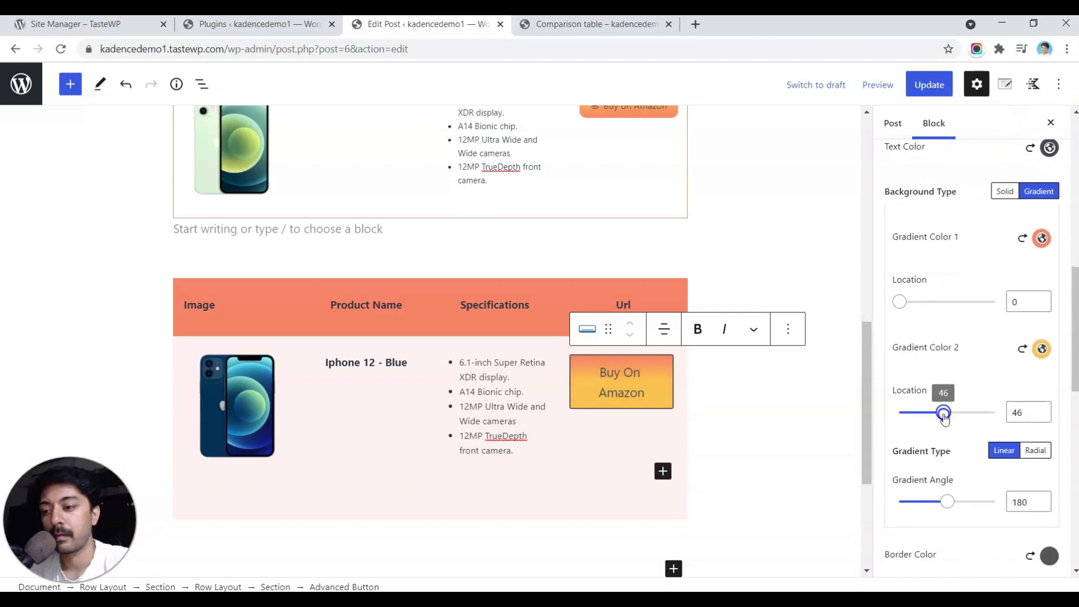
scroll(991, 427, down, 1)
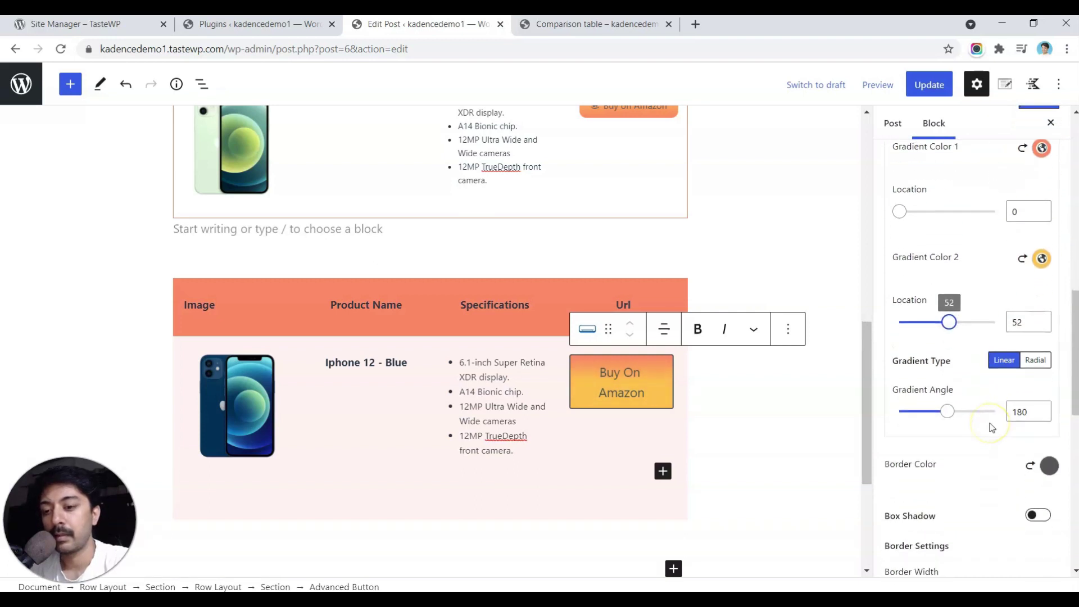
Step: Set the button's border color to the yellow palette color, then try its box shadow and turn it back off
scroll(991, 427, down, 2)
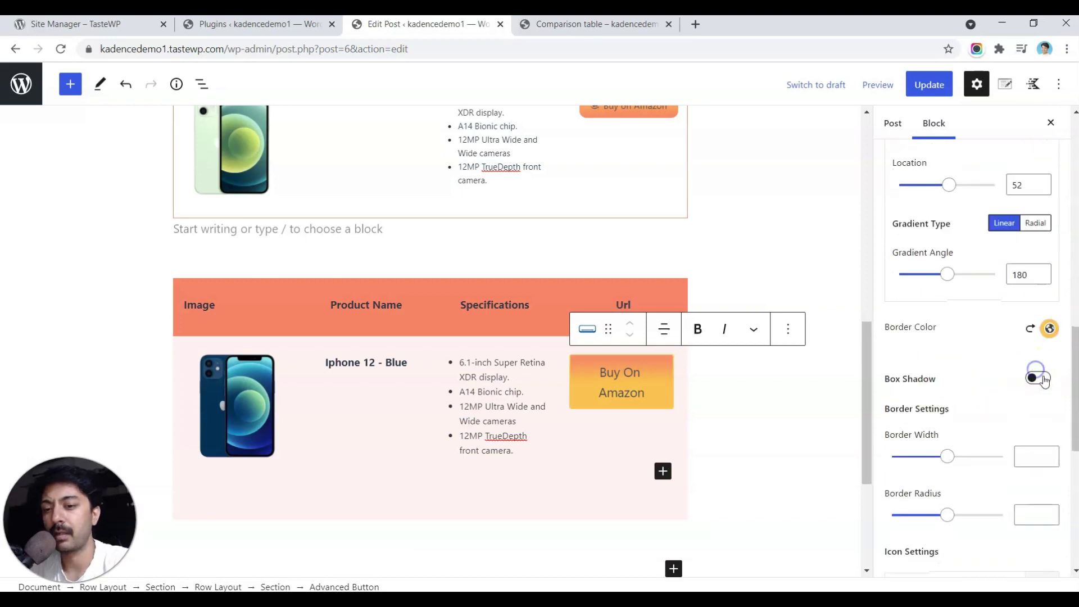
click(1043, 378)
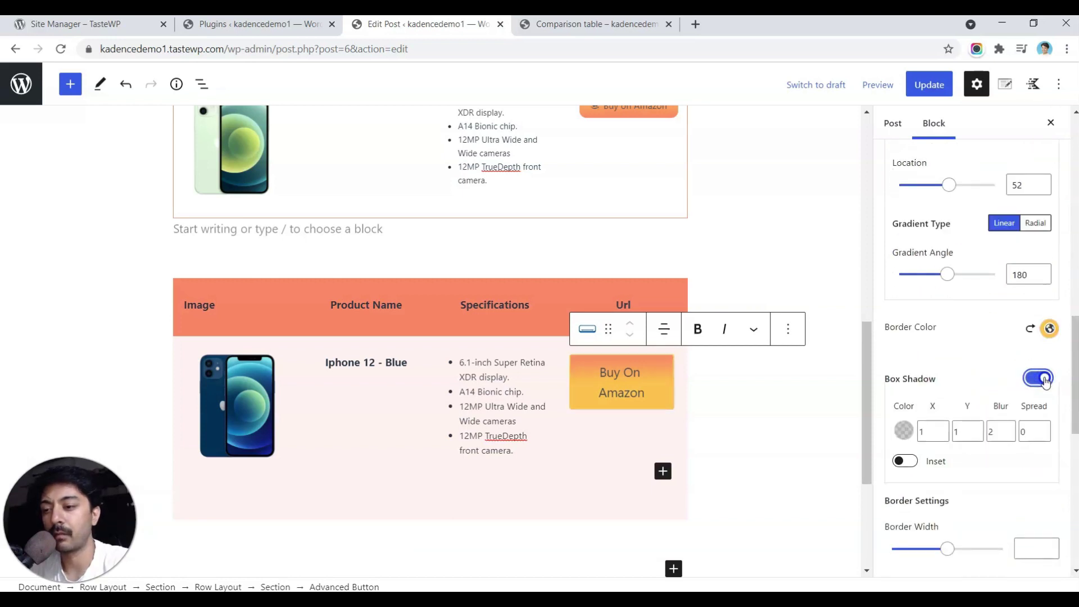
click(1043, 378)
Step: Set the Buy On Amazon button's border width to 0
scroll(964, 404, down, 1)
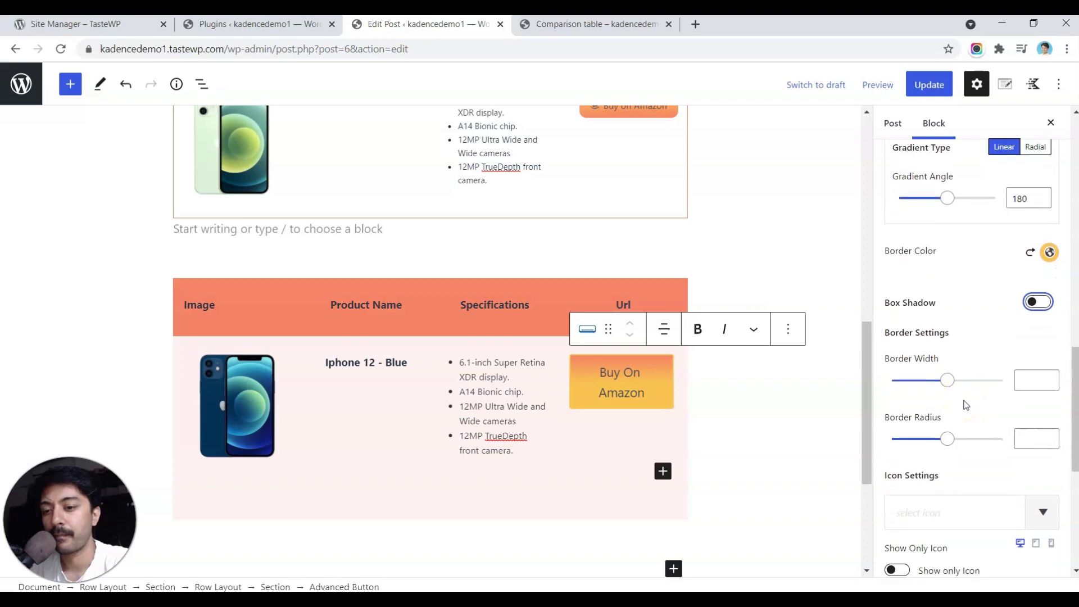
click(1040, 376)
text(1)
key(BackSpace)
text(0)
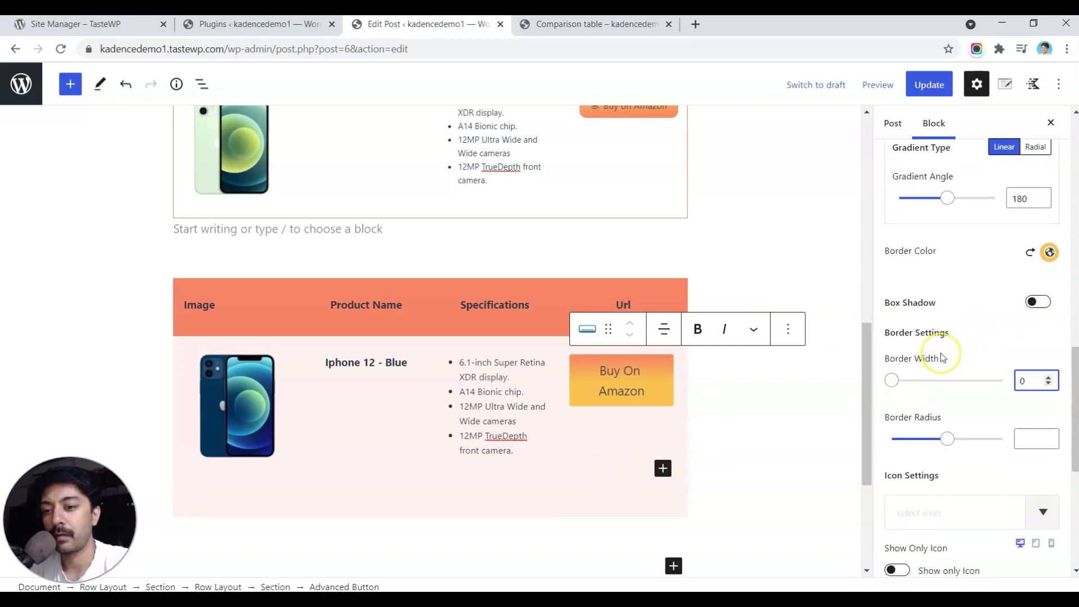
Step: Set the Buy On Amazon button's font size to 13 px
scroll(942, 358, down, 1)
scroll(942, 358, up, 3)
scroll(942, 358, up, 5)
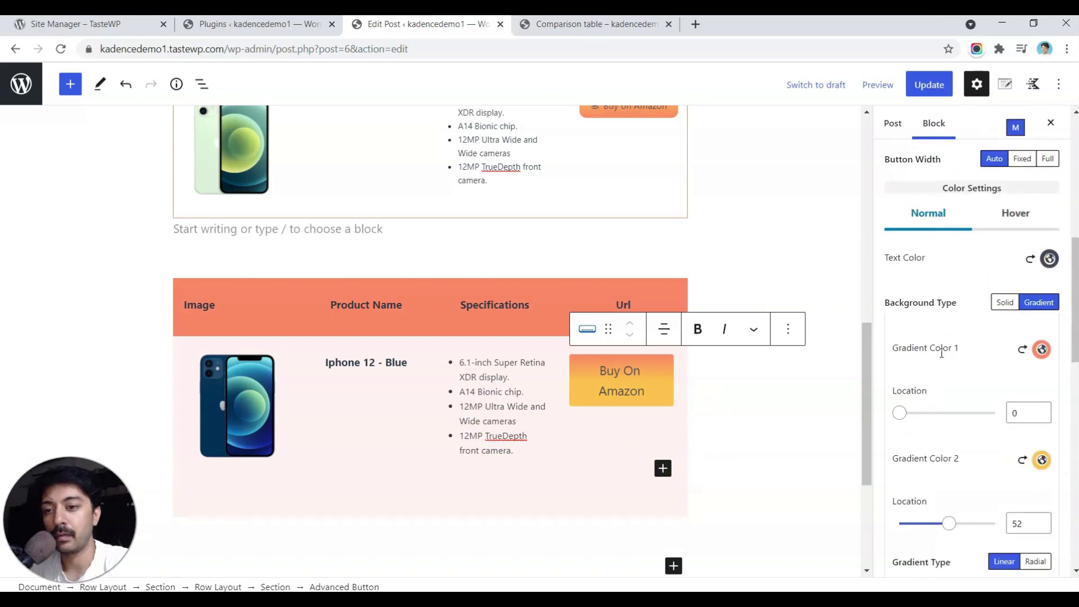
scroll(941, 354, up, 3)
scroll(941, 354, down, 5)
scroll(942, 358, up, 4)
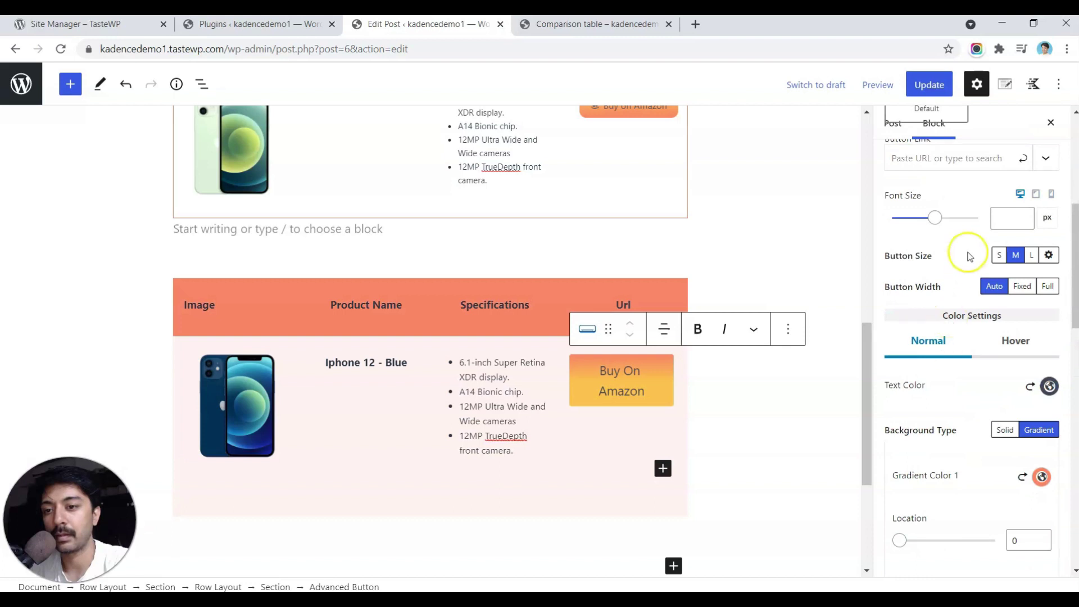
text(15)
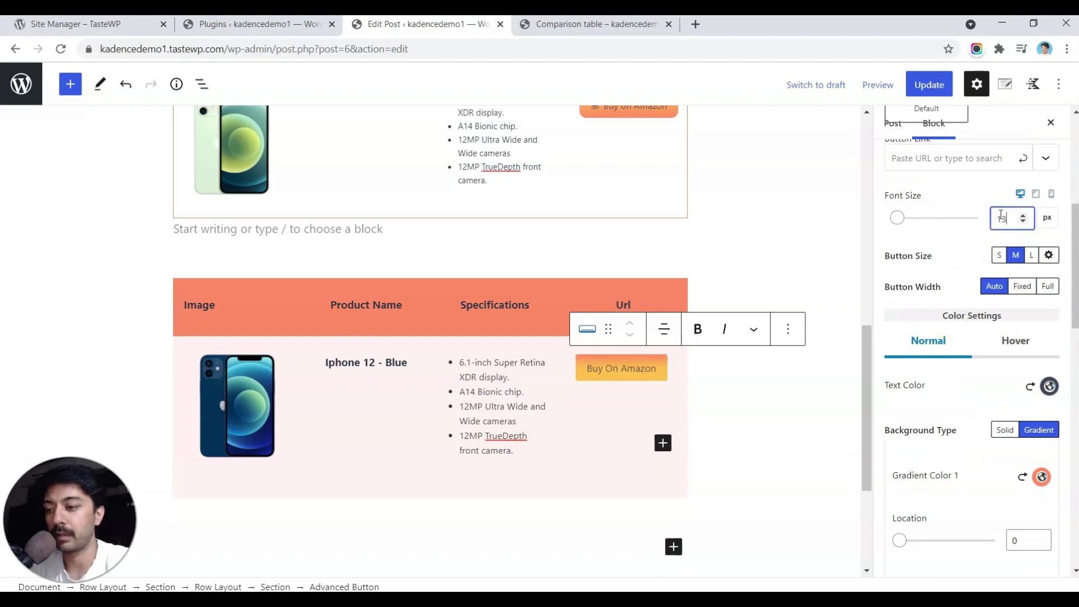
Step: Search the icon picker for "ama" and add the Amazon "a" icon with the arrow to the button
scroll(919, 415, down, 10)
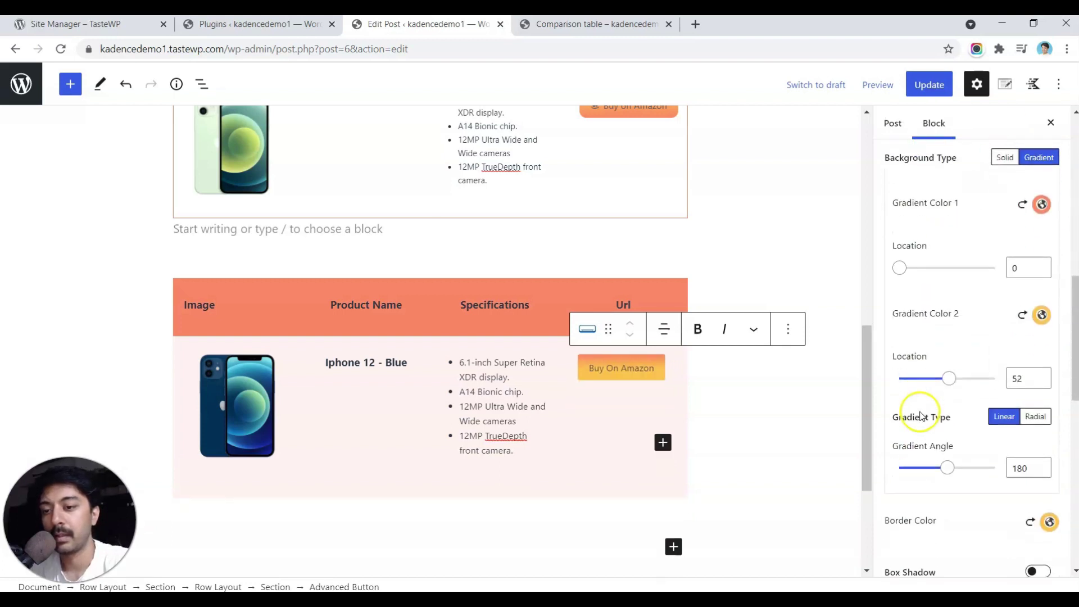
scroll(921, 416, down, 3)
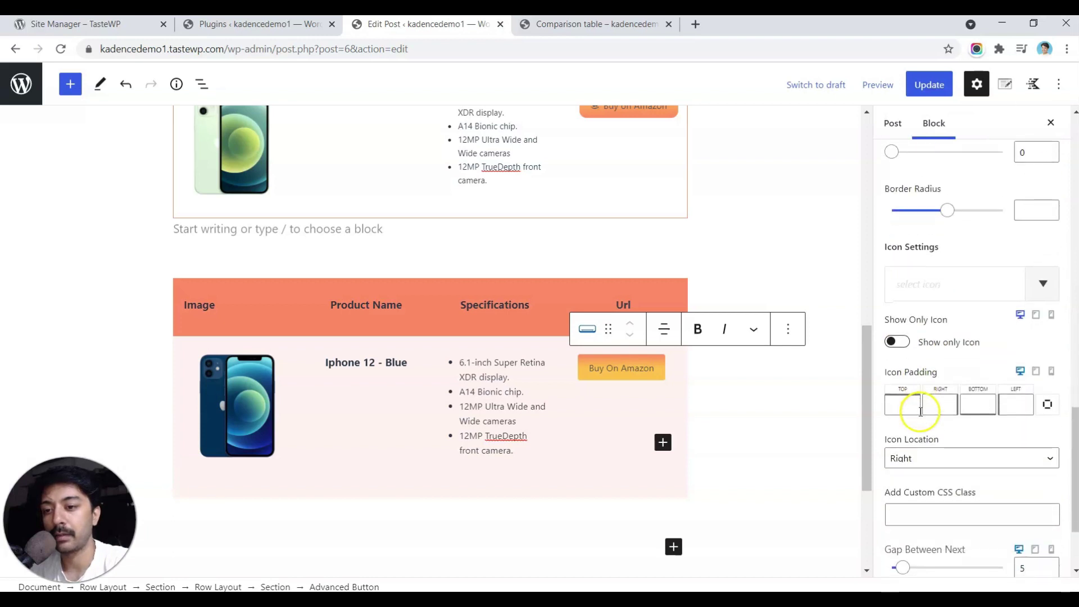
click(942, 284)
text(ama)
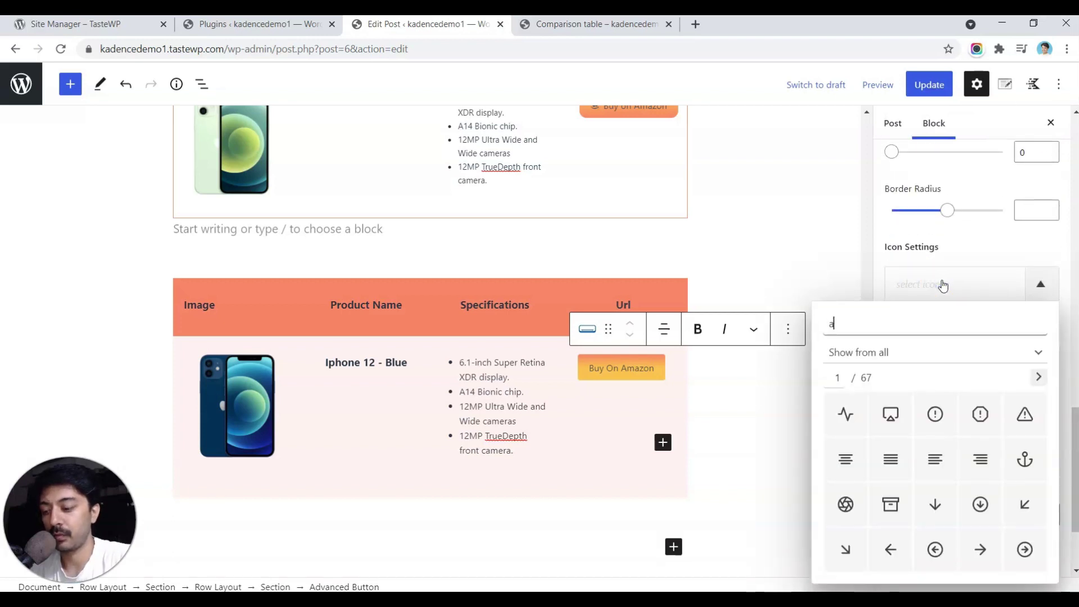
click(944, 418)
click(927, 286)
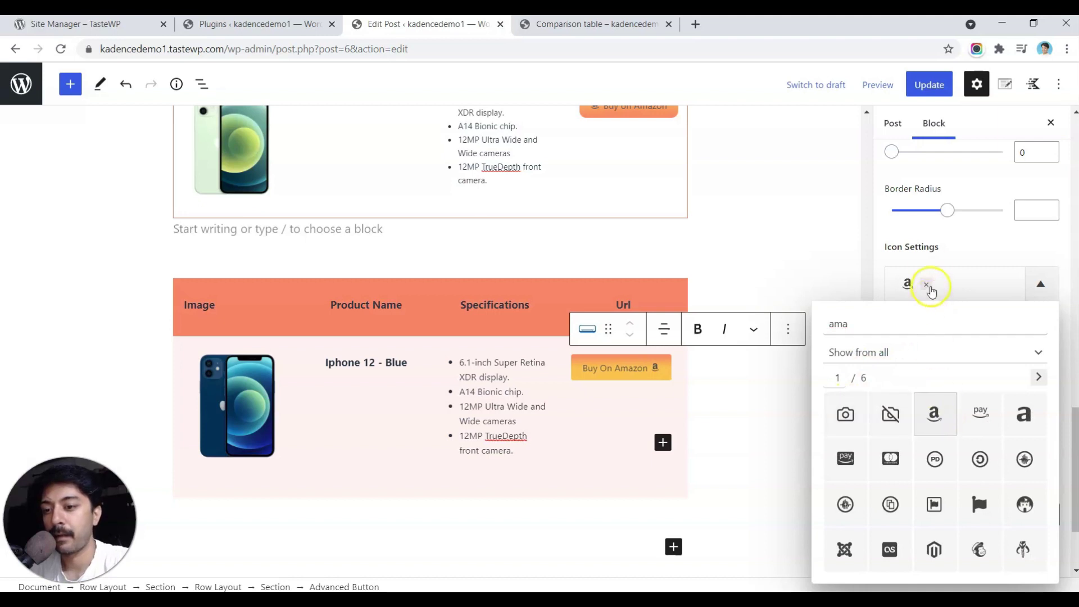
Step: Set the button's icon location to Left
click(934, 247)
scroll(934, 247, down, 1)
click(920, 425)
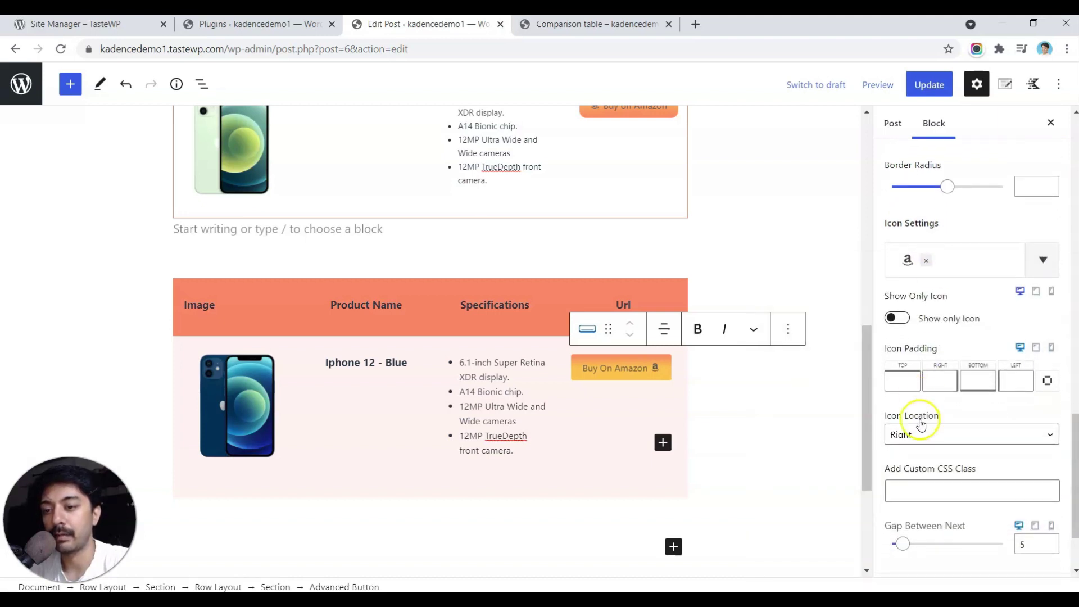
click(915, 481)
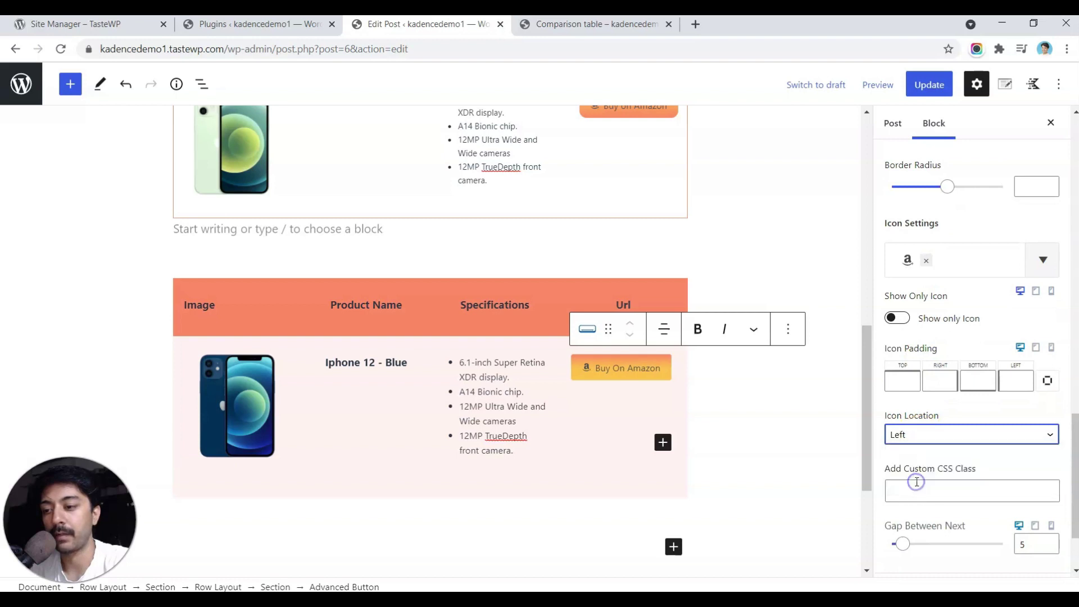
Step: Set the button's hover text color to the white palette color FFFFFF
scroll(989, 421, up, 6)
scroll(999, 313, up, 3)
scroll(1000, 313, up, 4)
click(1022, 278)
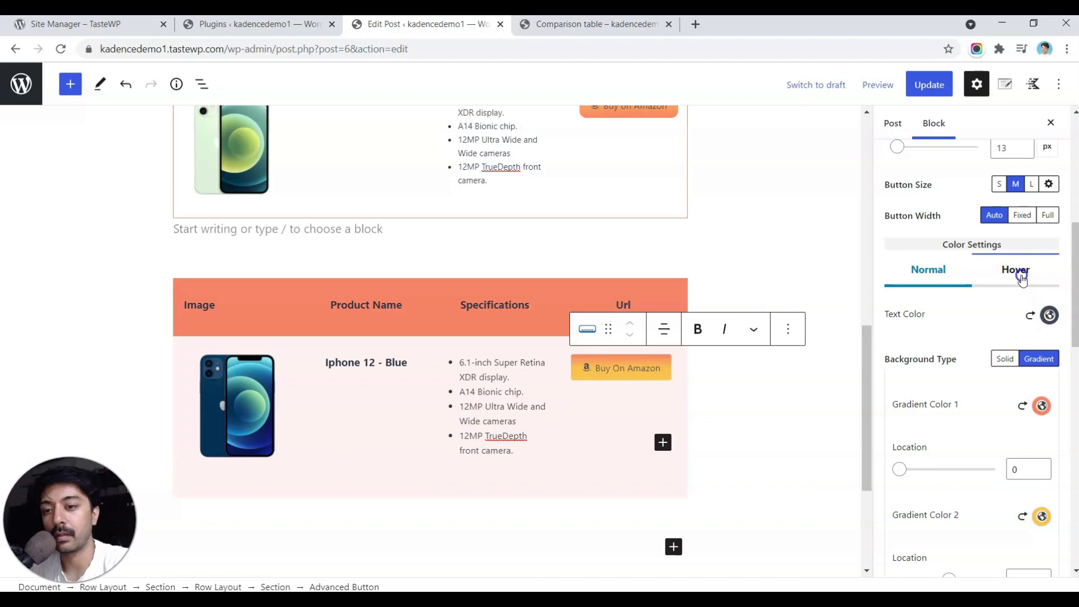
click(1048, 316)
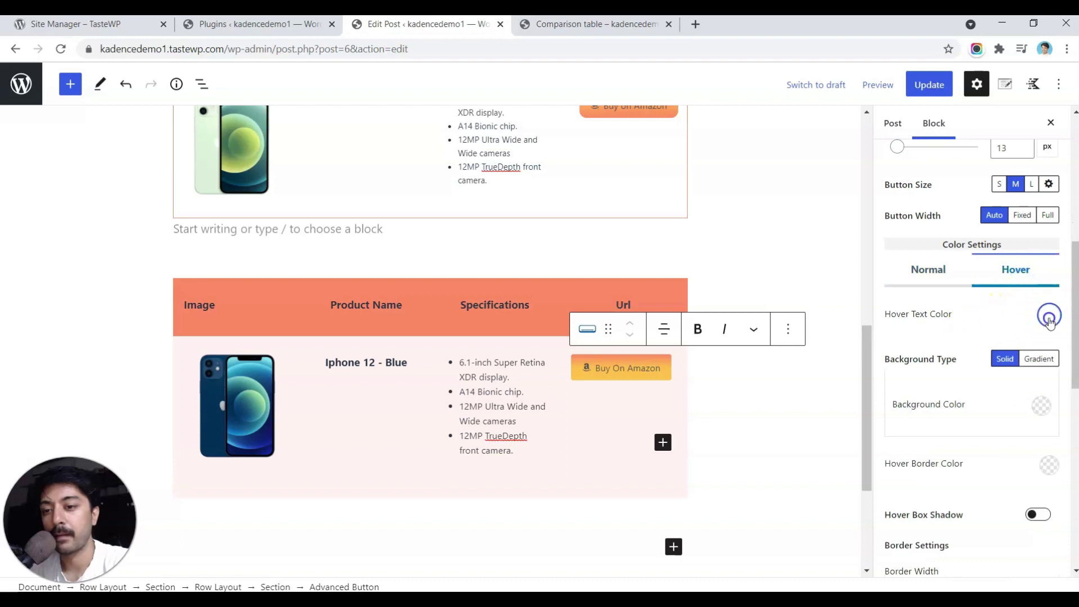
click(1039, 277)
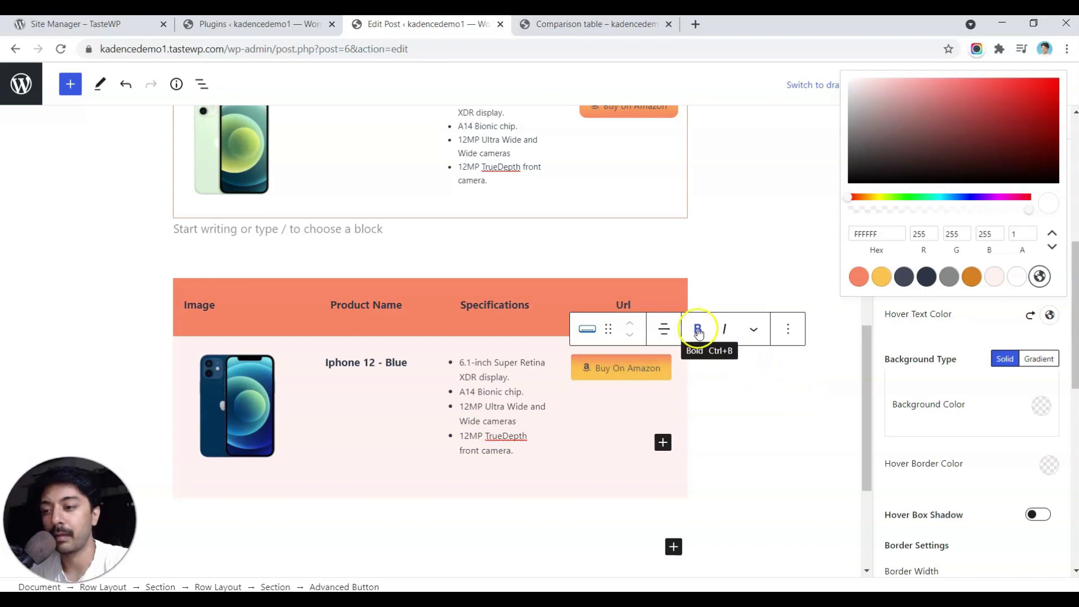
Step: Duplicate the pink inner Row Layout containing the "Iphone 12 - Blue" product
click(486, 395)
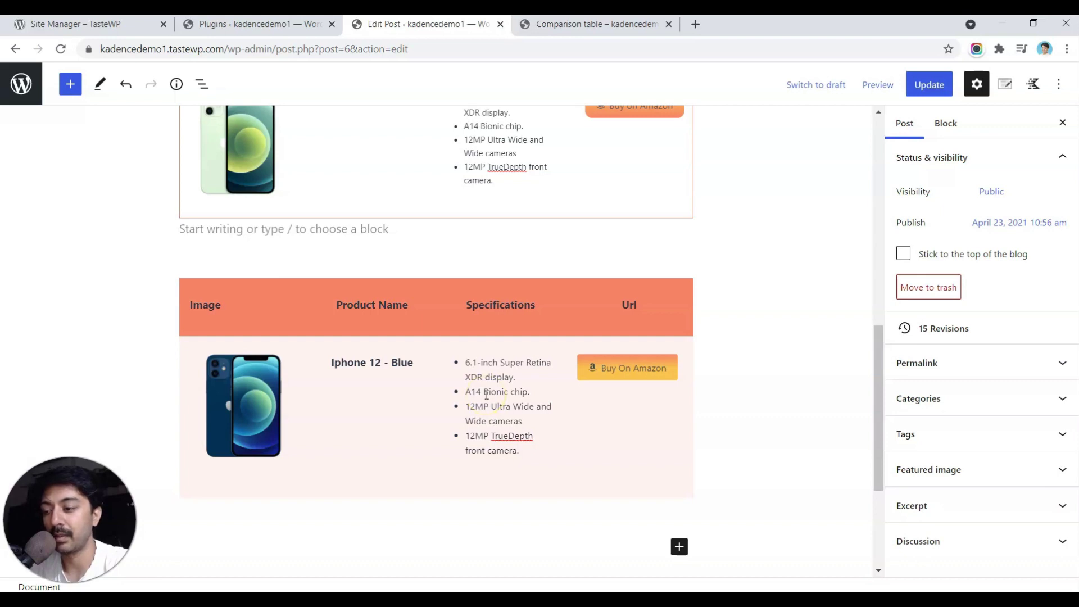
click(487, 395)
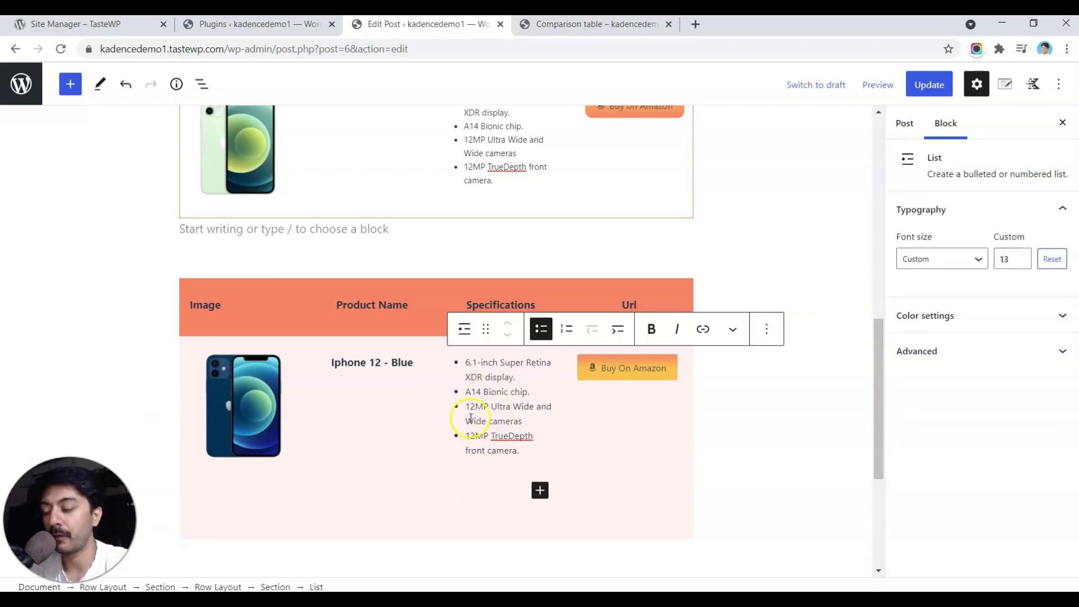
click(373, 416)
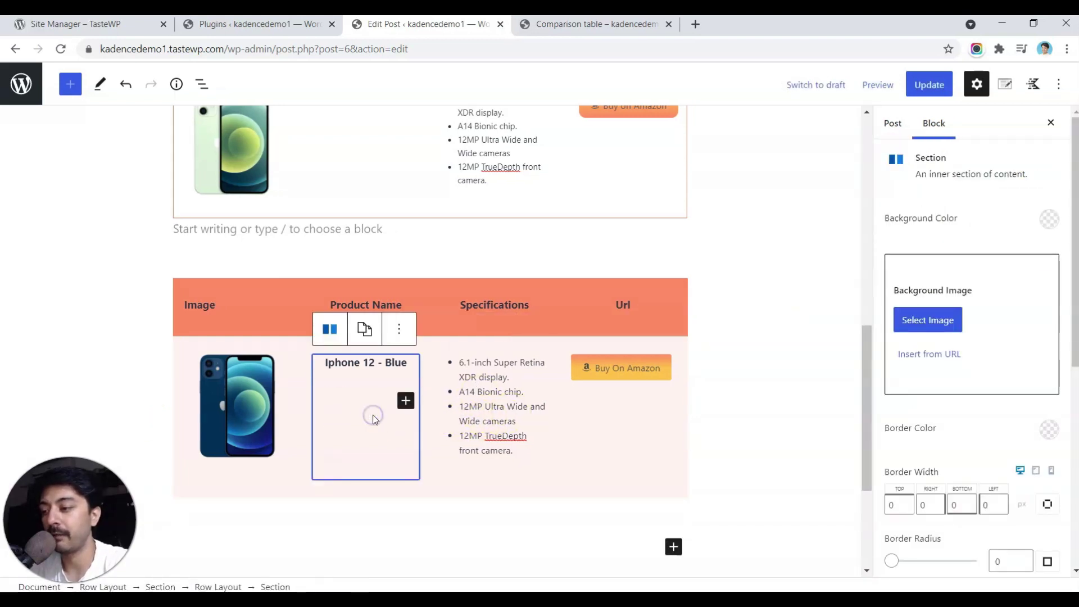
click(218, 587)
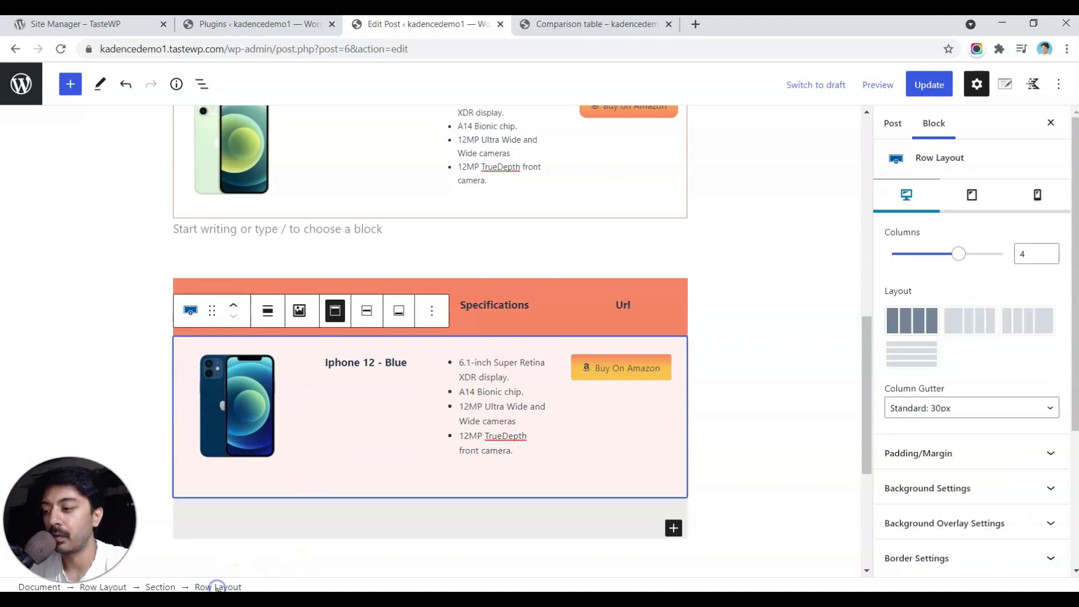
click(433, 315)
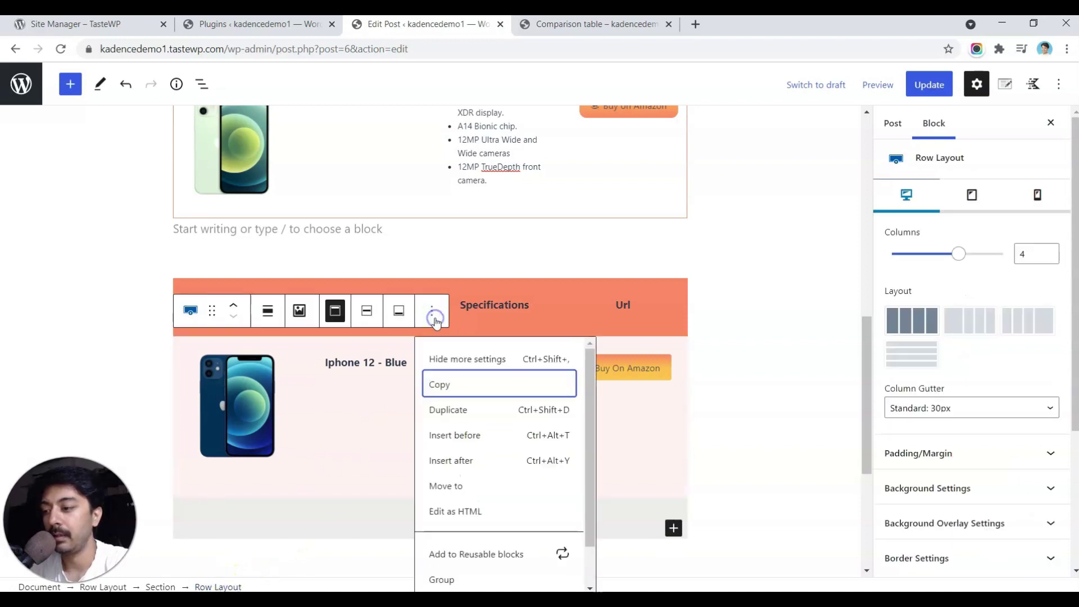
click(451, 411)
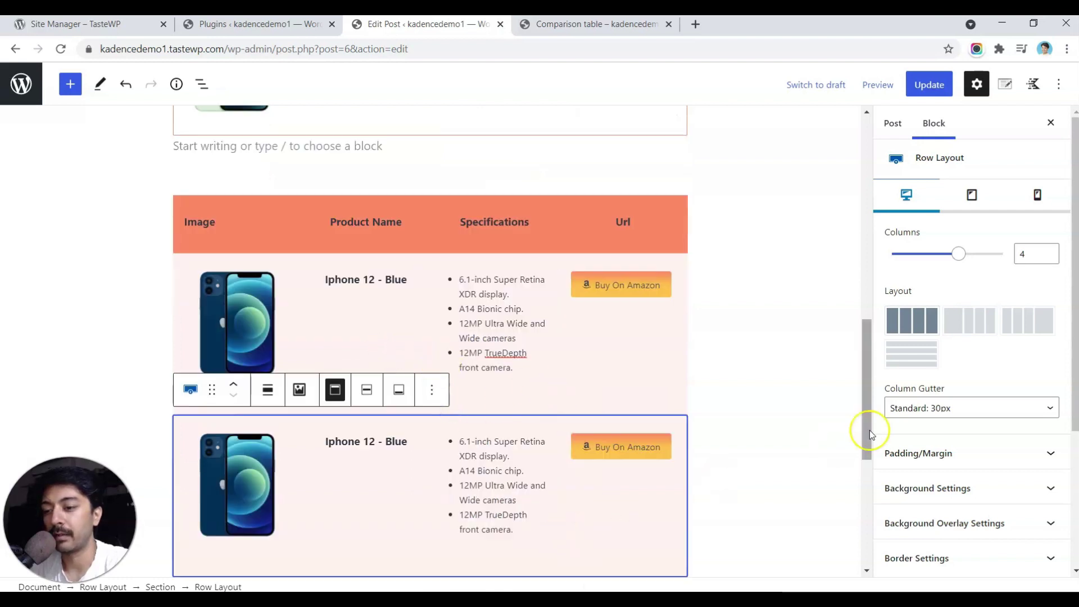
Step: Set the duplicated product row's background color to the white palette color FFFFFF
click(937, 486)
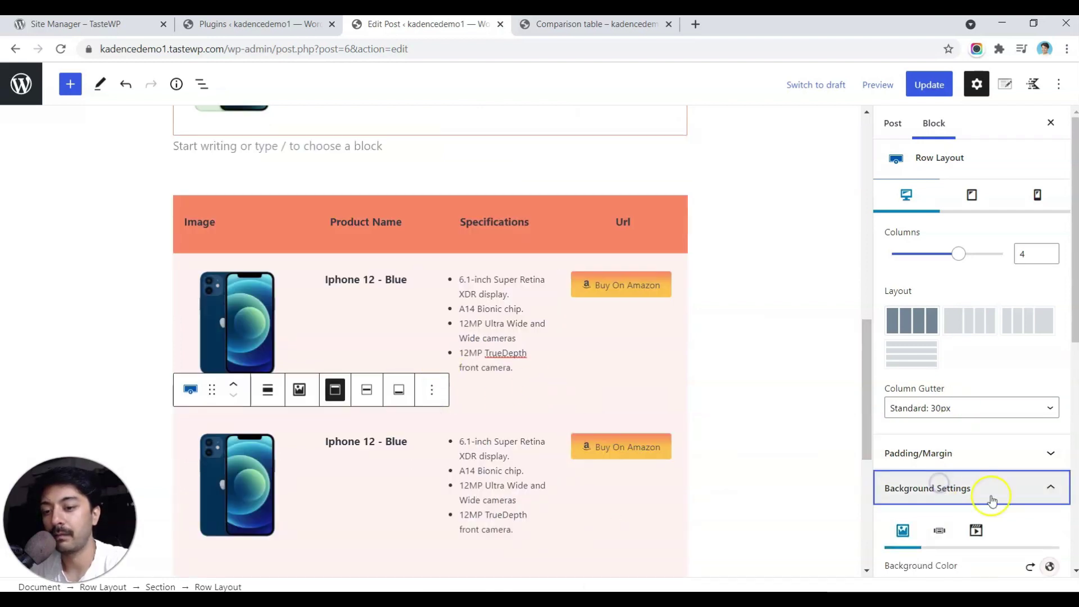
scroll(1011, 416, down, 3)
click(1046, 399)
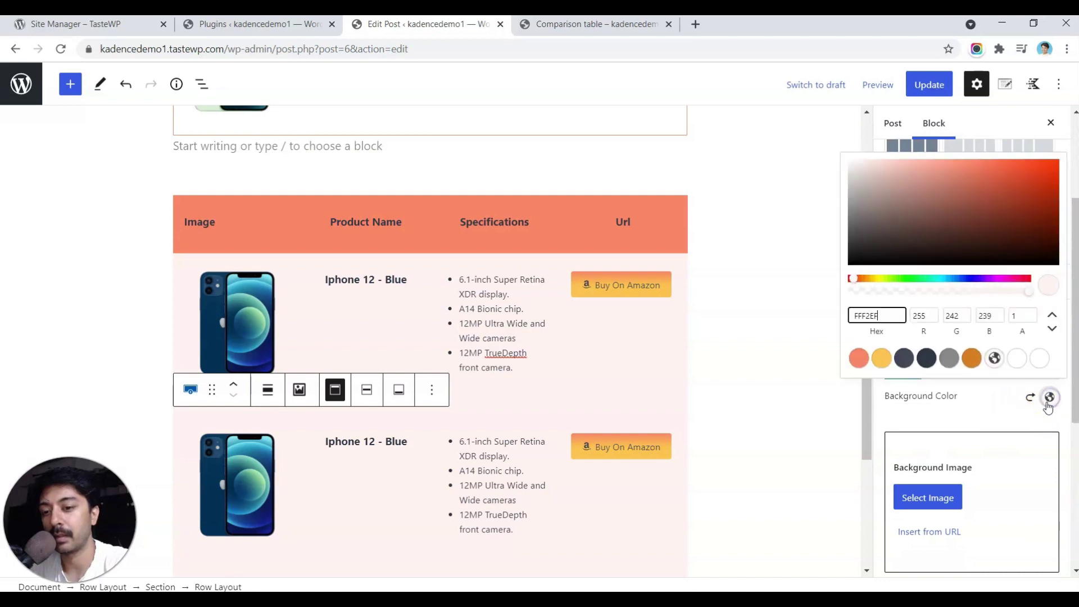
click(1040, 363)
scroll(626, 393, down, 1)
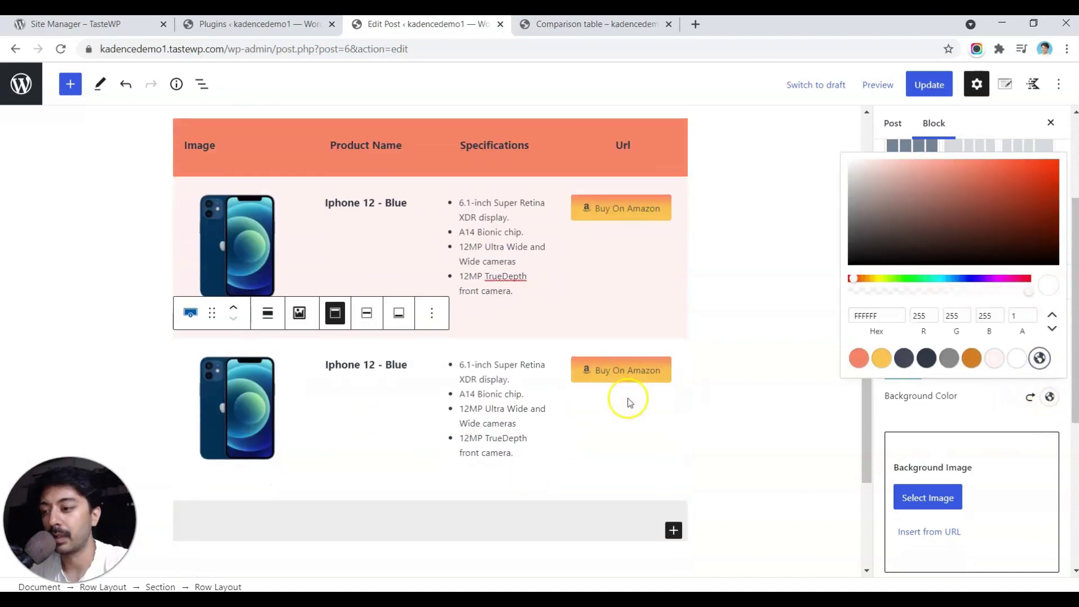
Step: Replace the phone image in the duplicated white product row with the green iPhone picture from the media library
scroll(487, 319, down, 3)
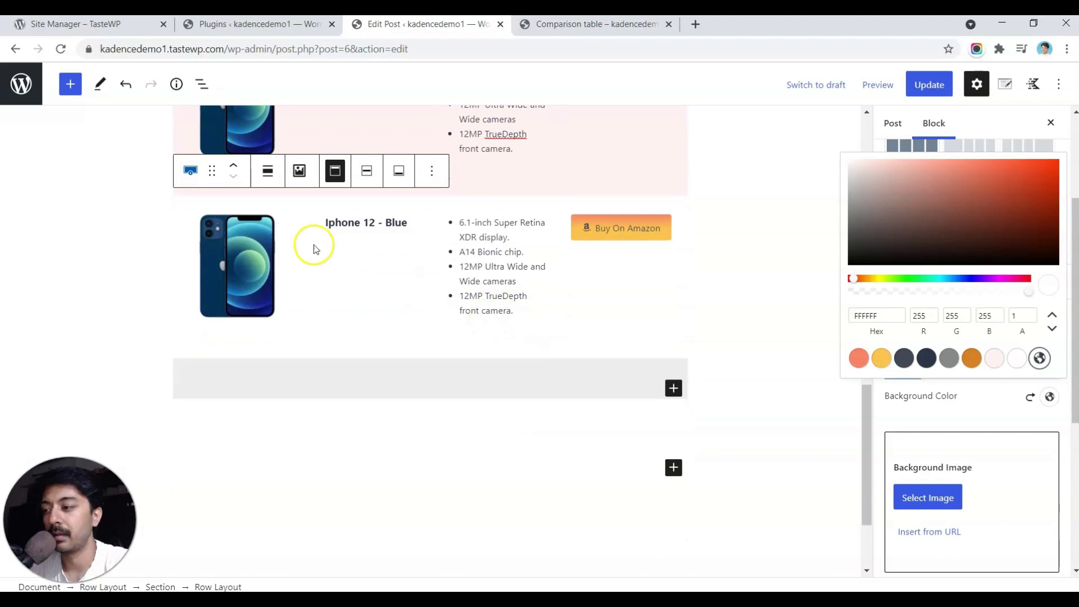
click(258, 241)
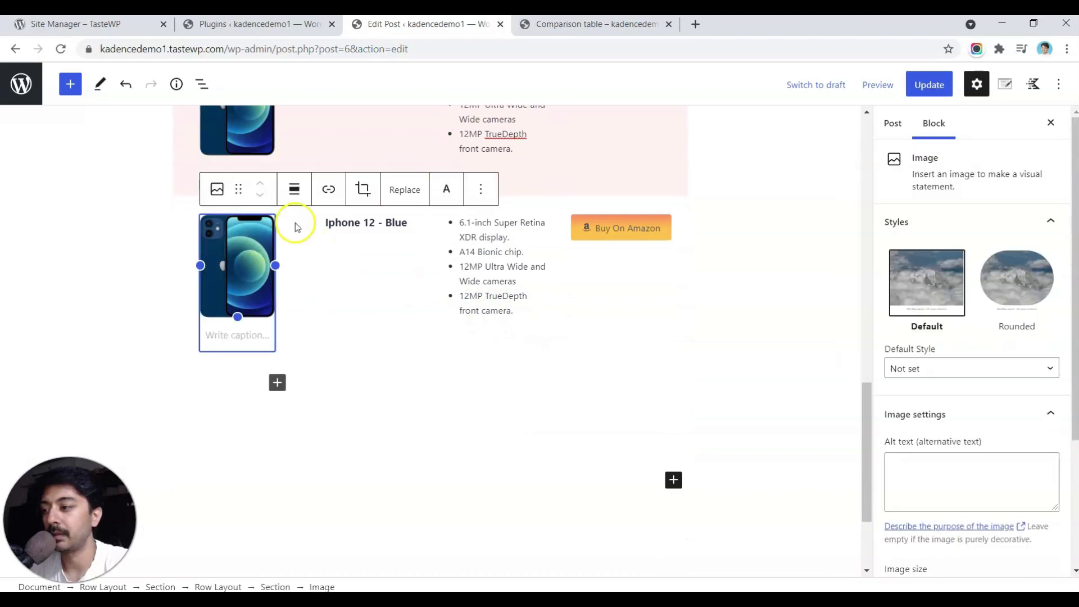
click(405, 189)
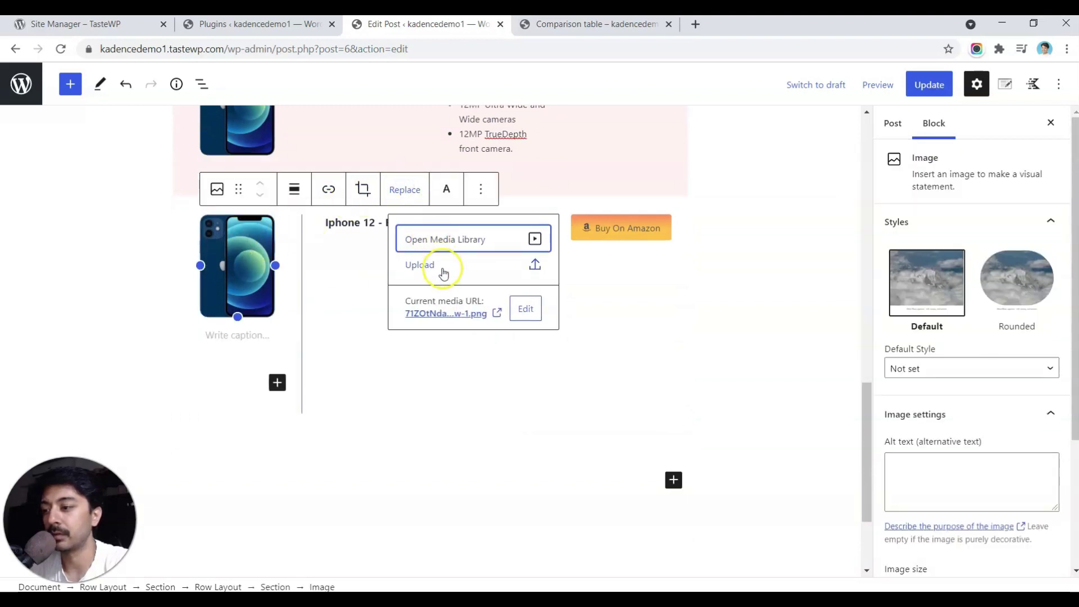
click(444, 241)
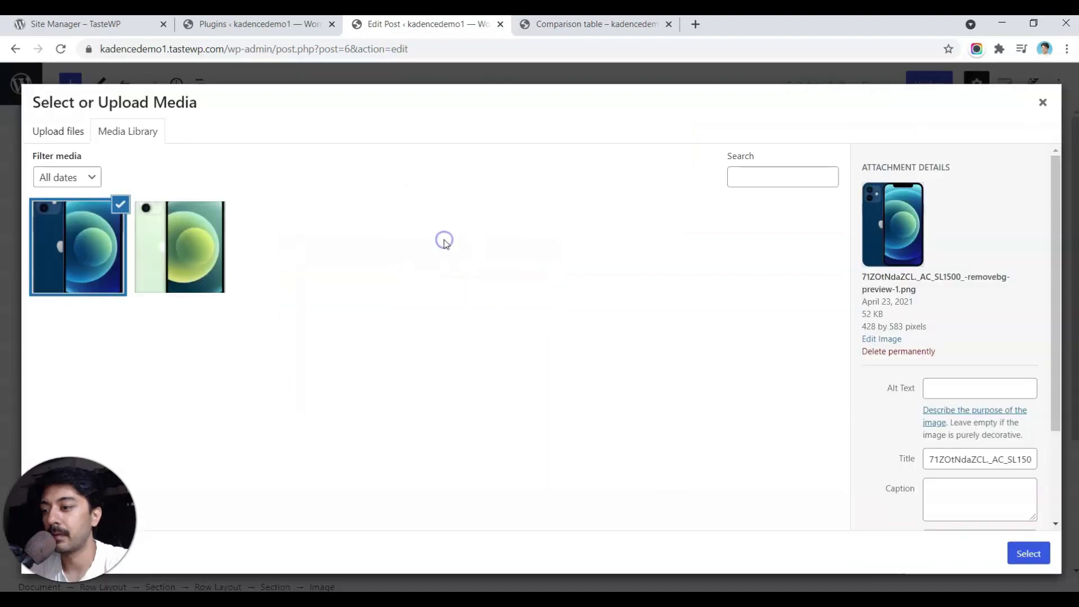
click(203, 245)
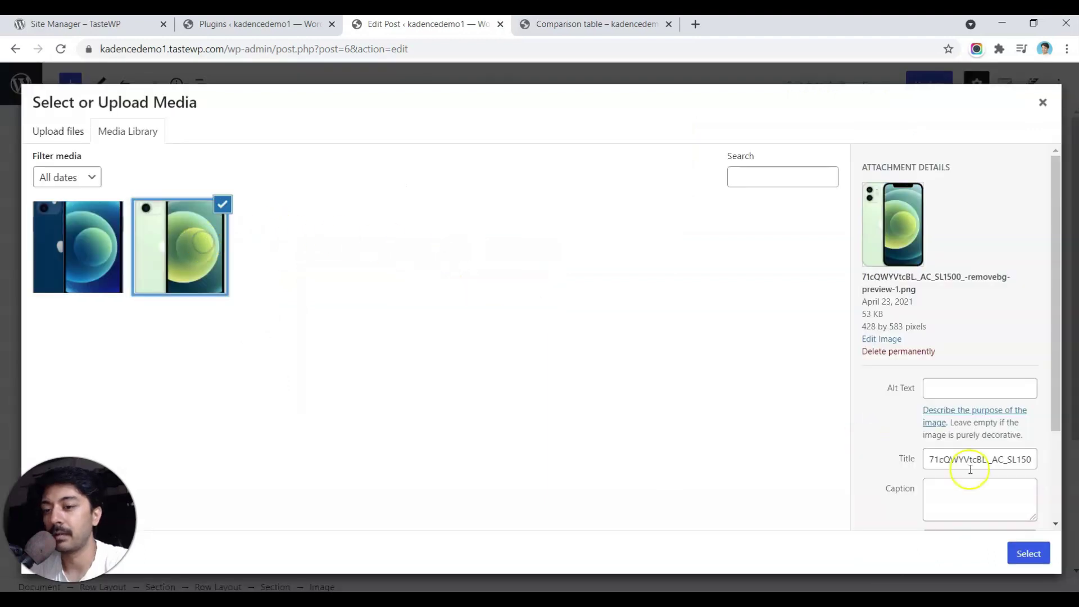
click(1028, 553)
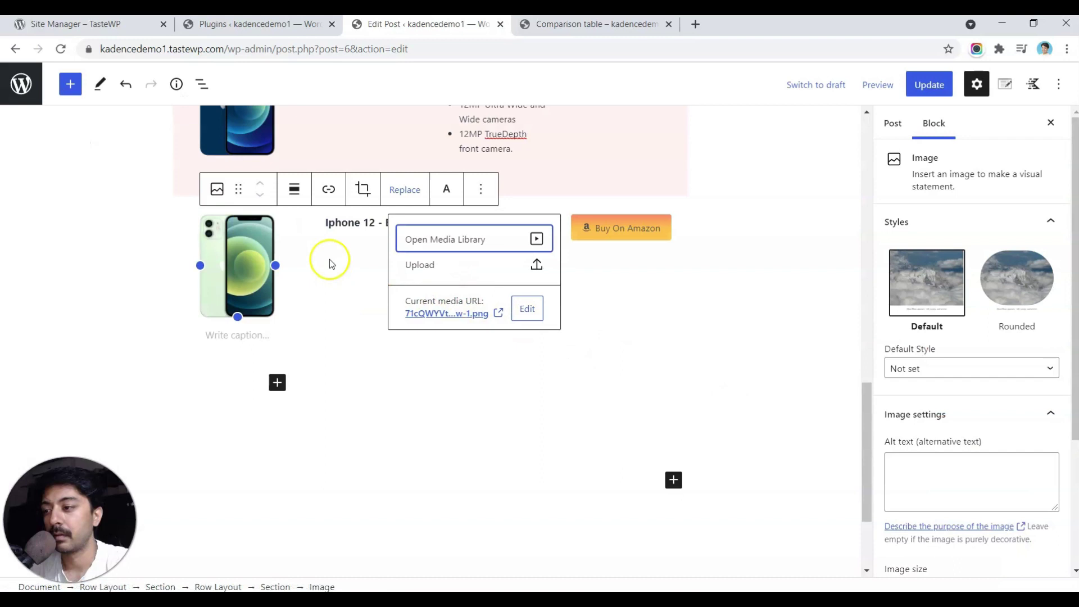
Step: Change the product name in the white row to "Iphone 12 - Green"
double_click(389, 224)
text(Green)
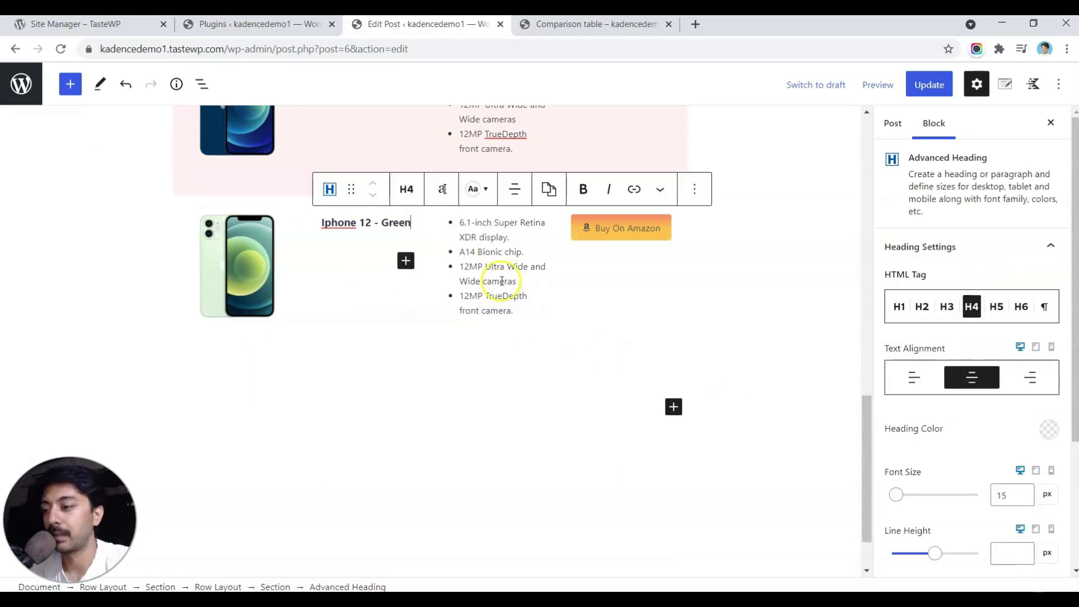
click(491, 268)
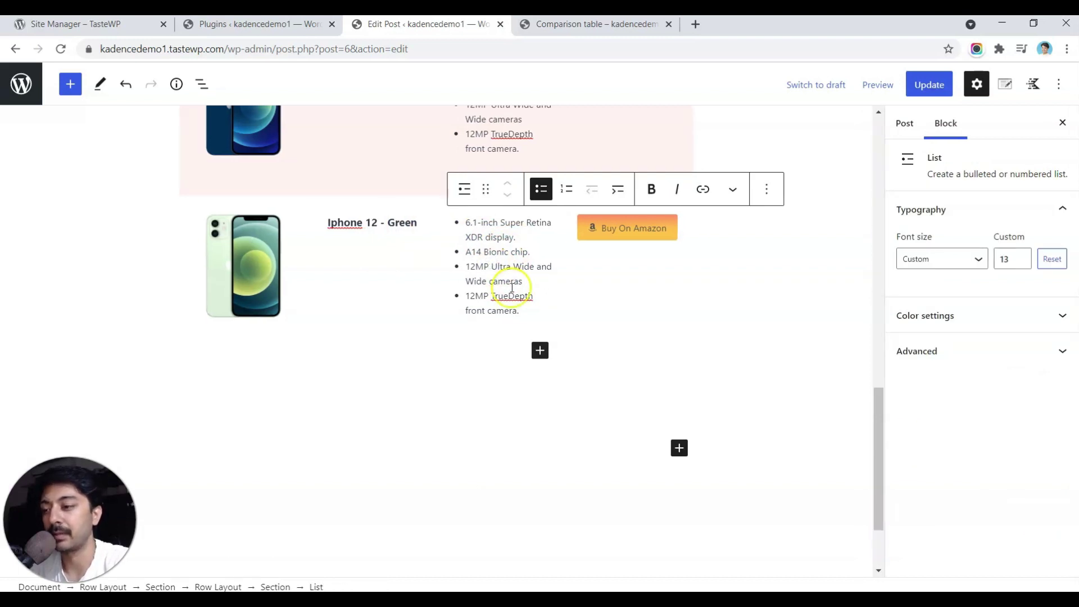
click(742, 301)
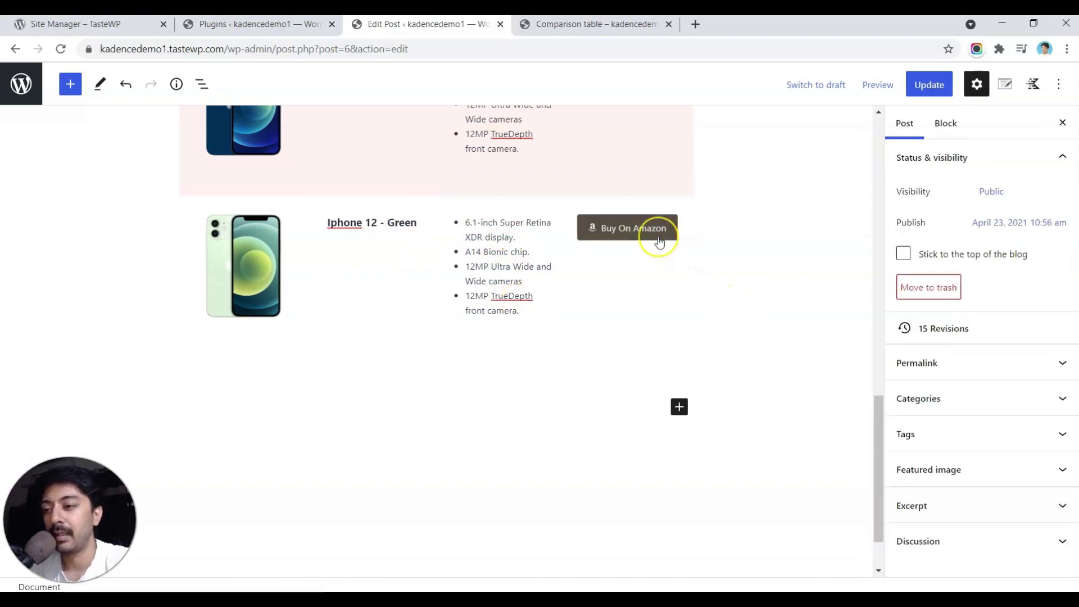
Step: Enter "awdawd" as the link of the green product's Buy On Amazon button and check its link target options
scroll(659, 242, up, 1)
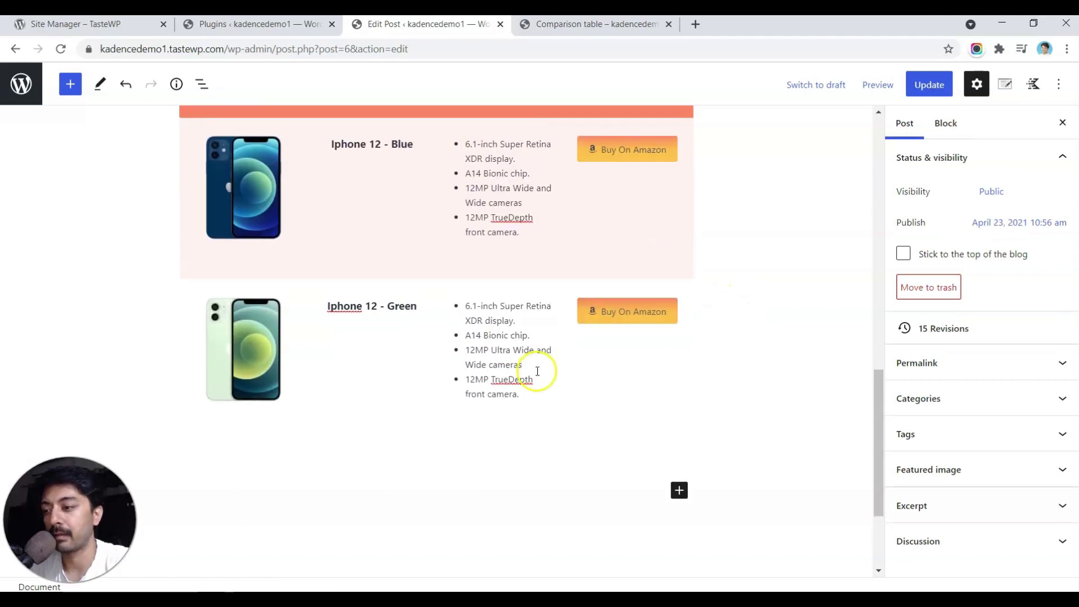
click(644, 321)
click(645, 317)
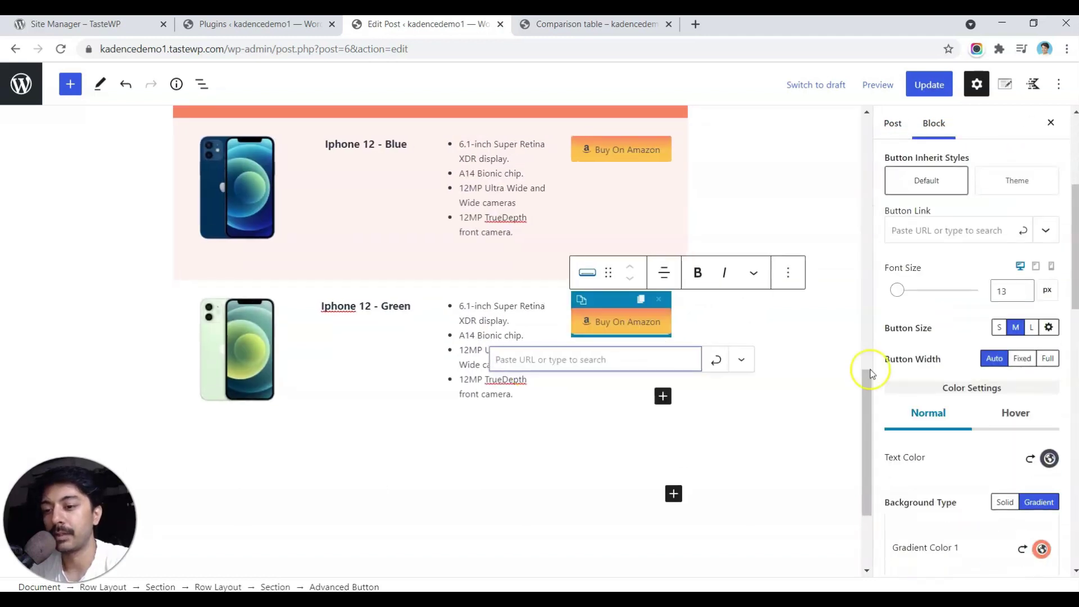
scroll(1022, 370, down, 13)
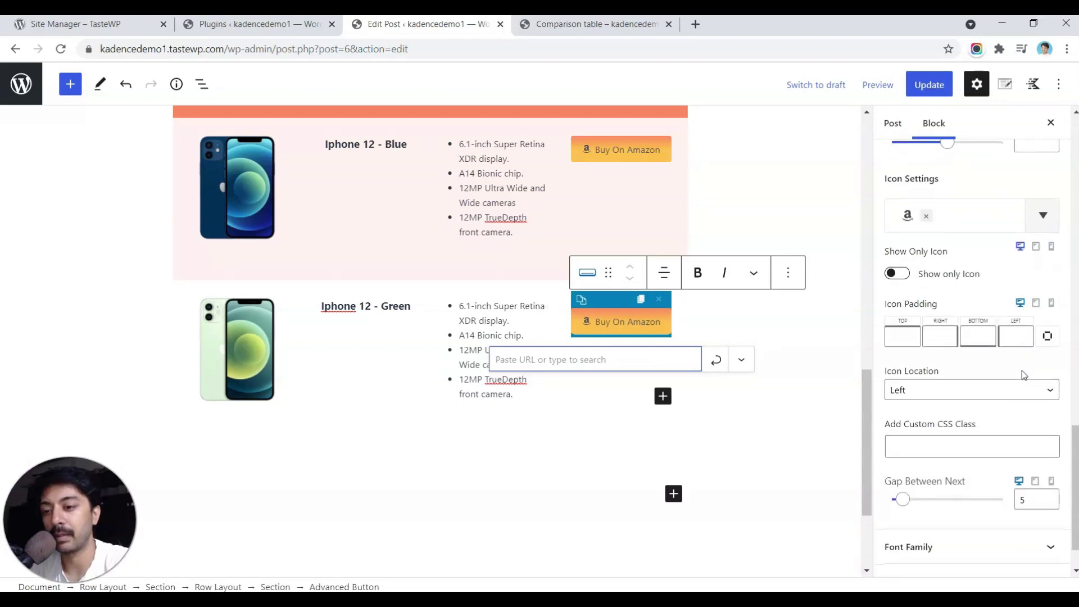
scroll(977, 326, up, 15)
click(935, 283)
click(931, 291)
text(awdawd)
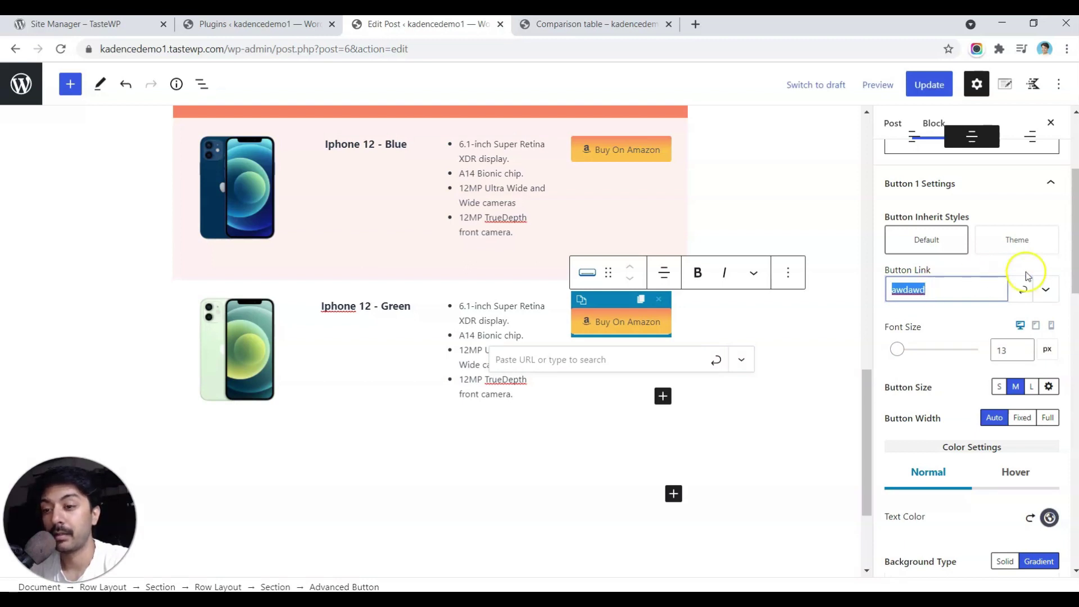
click(1043, 289)
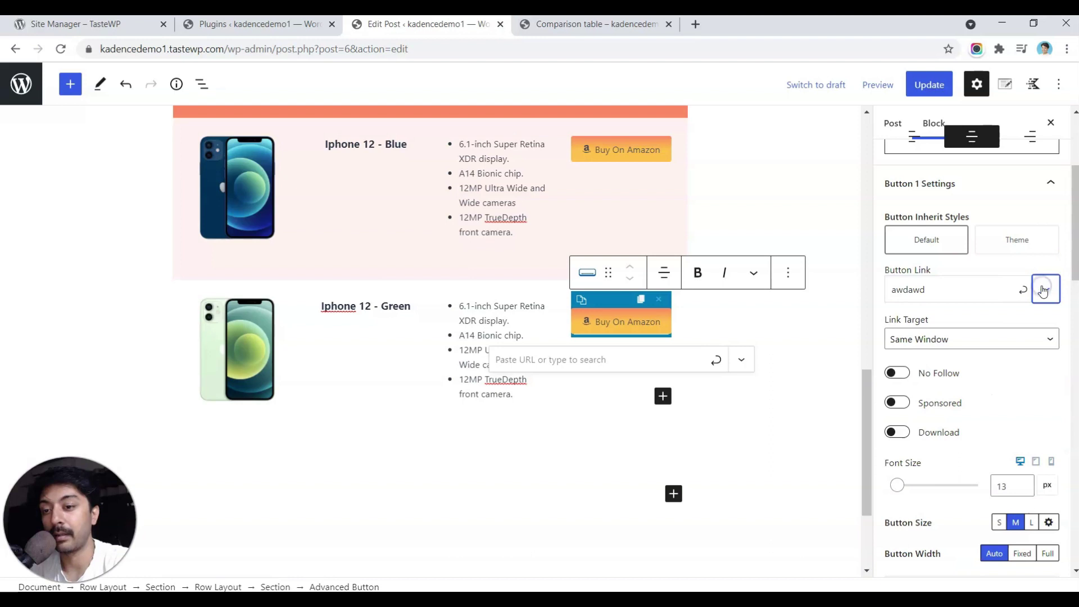
click(1042, 290)
click(802, 302)
click(809, 319)
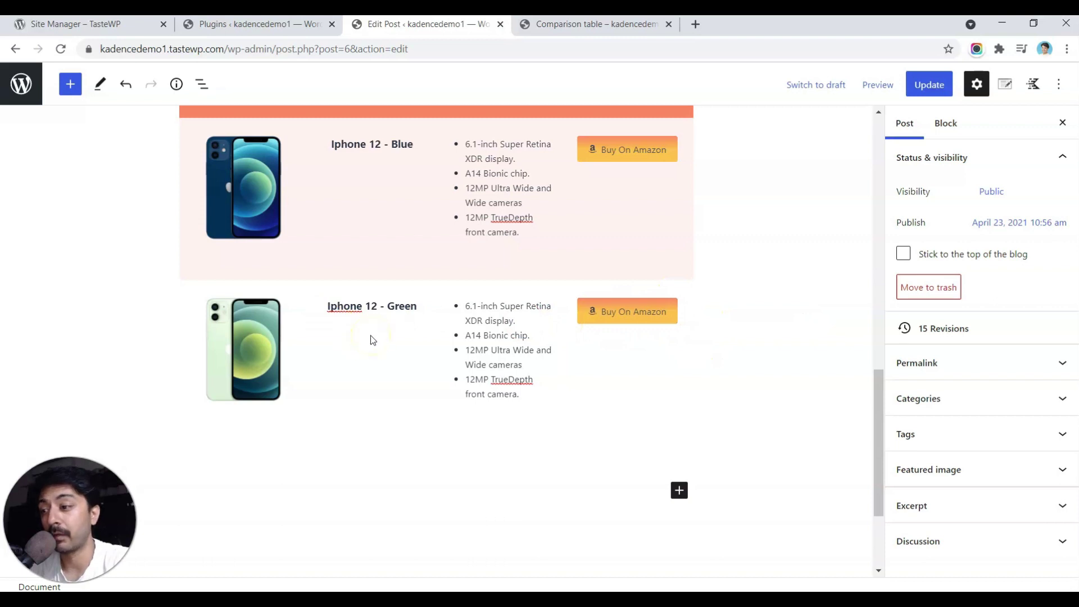
Step: Duplicate the pink "Iphone 12 - Blue" Row Layout and move the copy below the "Iphone 12 - Green" row
click(542, 215)
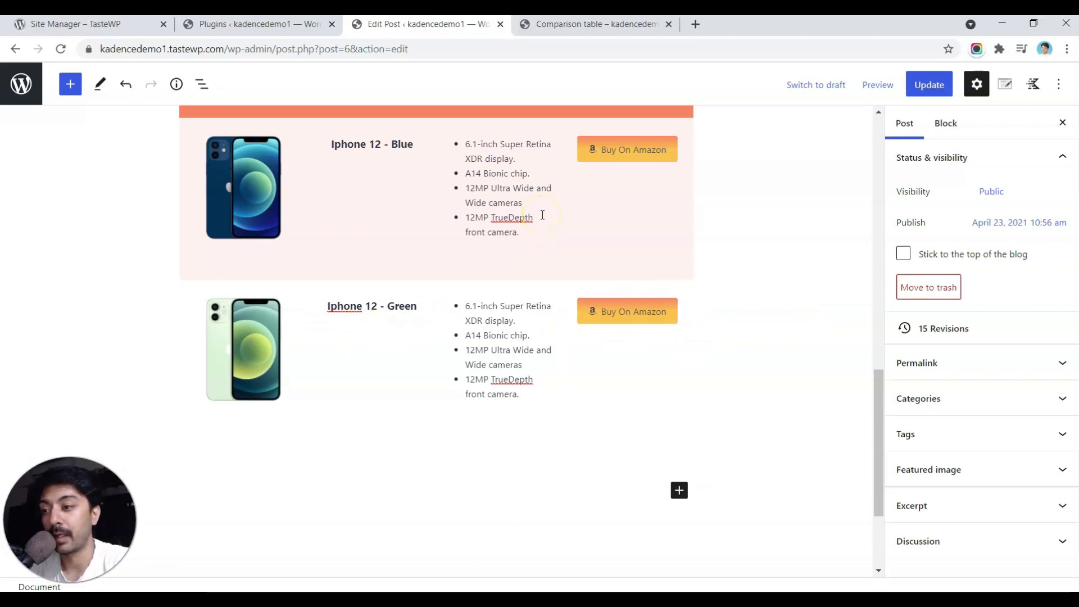
click(482, 182)
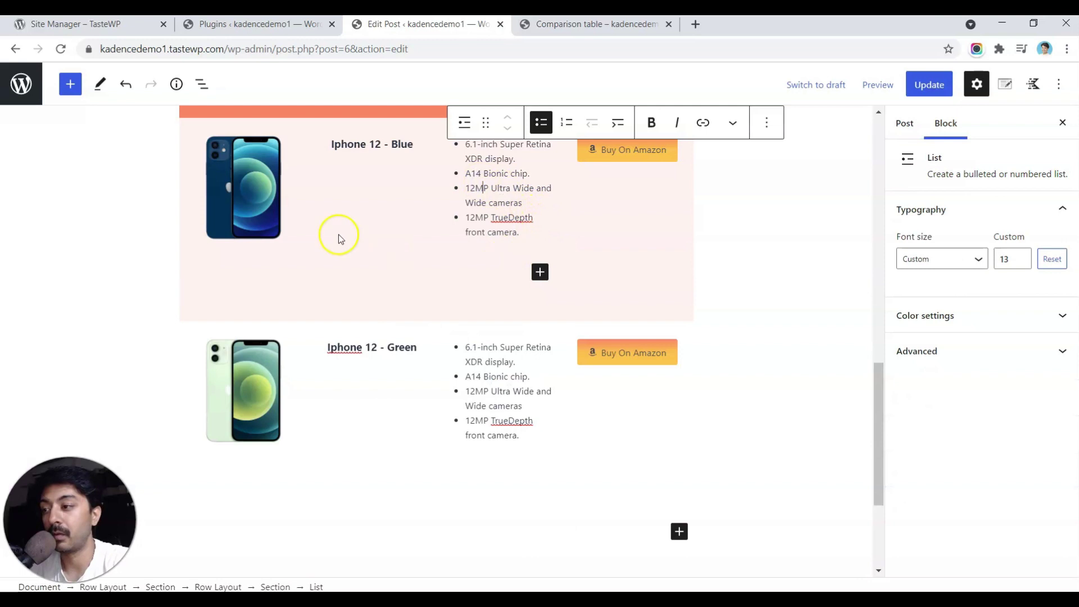
click(223, 585)
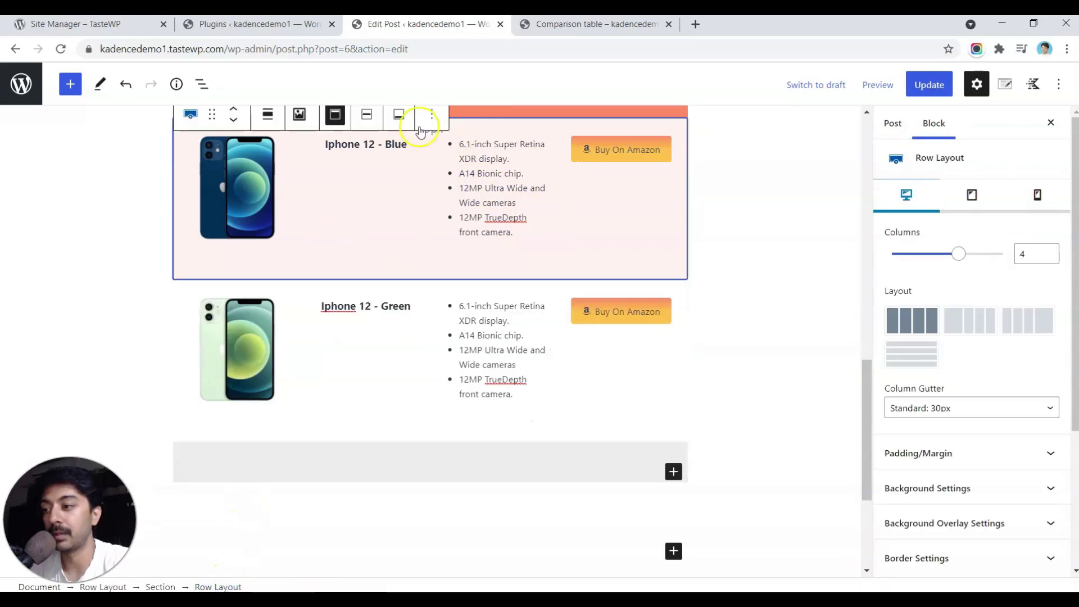
click(431, 114)
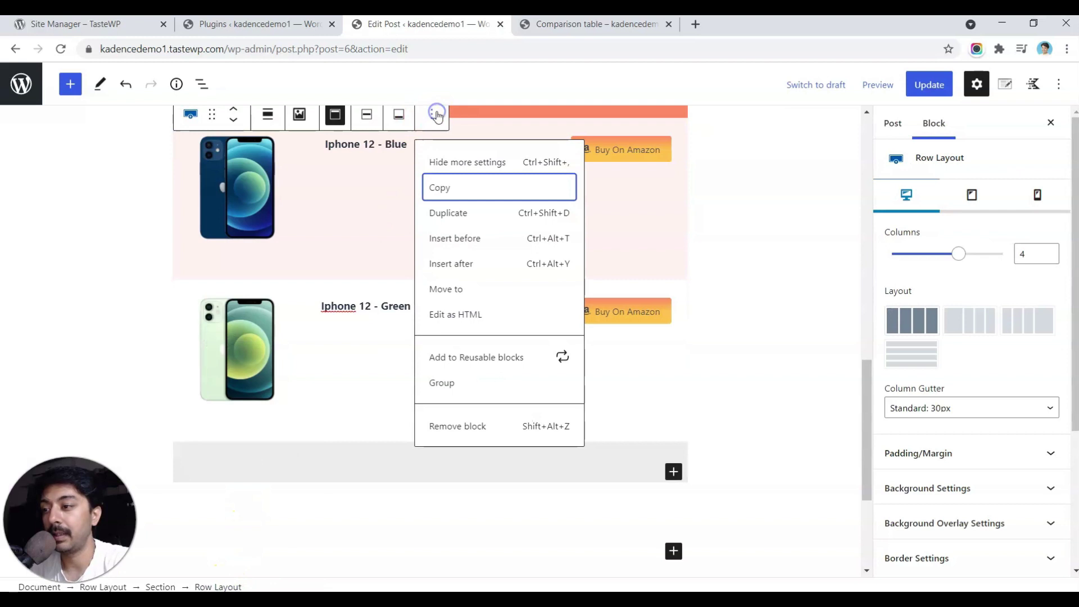
click(445, 211)
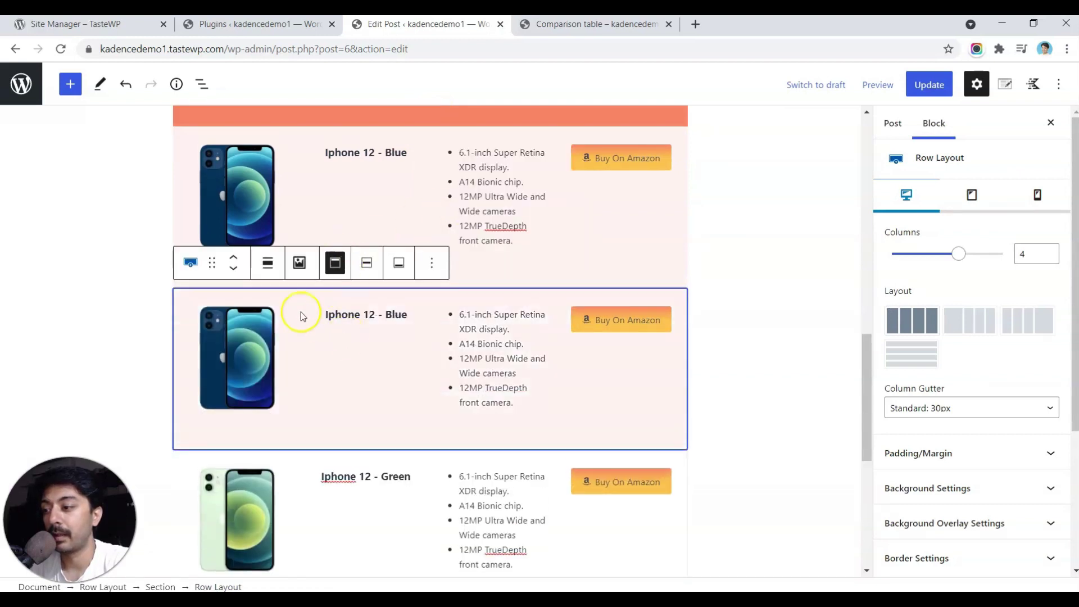
click(233, 271)
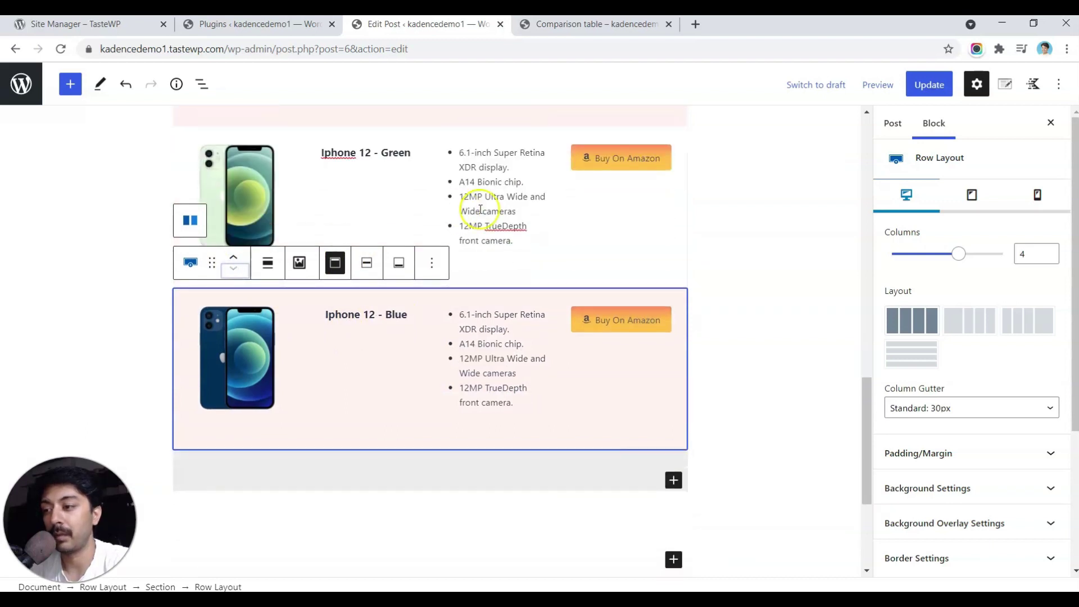
click(716, 298)
scroll(715, 300, up, 5)
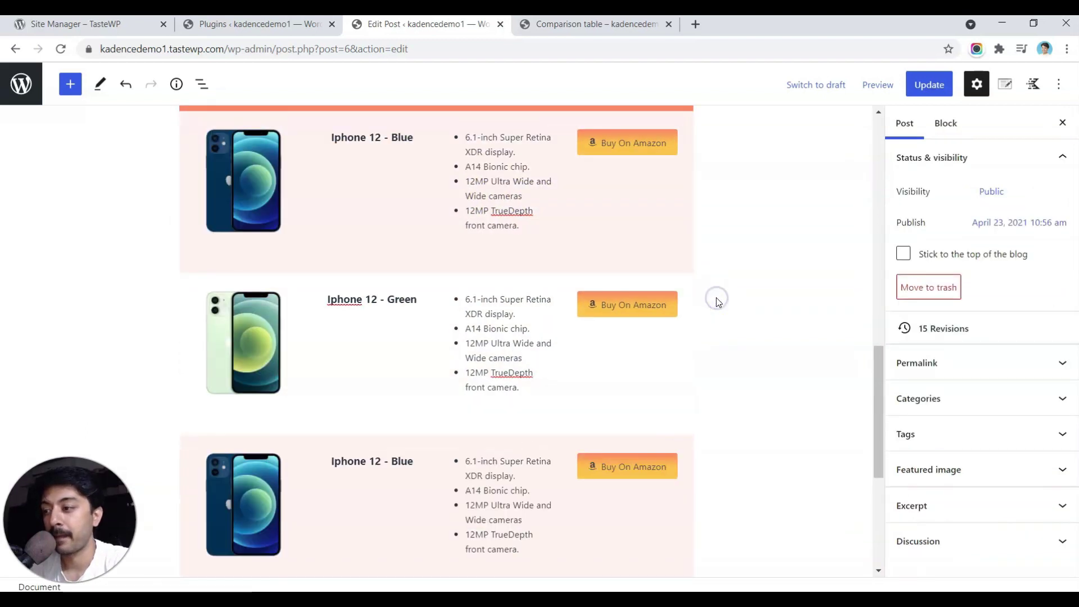
Step: Duplicate the white "Iphone 12 - Green" Row Layout and move the copy below the second blue product row
scroll(500, 320, down, 4)
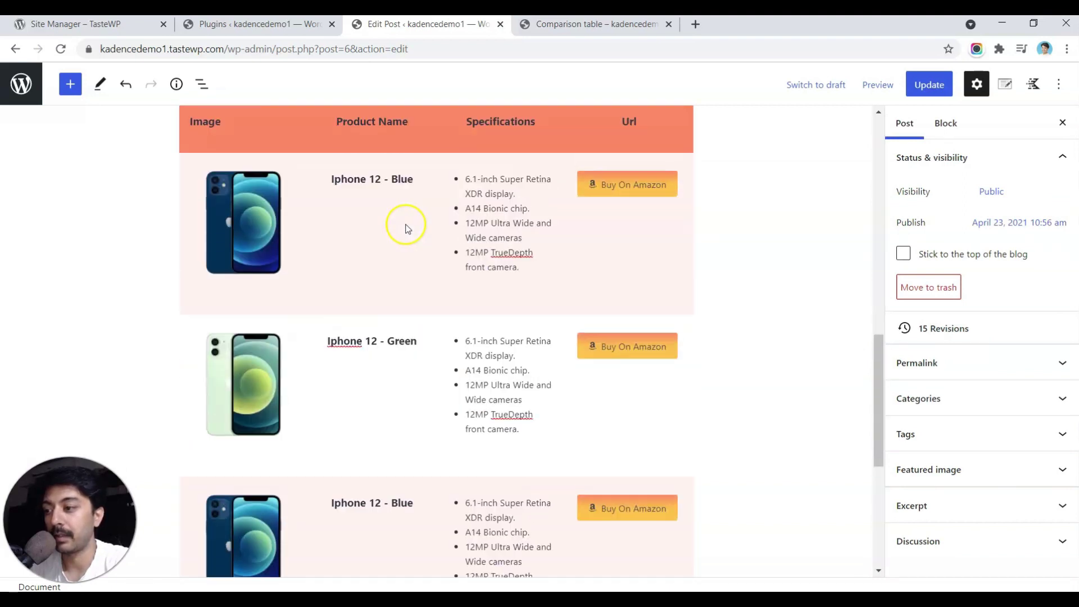
click(401, 351)
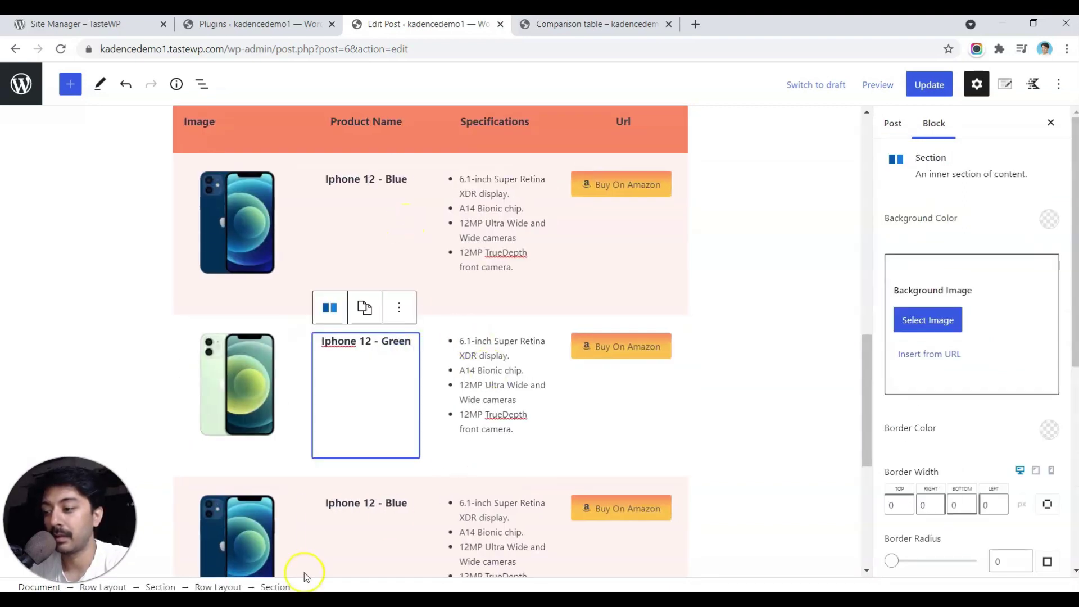
click(219, 587)
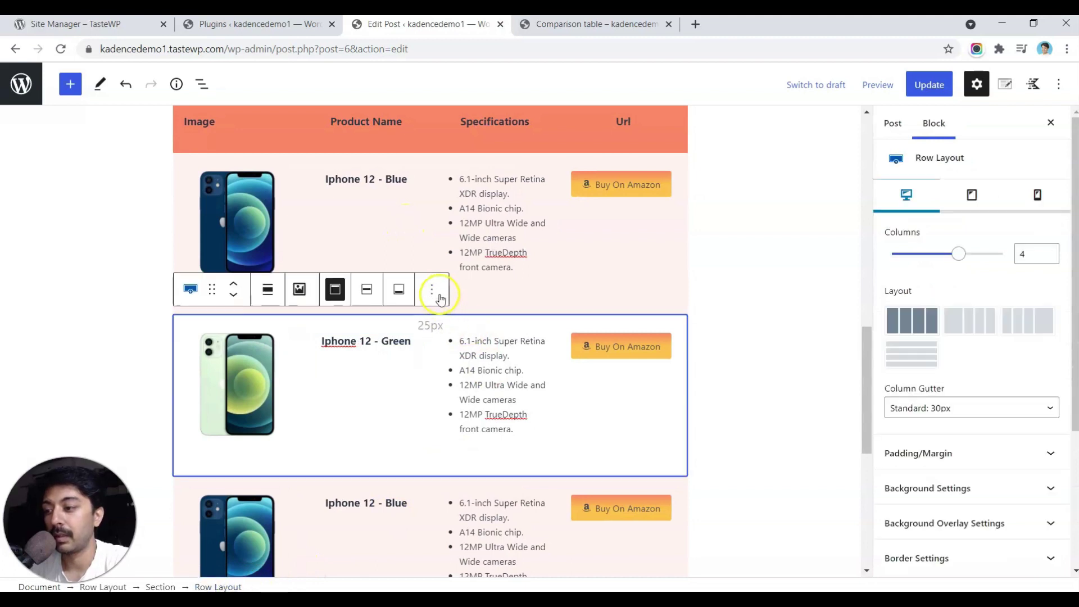
click(439, 293)
click(446, 386)
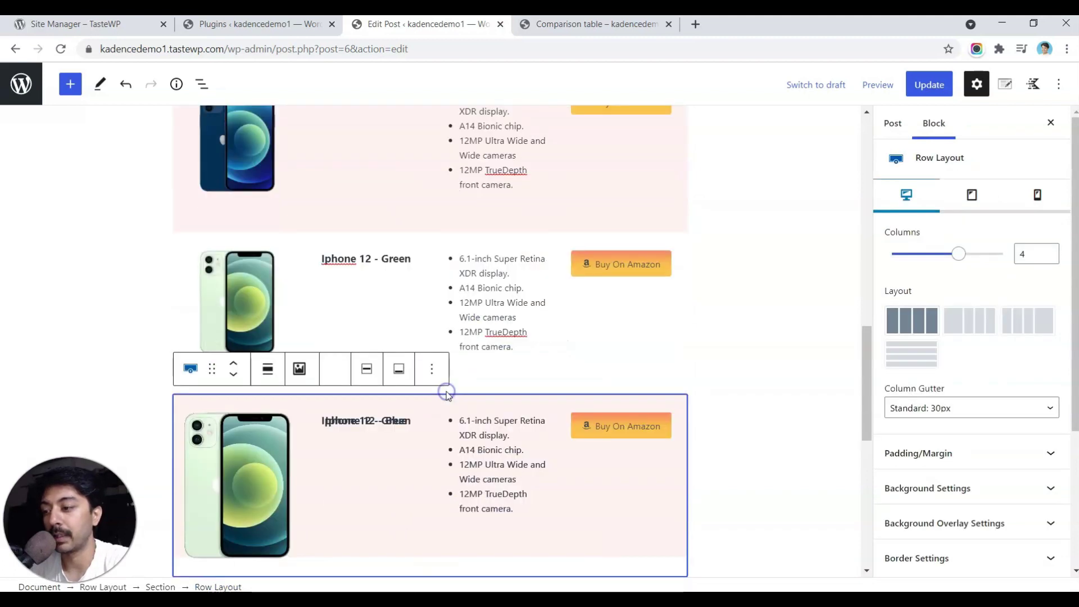
scroll(396, 410, down, 2)
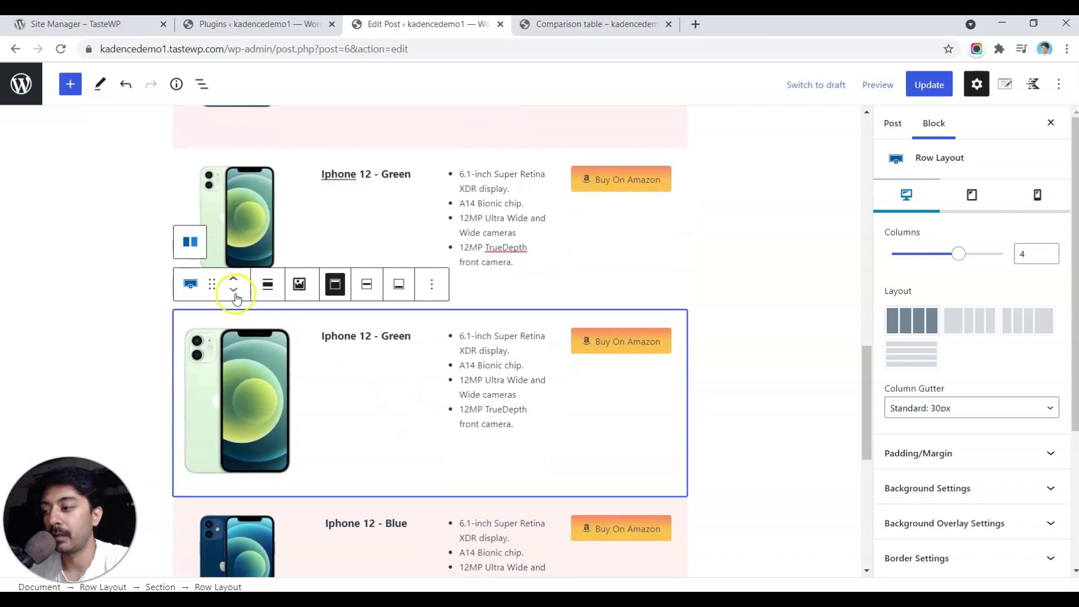
click(234, 291)
click(727, 340)
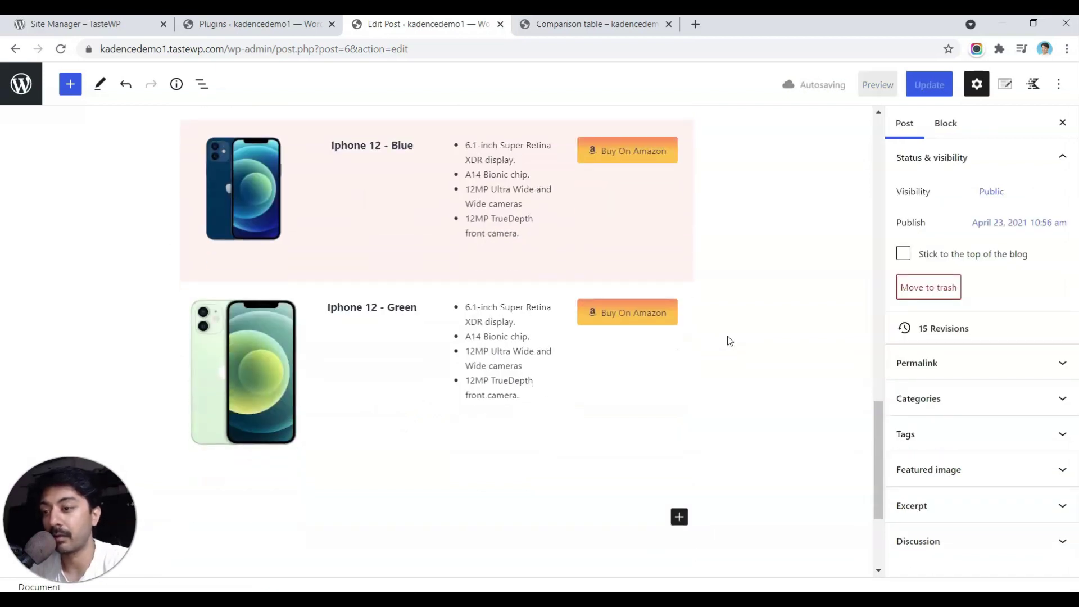
Step: Select the outer one-column Row Layout around the new table and set its padding to 0 px on all four sides
scroll(502, 301, up, 5)
click(485, 303)
click(391, 273)
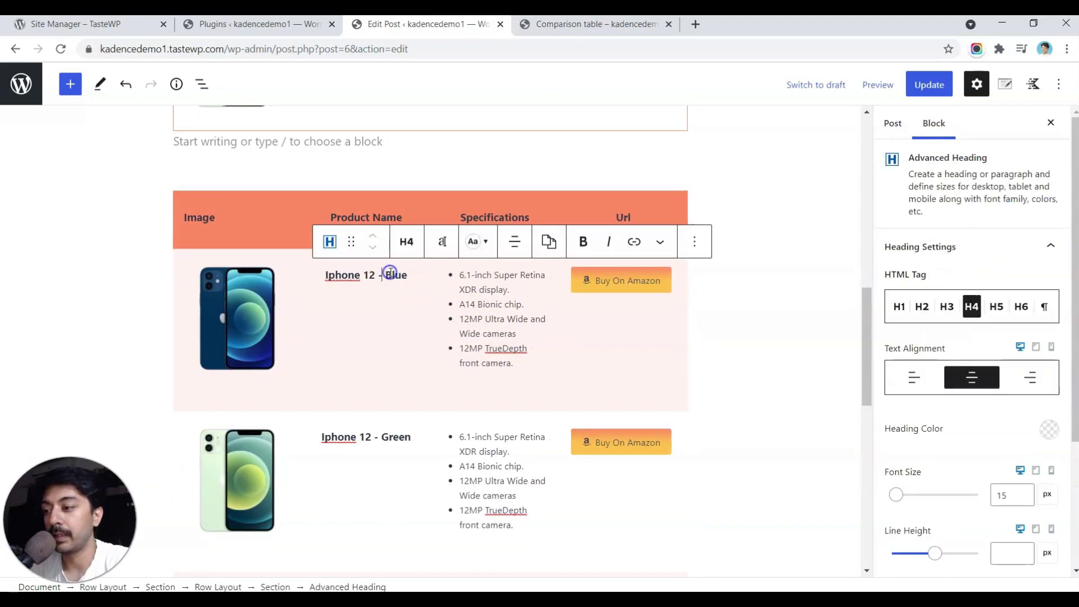
click(109, 586)
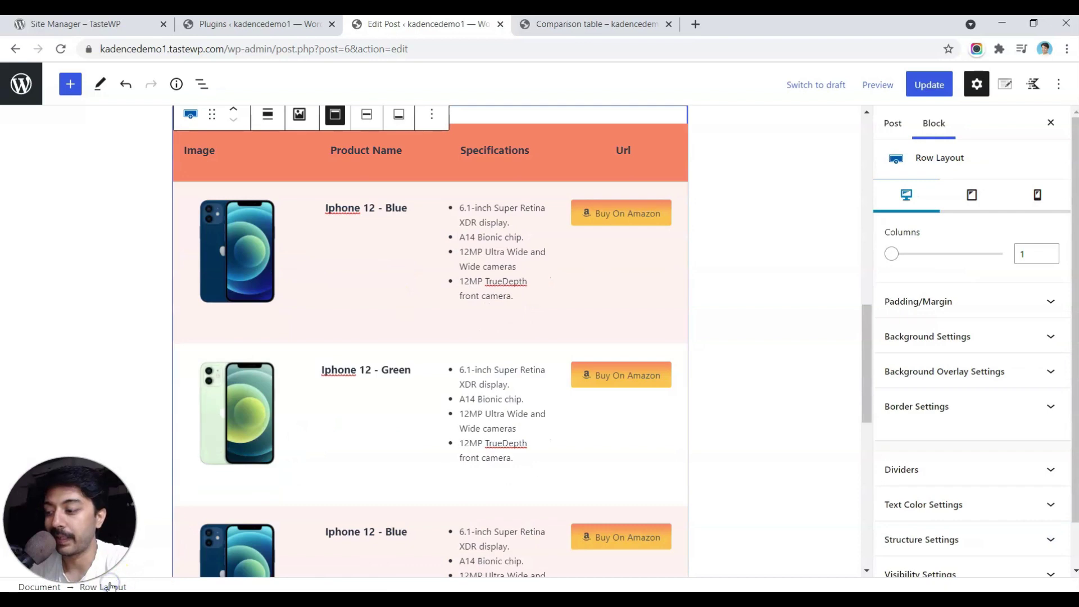
scroll(390, 487, down, 1)
scroll(391, 490, up, 4)
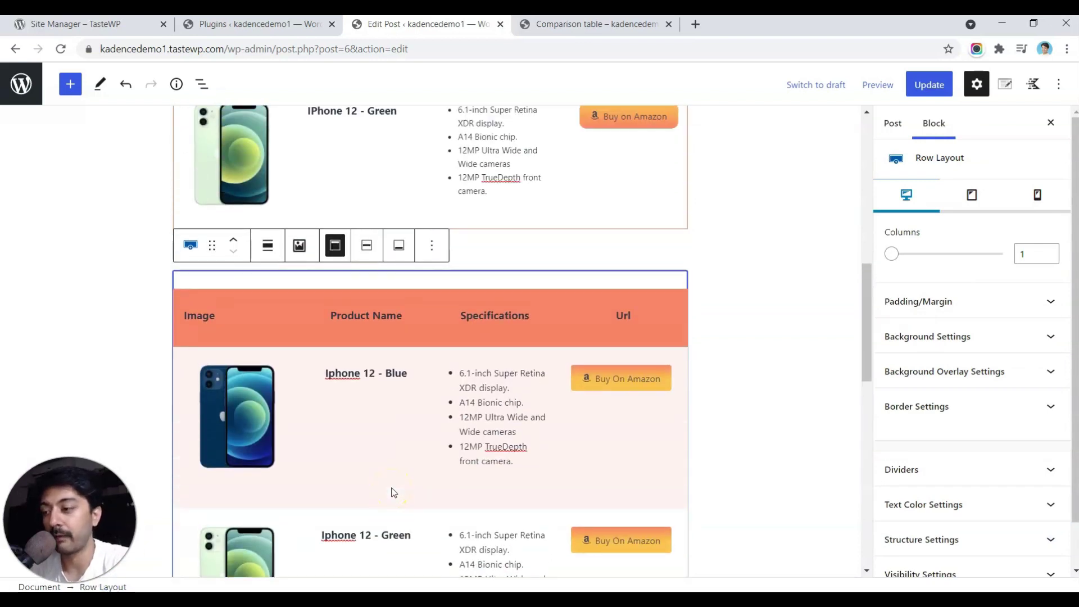
click(936, 307)
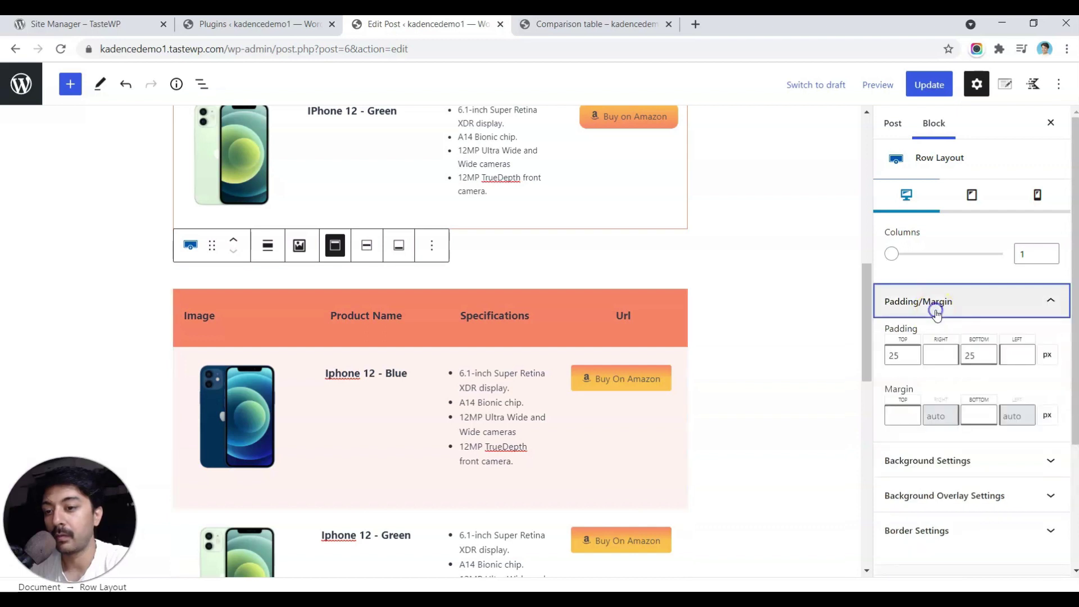
click(906, 356)
text(0)
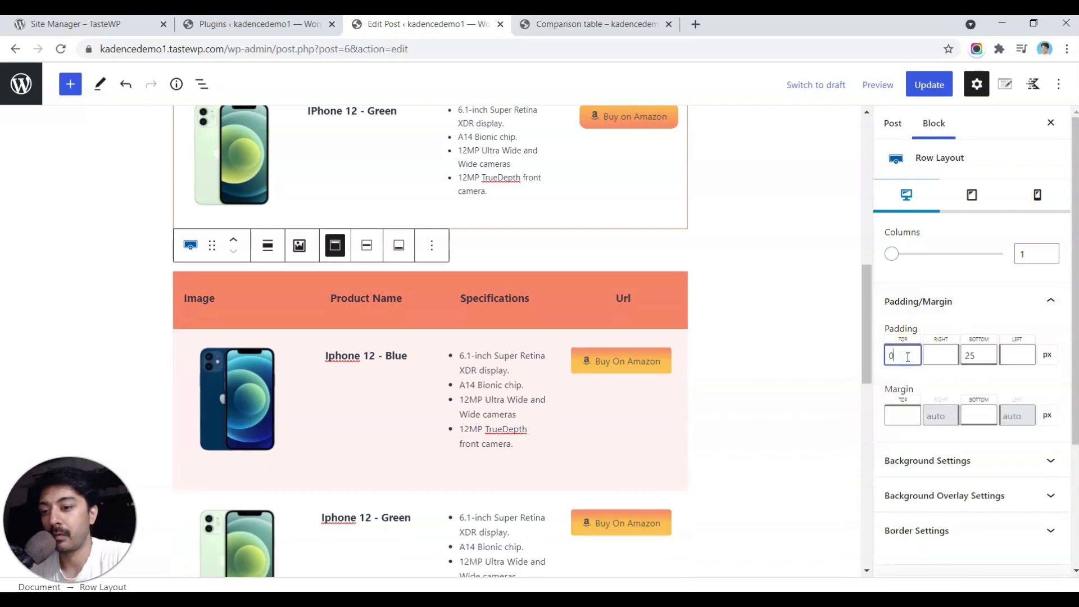
key(Tab)
key(Tab)
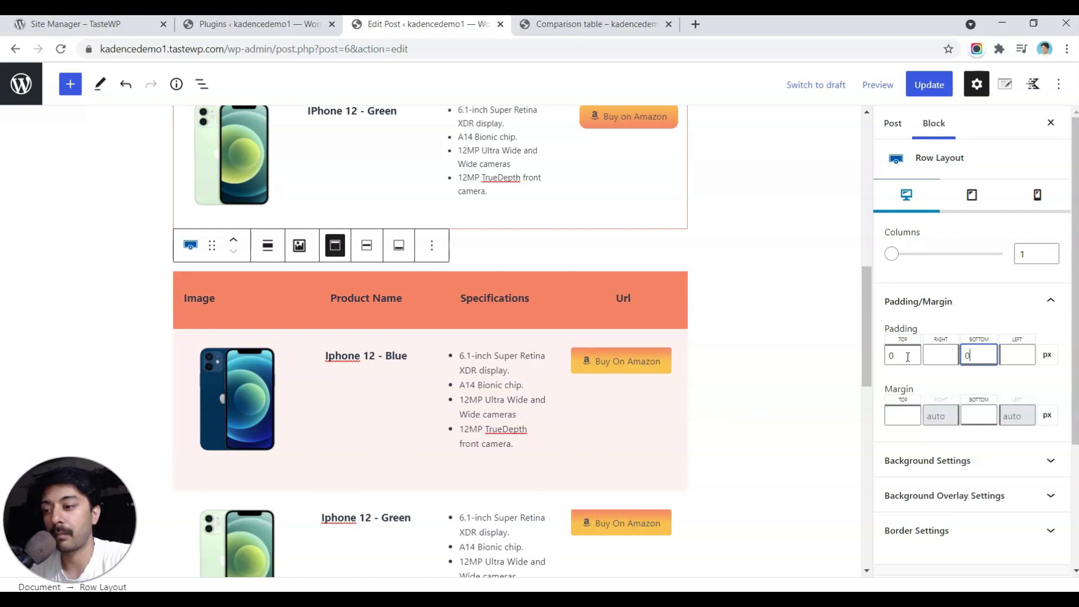
click(937, 352)
text(0)
key(Tab)
key(Tab)
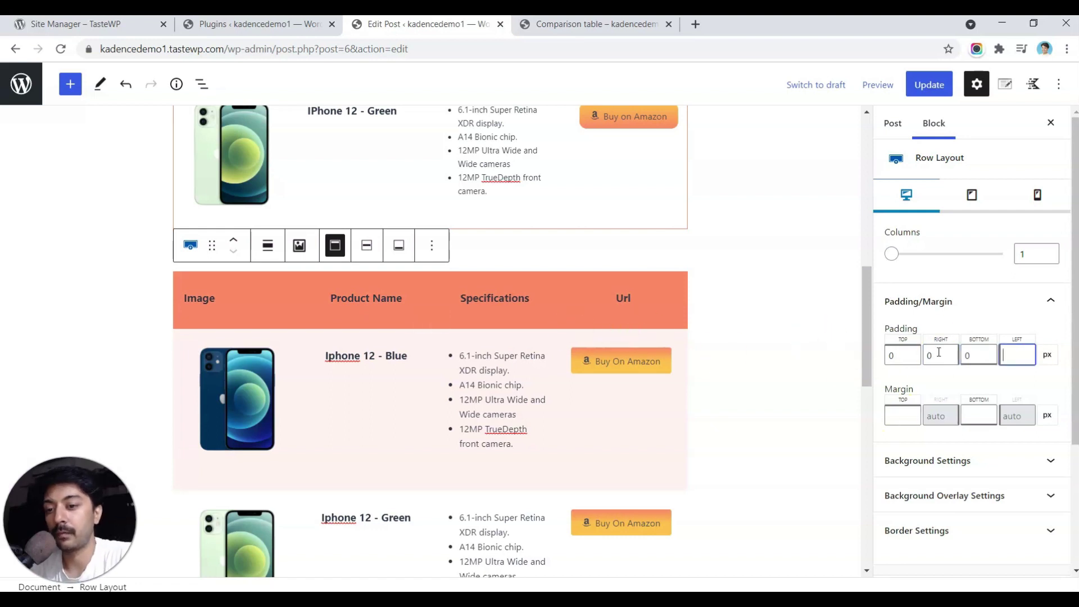
click(898, 351)
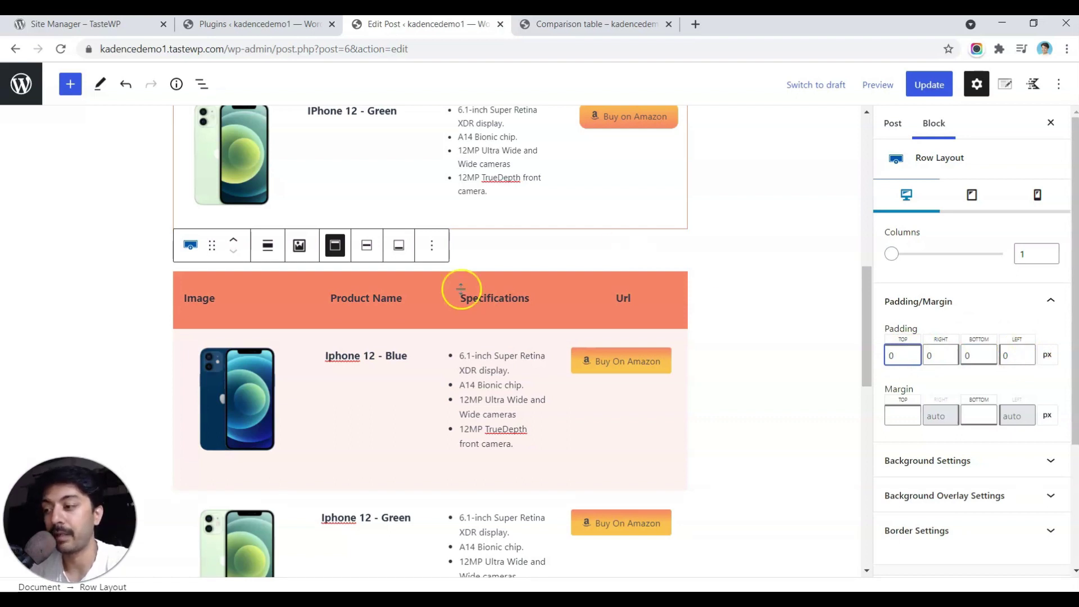
Step: Give the outer Row Layout a border in the coral theme colour FF8264 with a uniform width of 1
scroll(427, 286, down, 5)
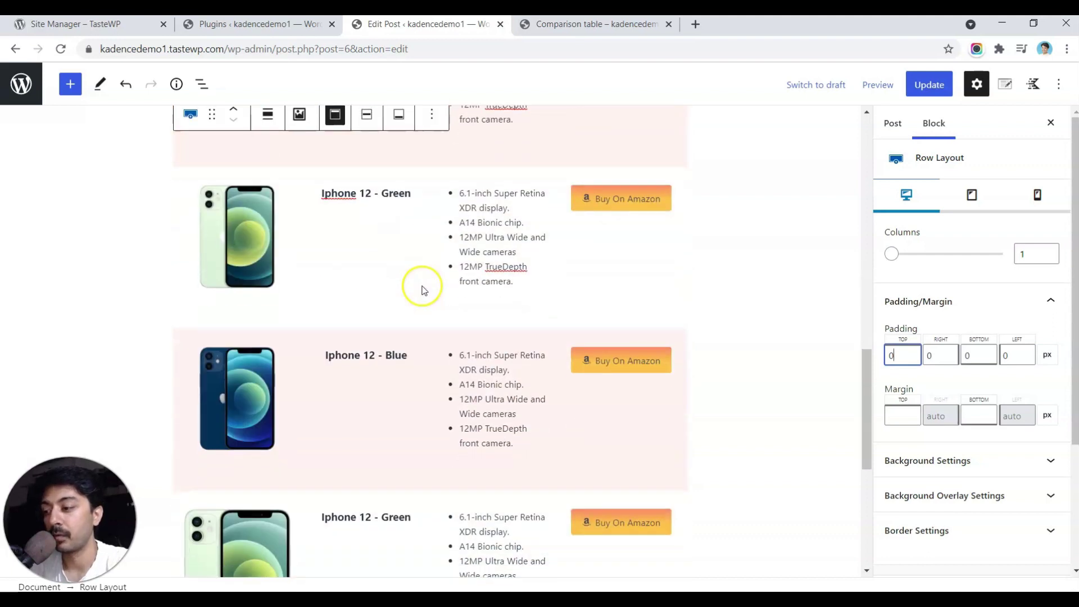
scroll(424, 353, down, 4)
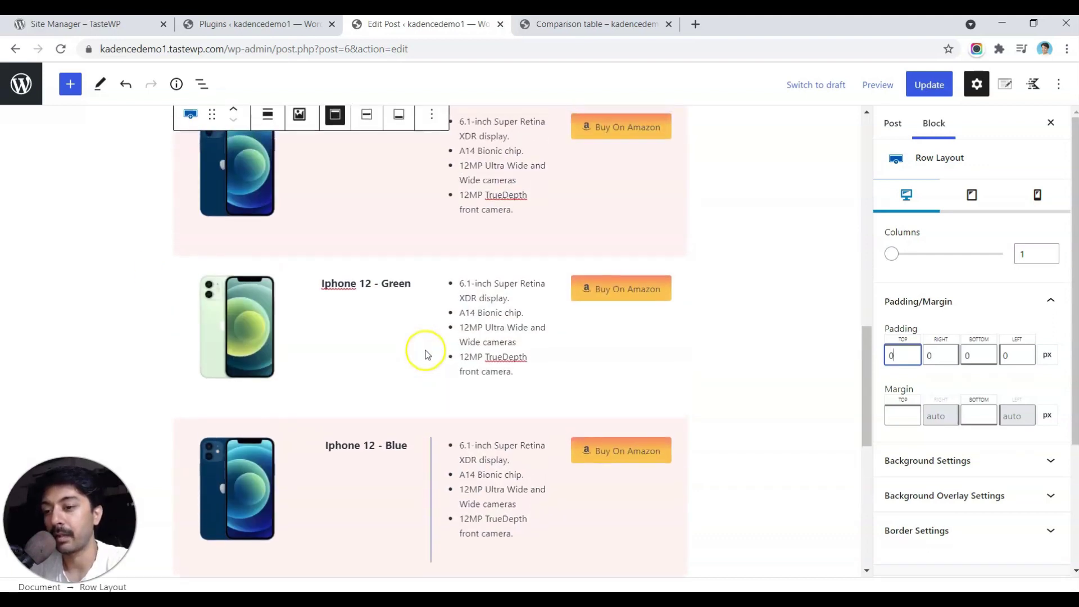
scroll(426, 354, up, 4)
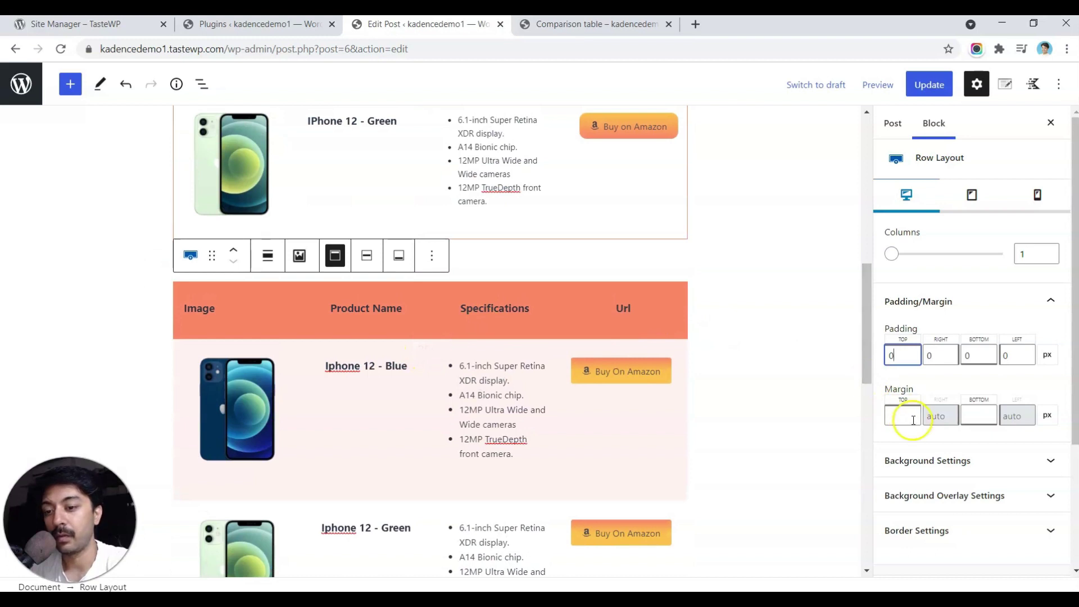
scroll(912, 422, down, 1)
click(908, 490)
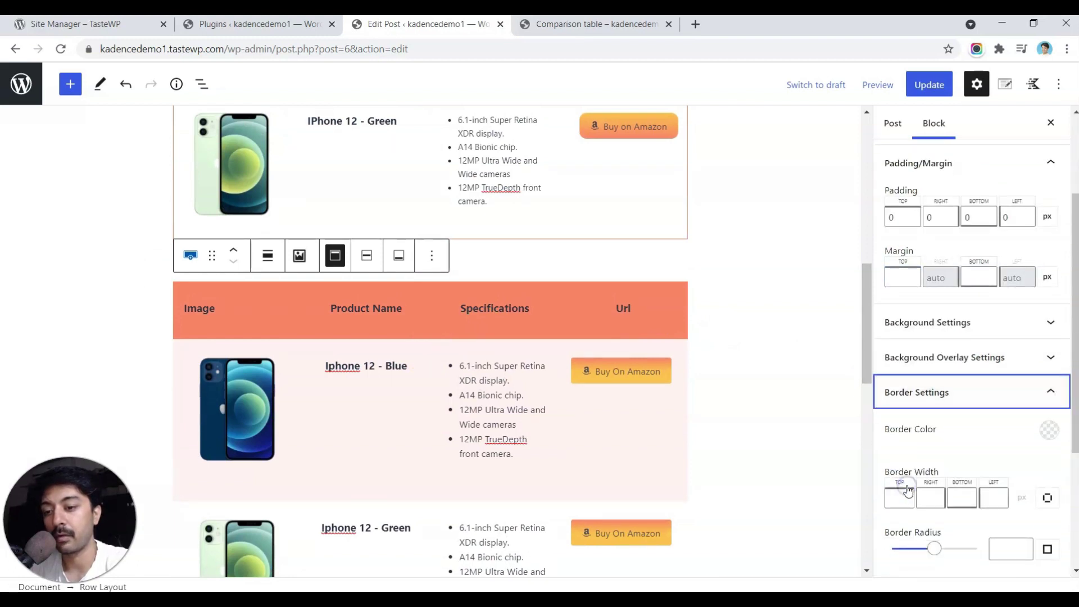
click(1049, 429)
click(858, 335)
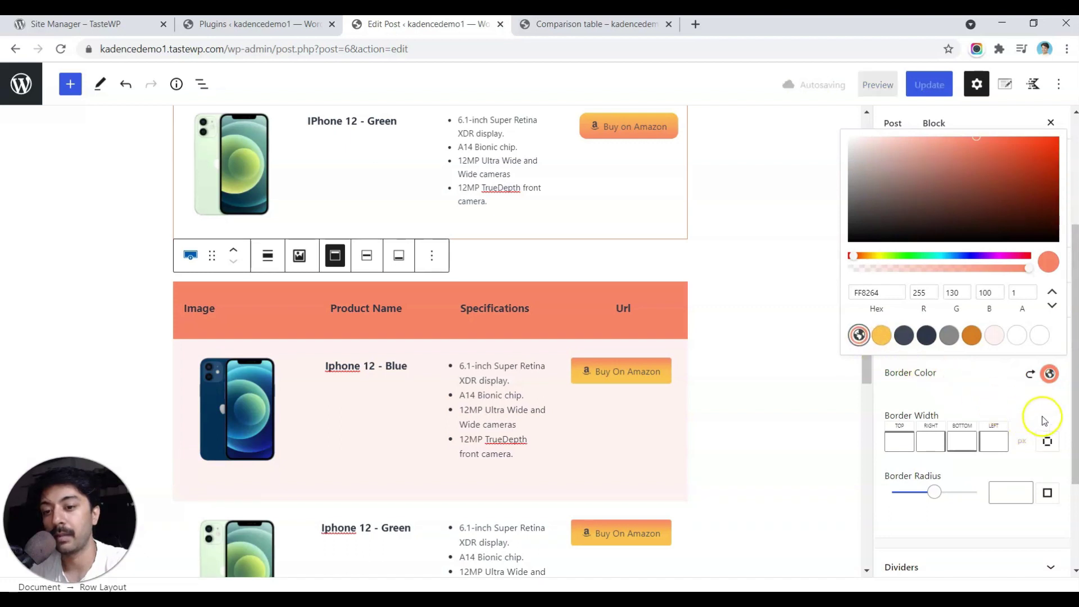
click(1048, 441)
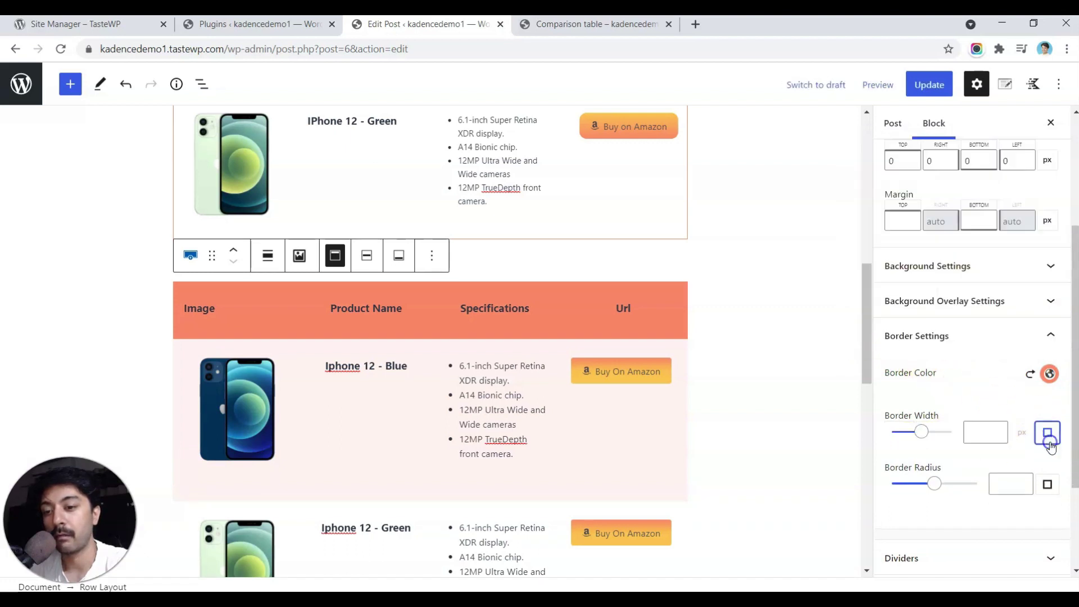
click(982, 433)
text(1)
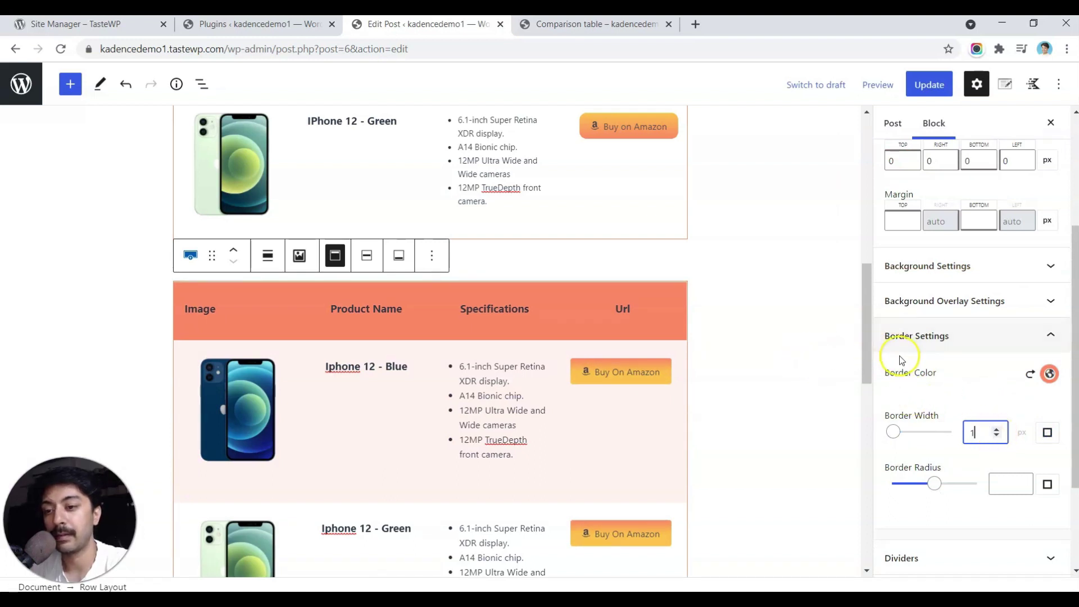
Step: Update the post, reload the published comparison table page and compare the new table with the example table
click(928, 85)
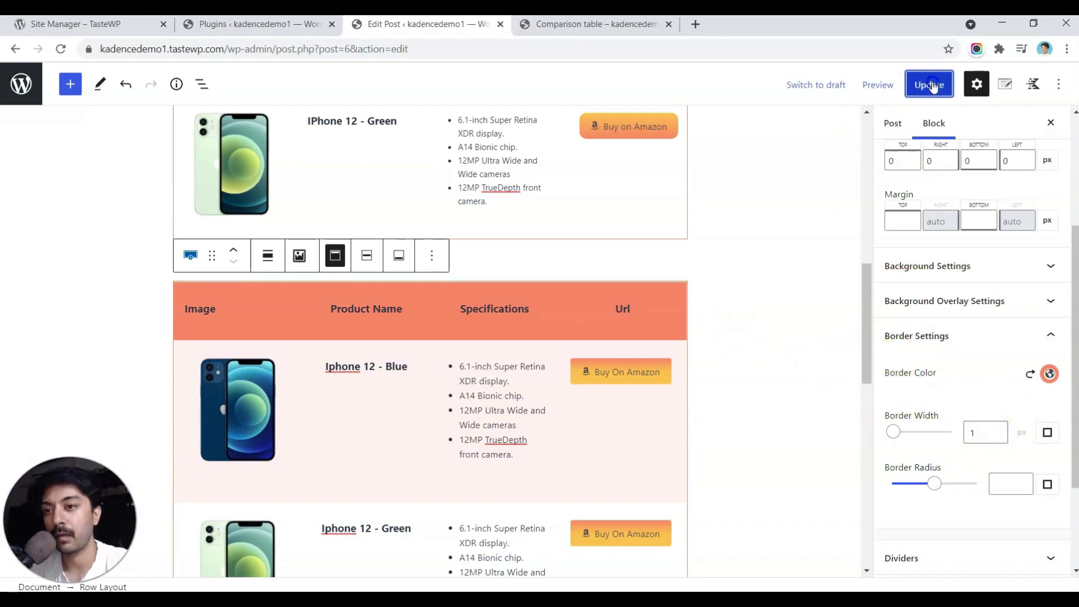
click(587, 25)
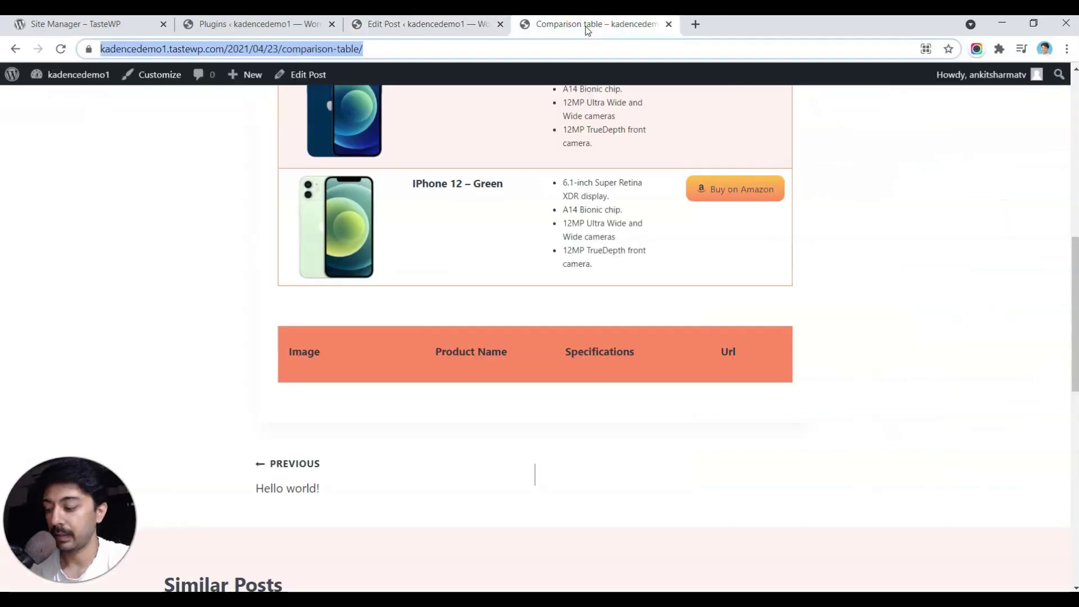
key(F5)
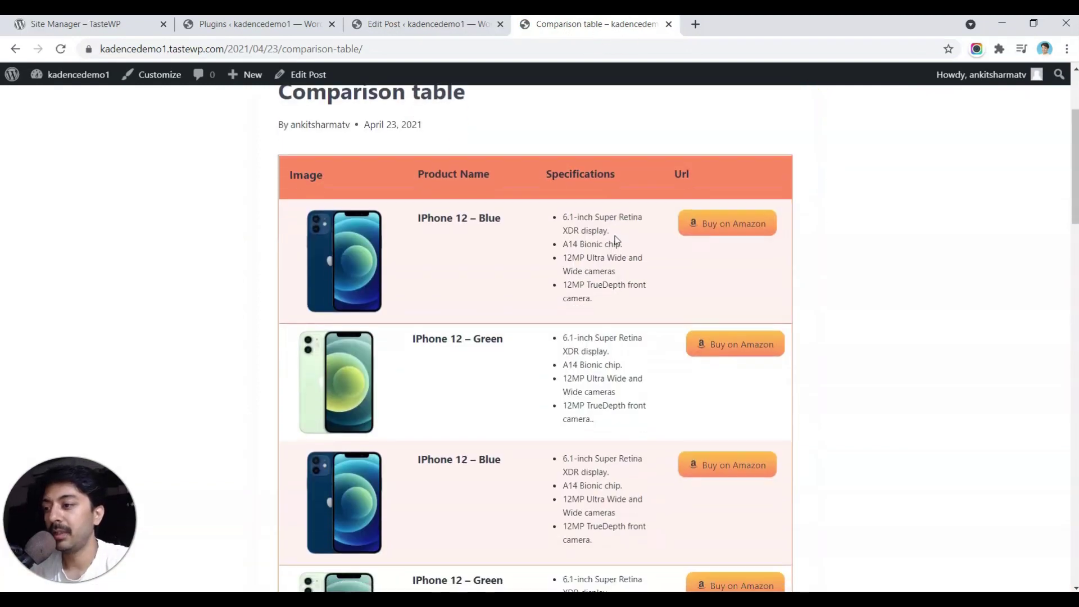
scroll(614, 227, down, 1)
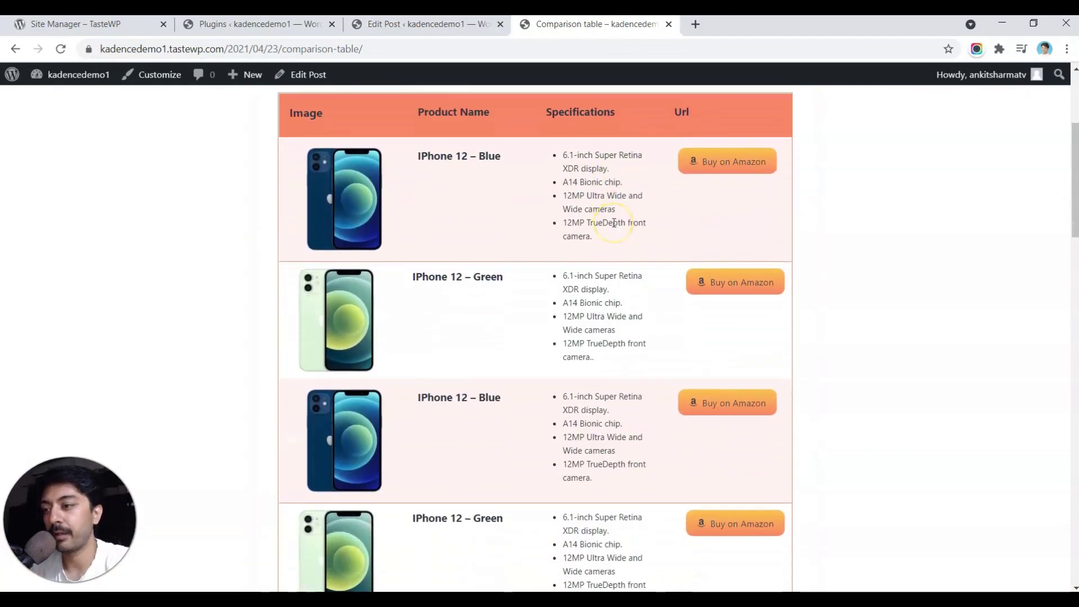
scroll(614, 223, down, 6)
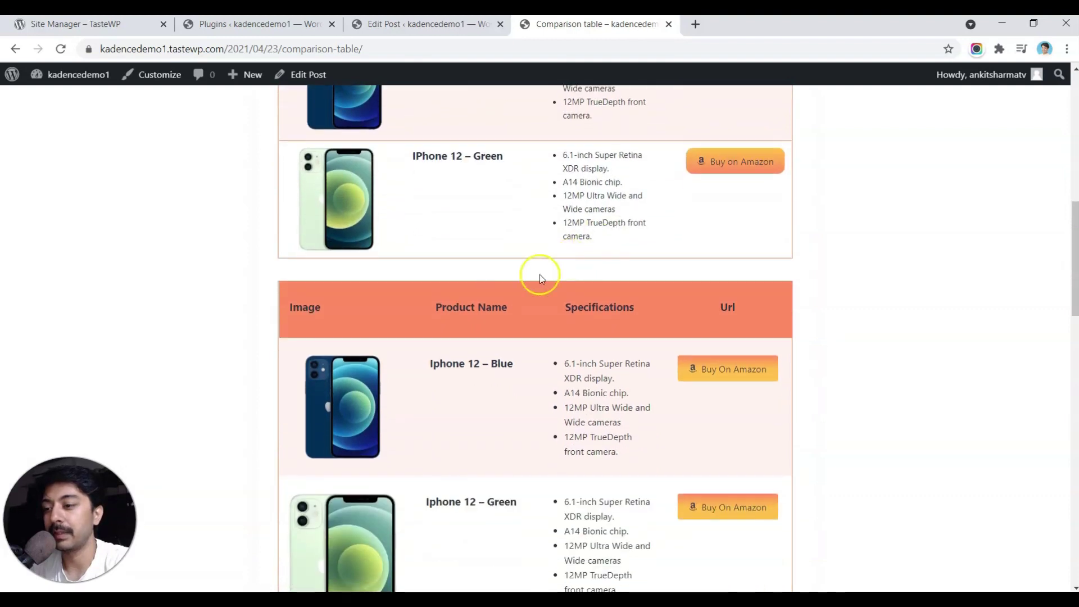
scroll(578, 335, down, 4)
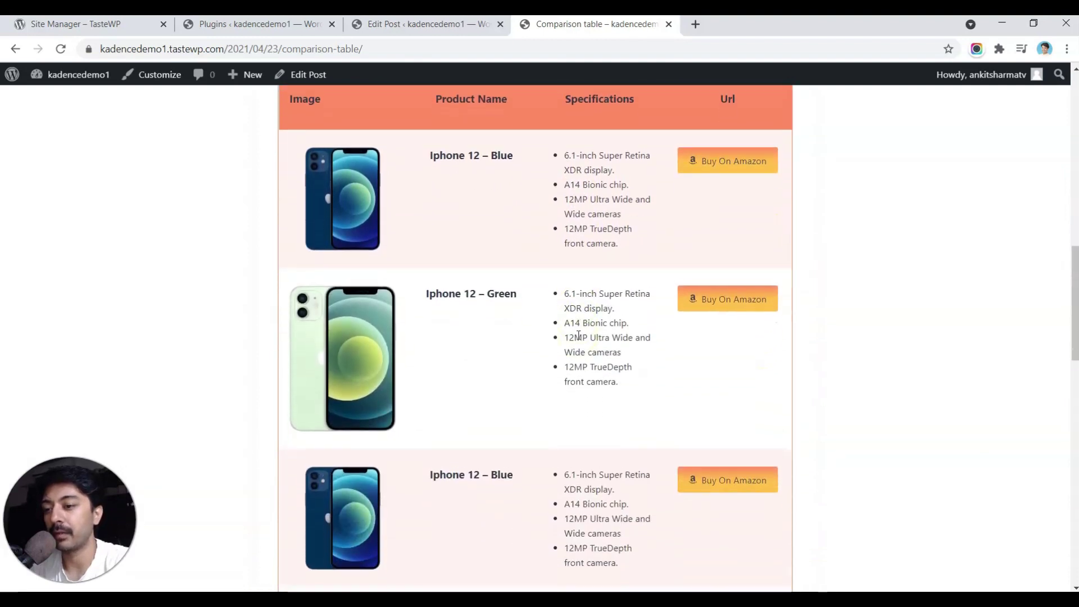
scroll(578, 335, up, 5)
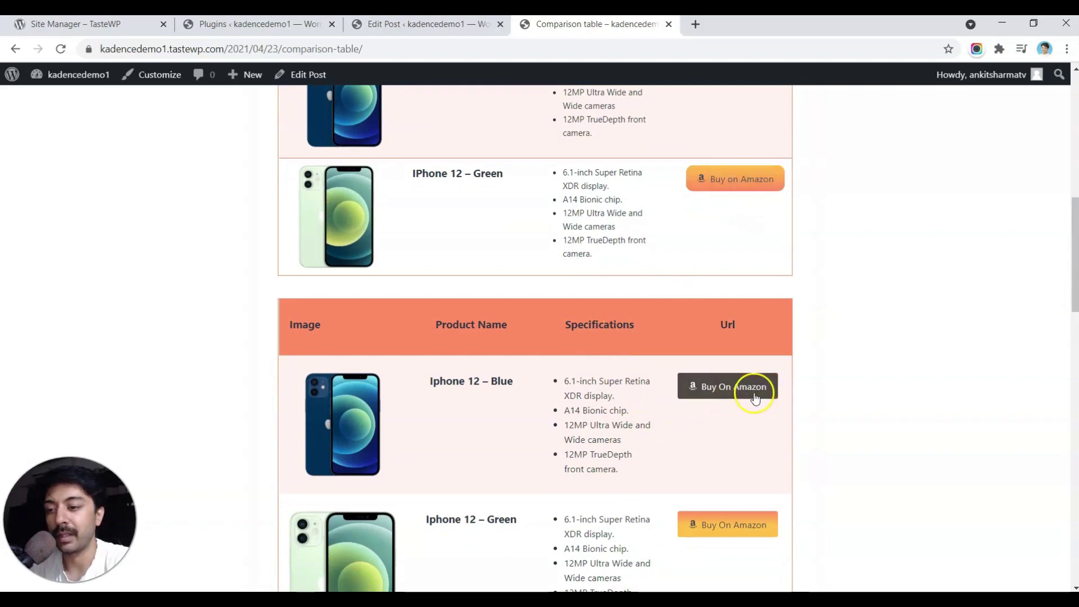
scroll(539, 365, down, 3)
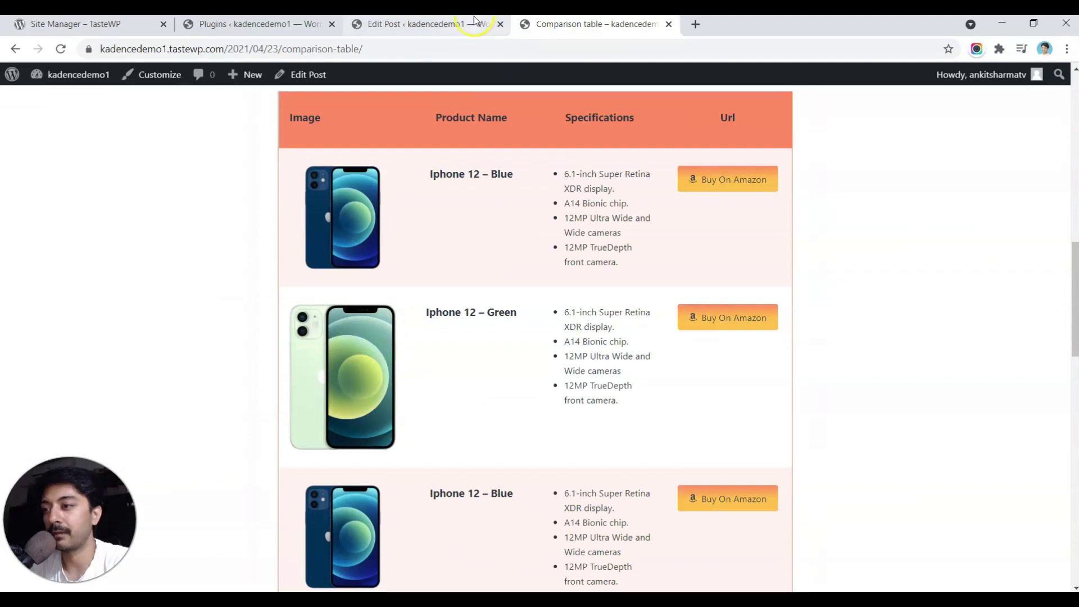
Step: Back in the post editor, resize the image in the new table's first "Iphone 12 - Green" row to 25%
click(453, 25)
click(239, 345)
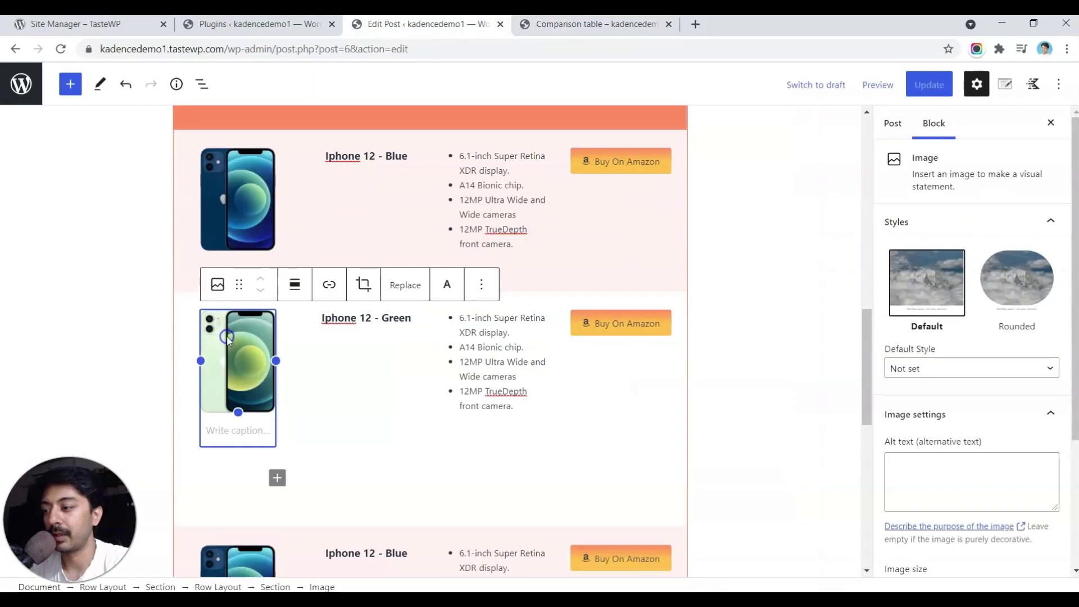
scroll(964, 444, down, 2)
scroll(964, 444, down, 2)
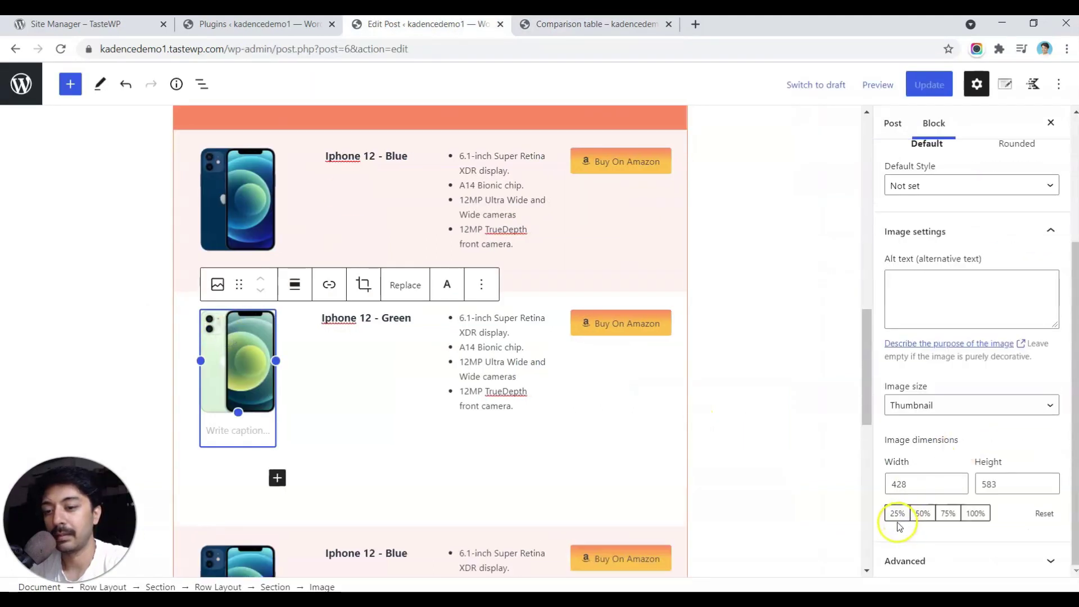
click(893, 514)
Step: Resize the phone image in the last "Iphone 12 - Green" row to 25% and check the rows above it
scroll(448, 356, down, 4)
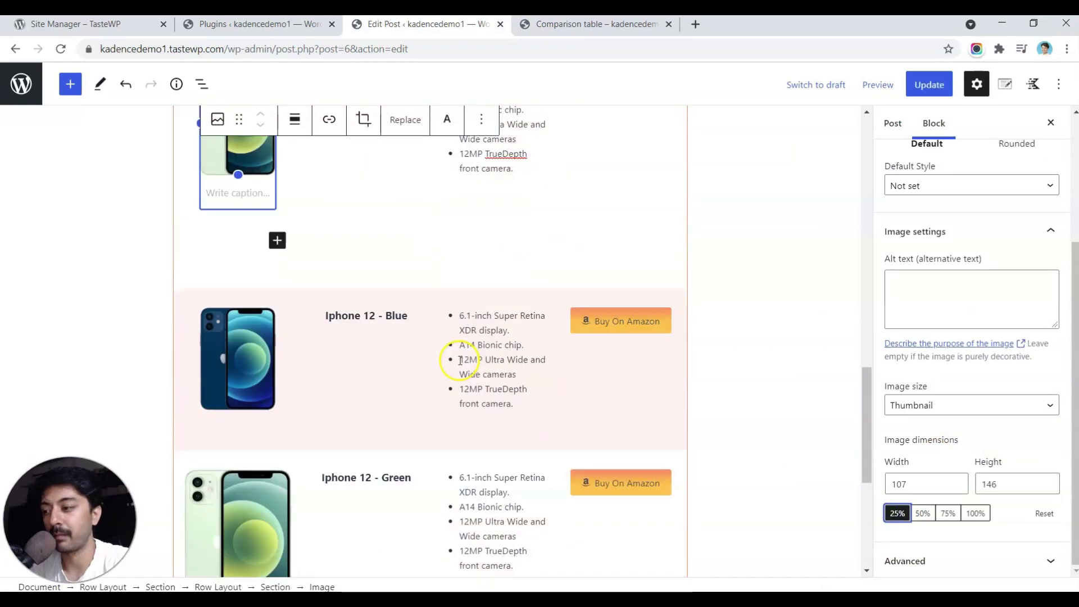
click(234, 329)
click(241, 441)
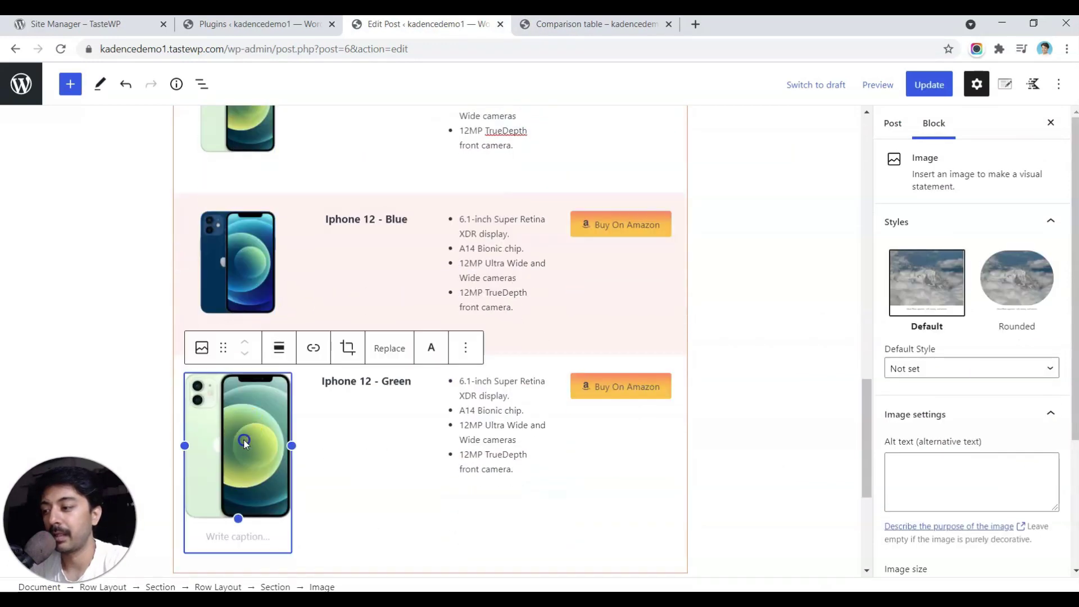
scroll(758, 380, down, 4)
scroll(1000, 406, down, 3)
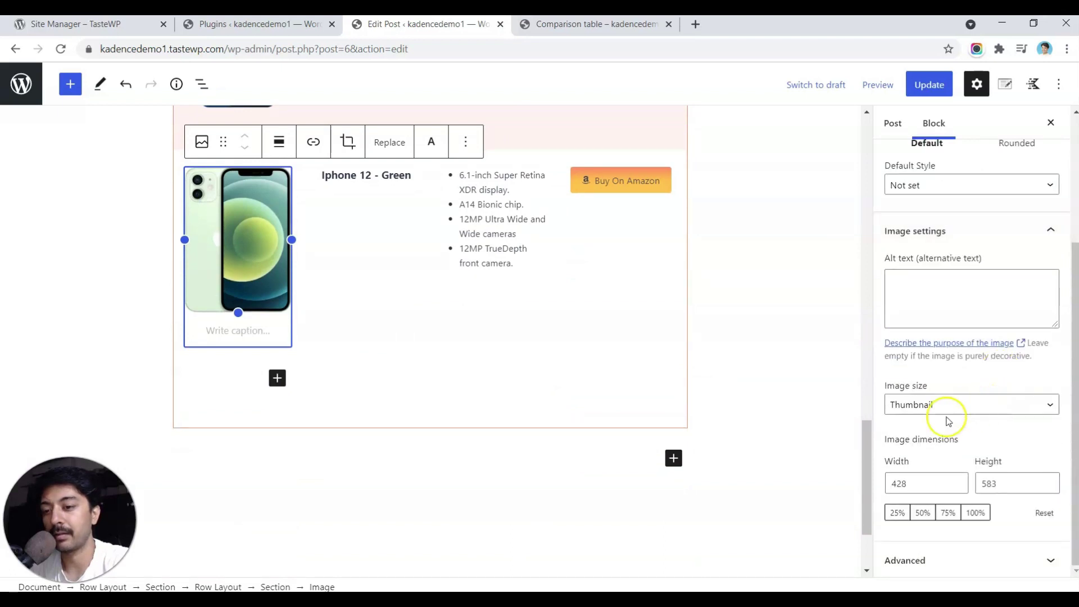
click(896, 513)
scroll(450, 329, up, 8)
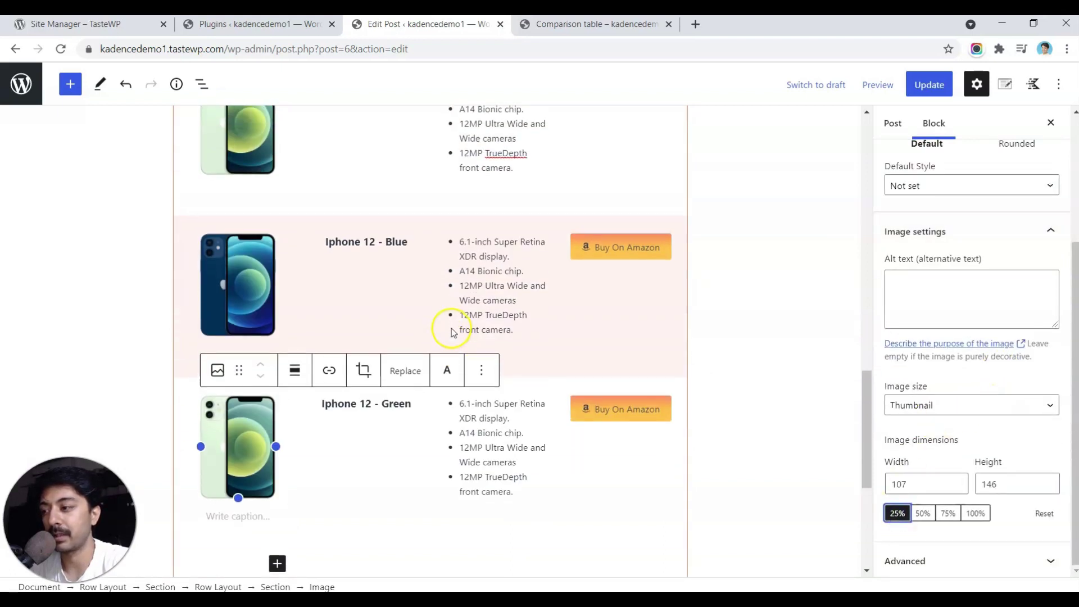
scroll(451, 328, down, 3)
scroll(452, 328, down, 3)
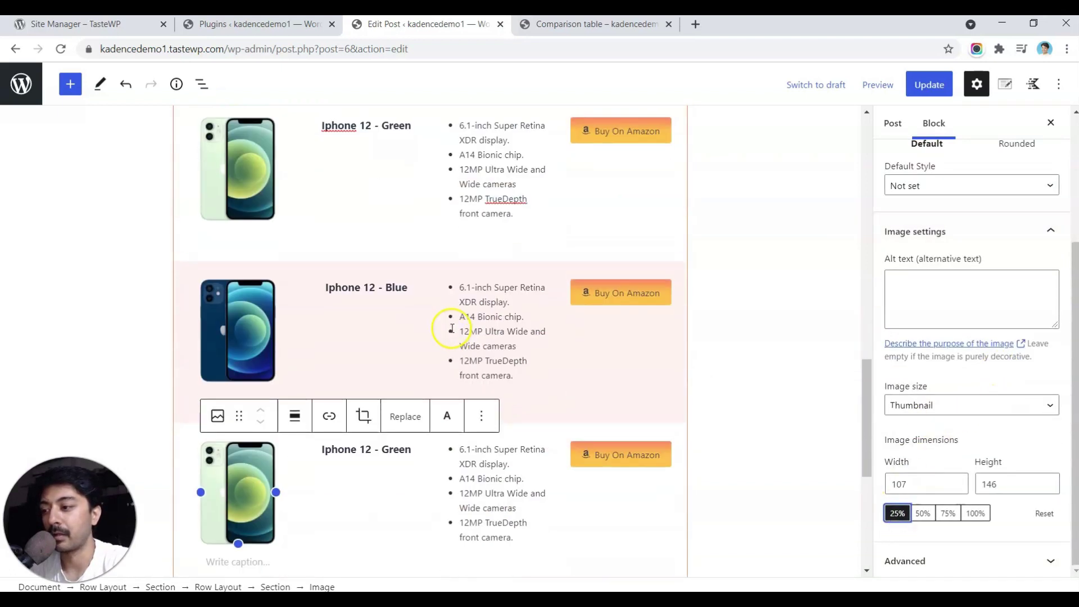
click(773, 264)
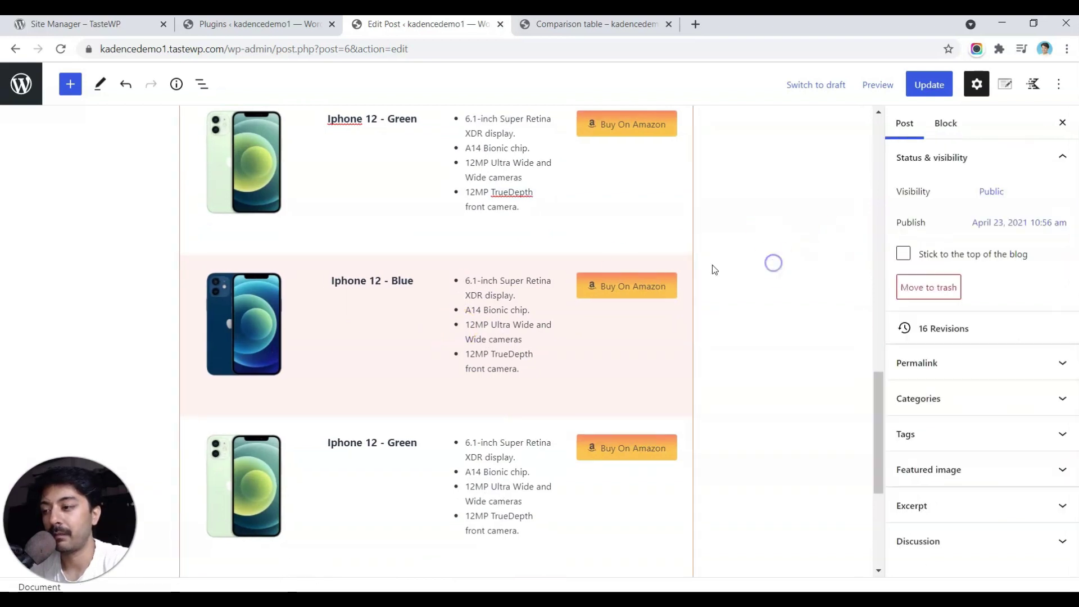
Step: Enable Hide on Mobile in the mobile visibility settings of the new table's header Row Layout
scroll(464, 268, up, 8)
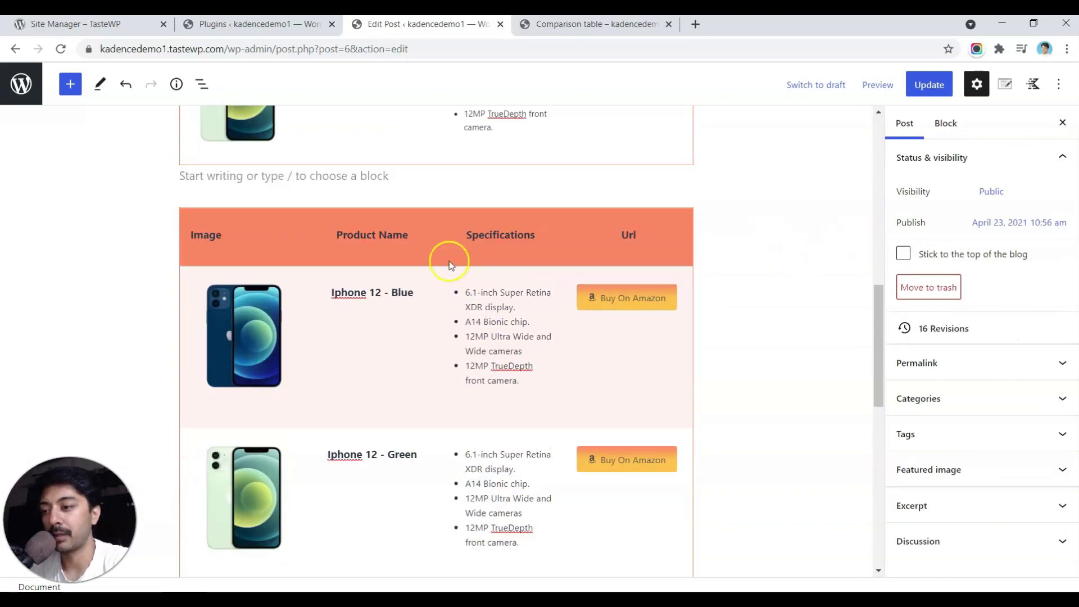
click(405, 234)
click(337, 235)
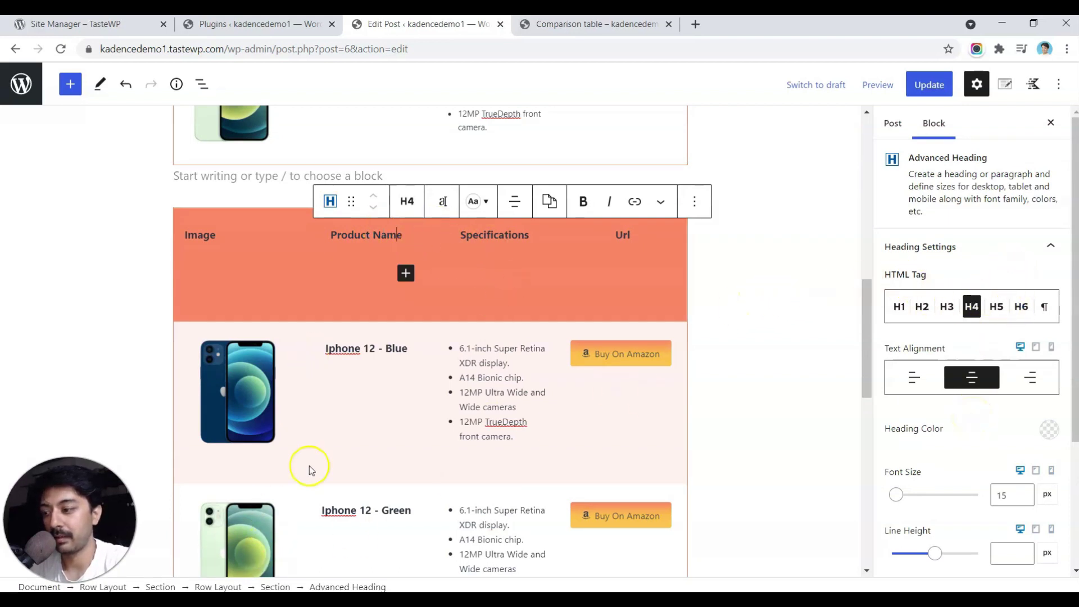
click(219, 586)
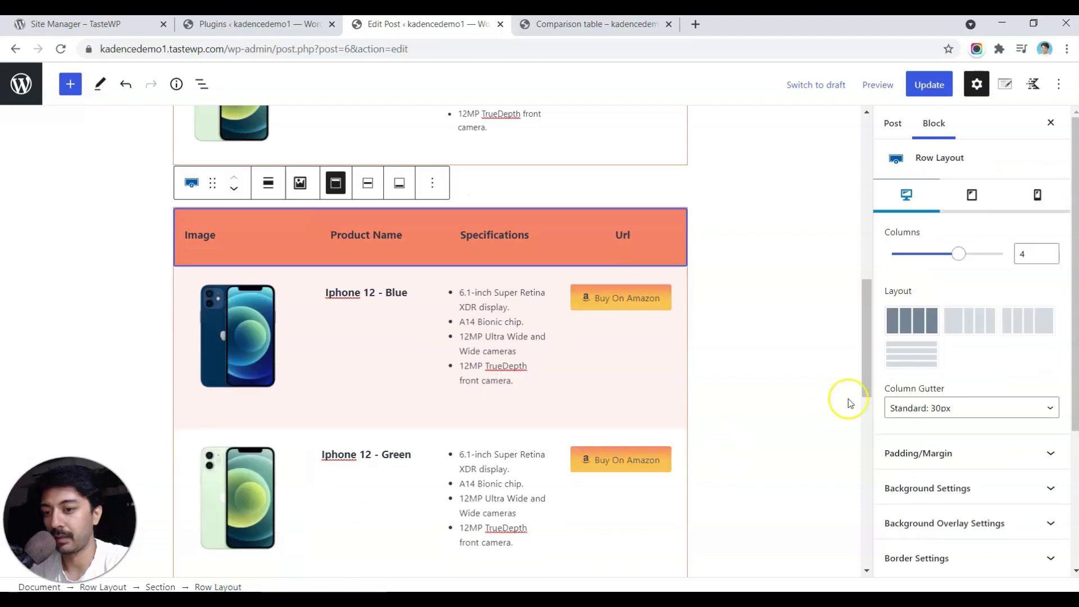
click(1034, 197)
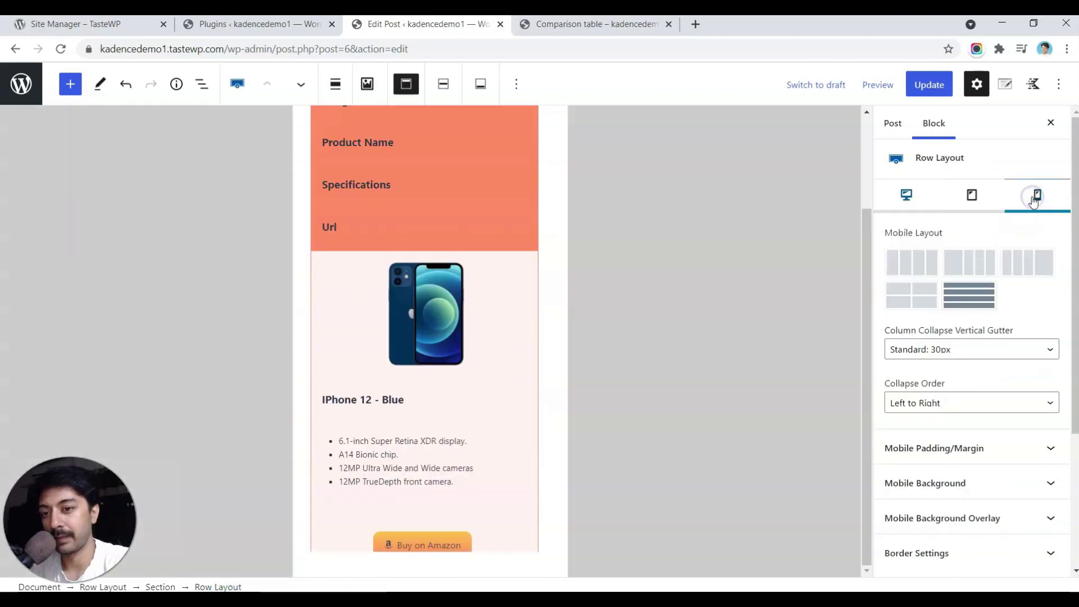
scroll(441, 314, down, 7)
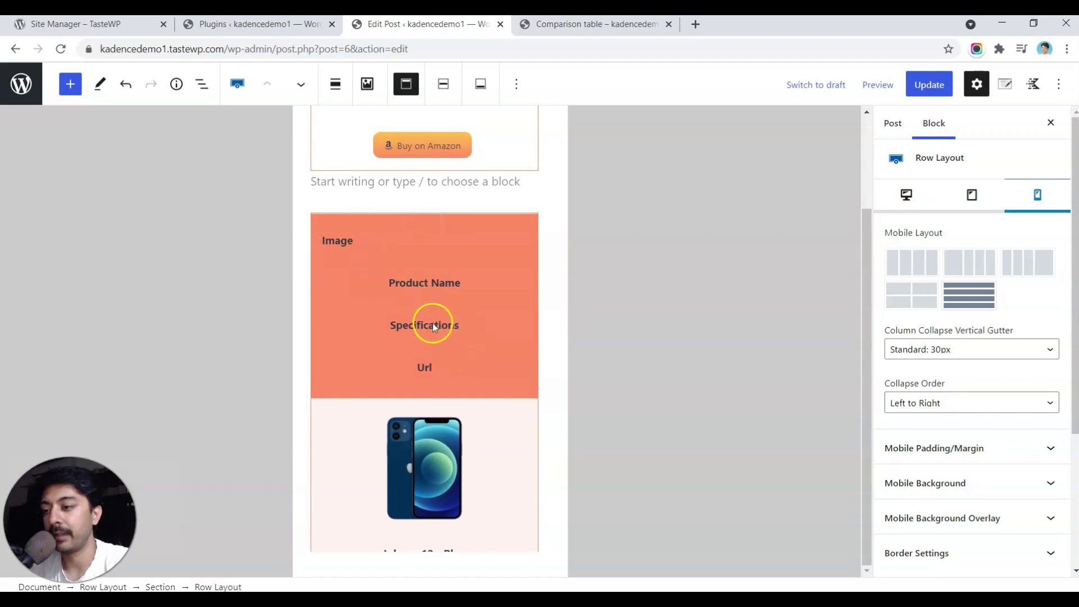
scroll(973, 502, down, 3)
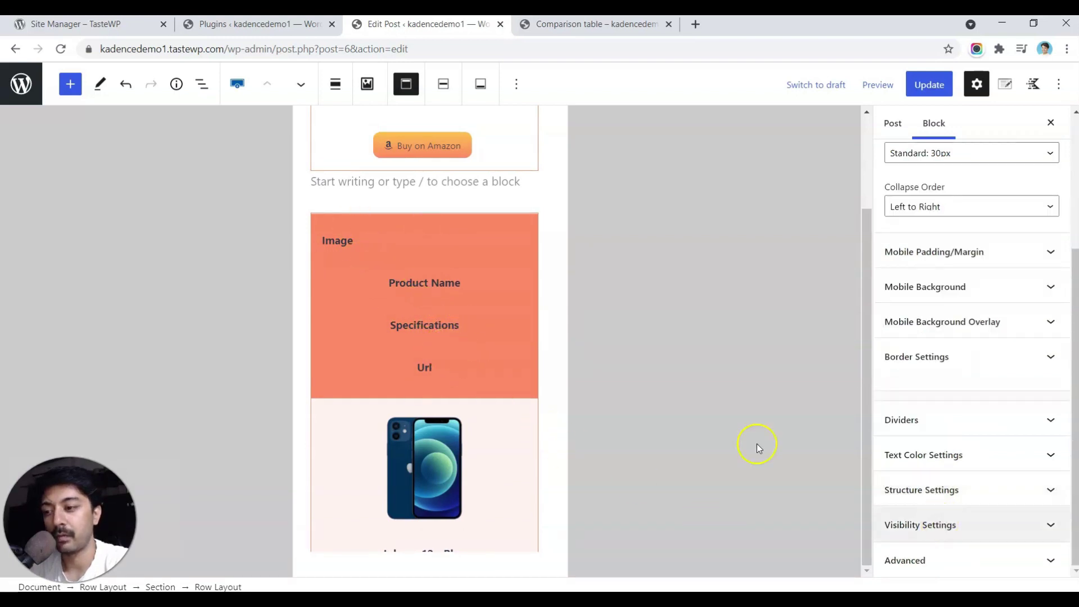
click(458, 332)
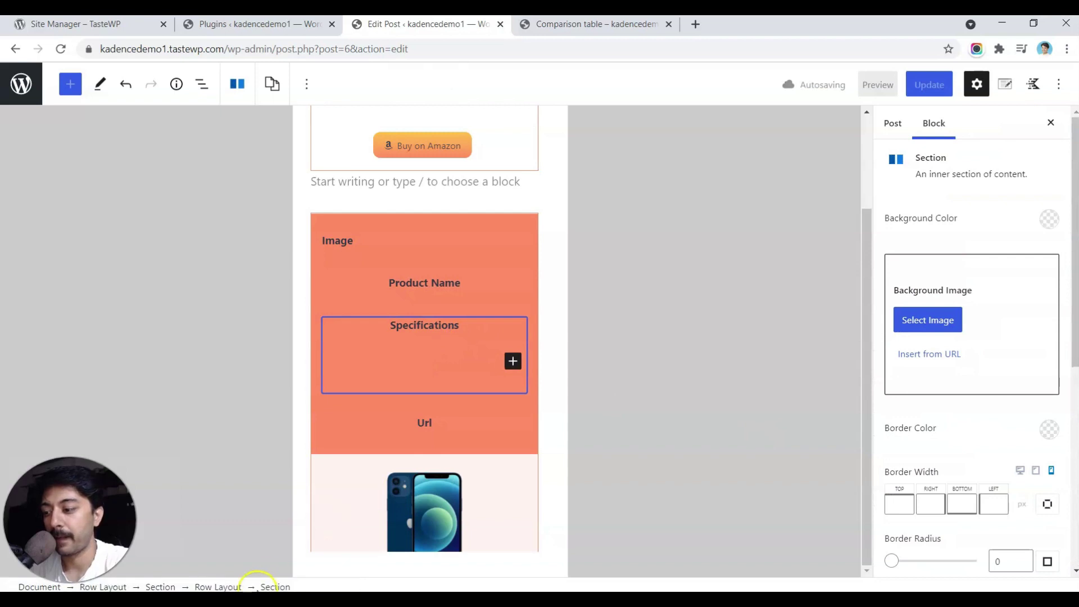
click(217, 587)
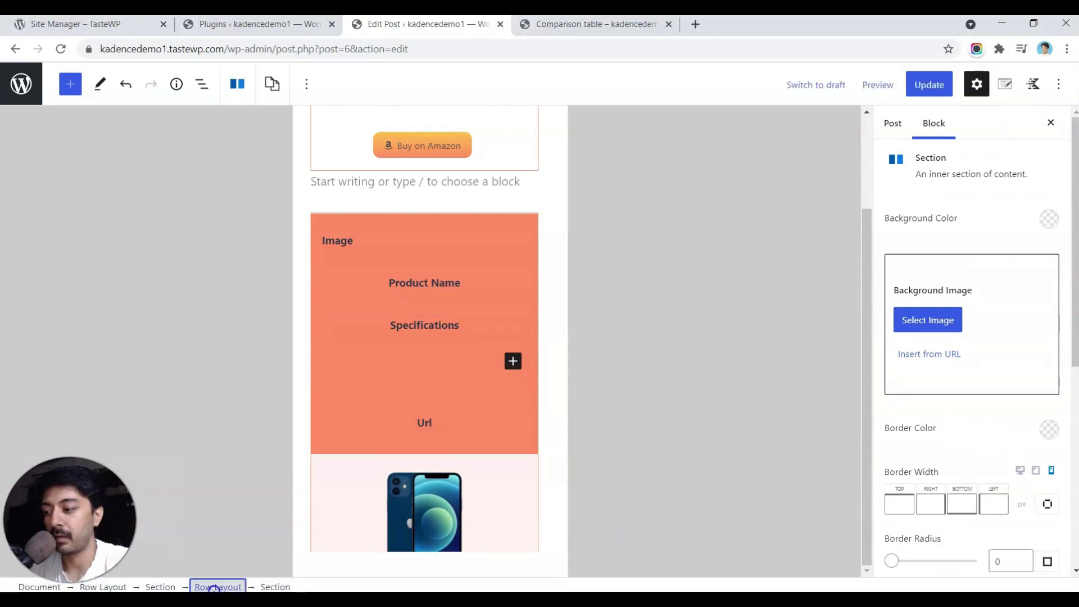
scroll(1021, 437, down, 3)
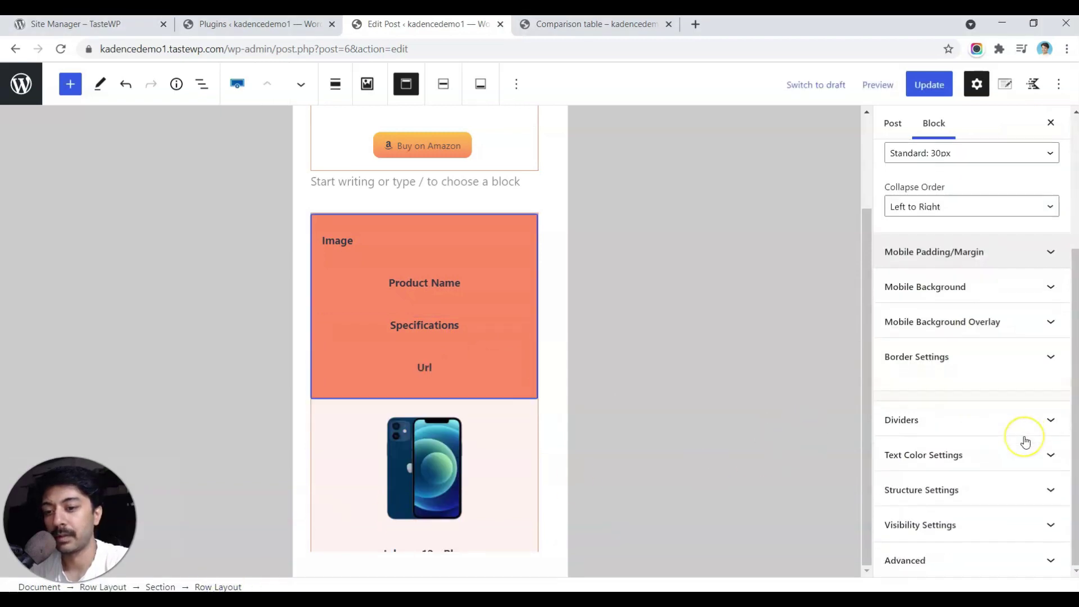
click(907, 522)
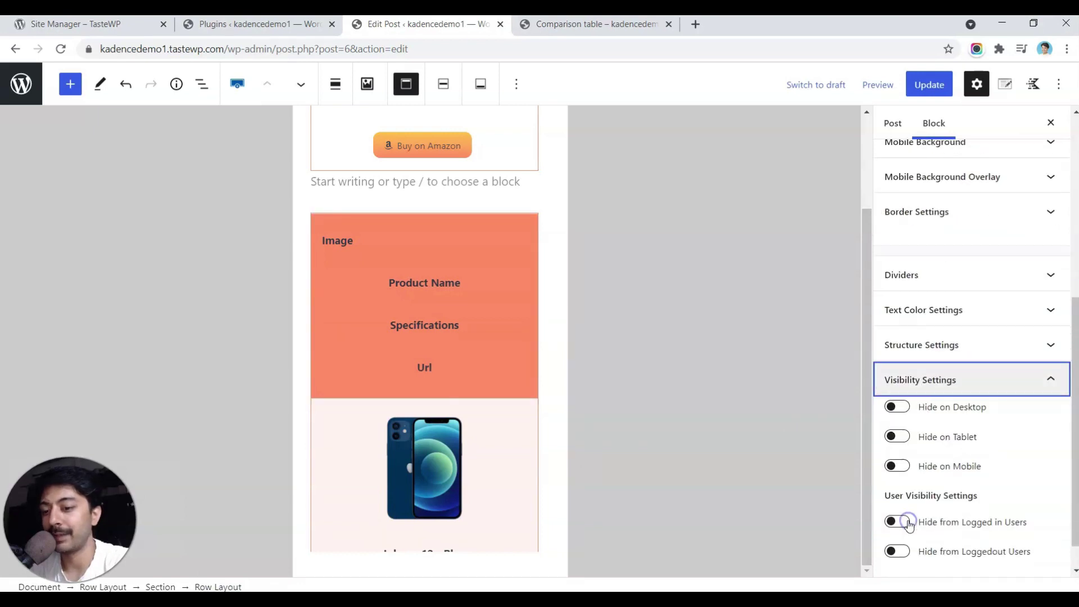
click(901, 469)
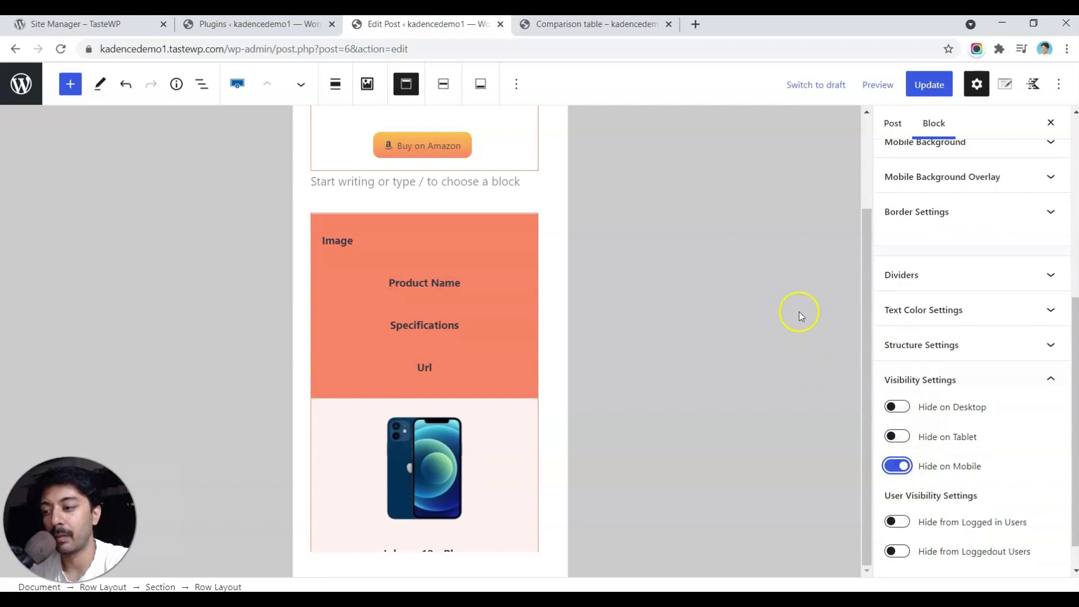
Step: Examine how the new table's header and iPhone rows stack in the editor's mobile preview
scroll(534, 348, down, 3)
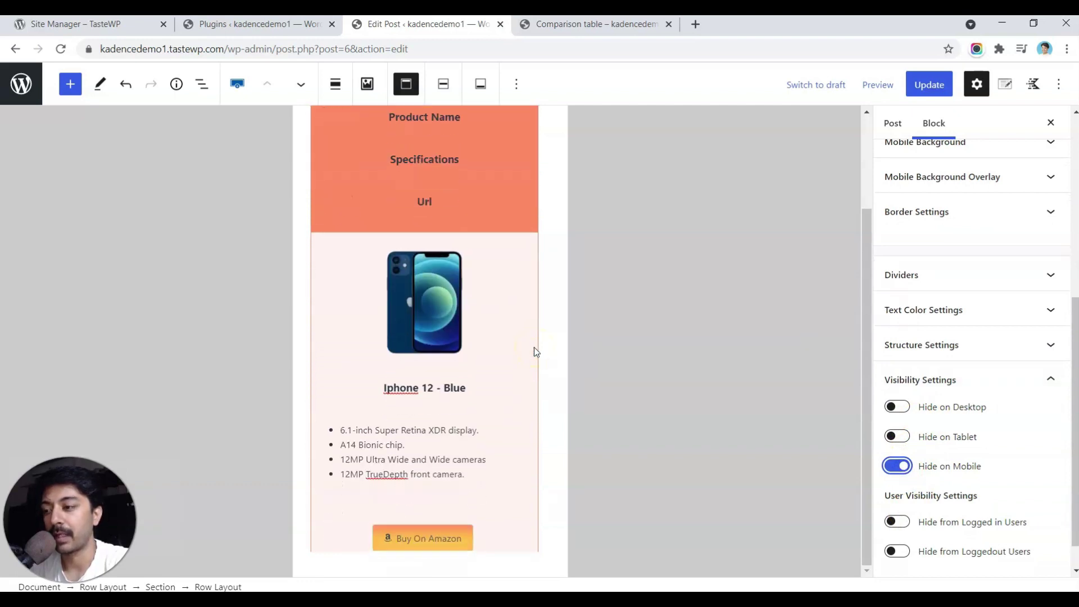
scroll(457, 307, up, 3)
scroll(457, 307, down, 1)
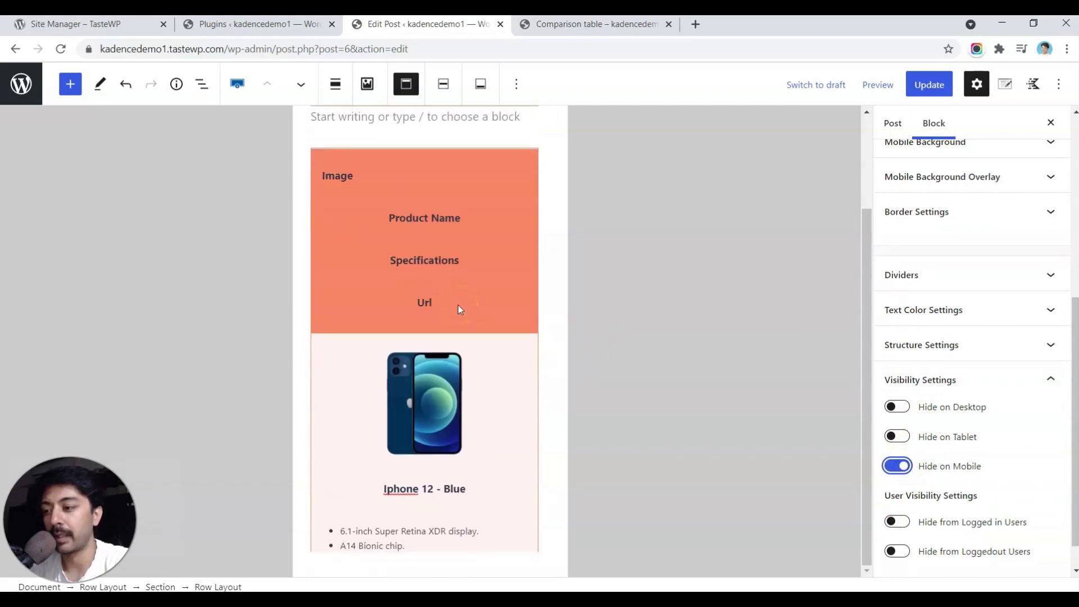
scroll(458, 305, down, 1)
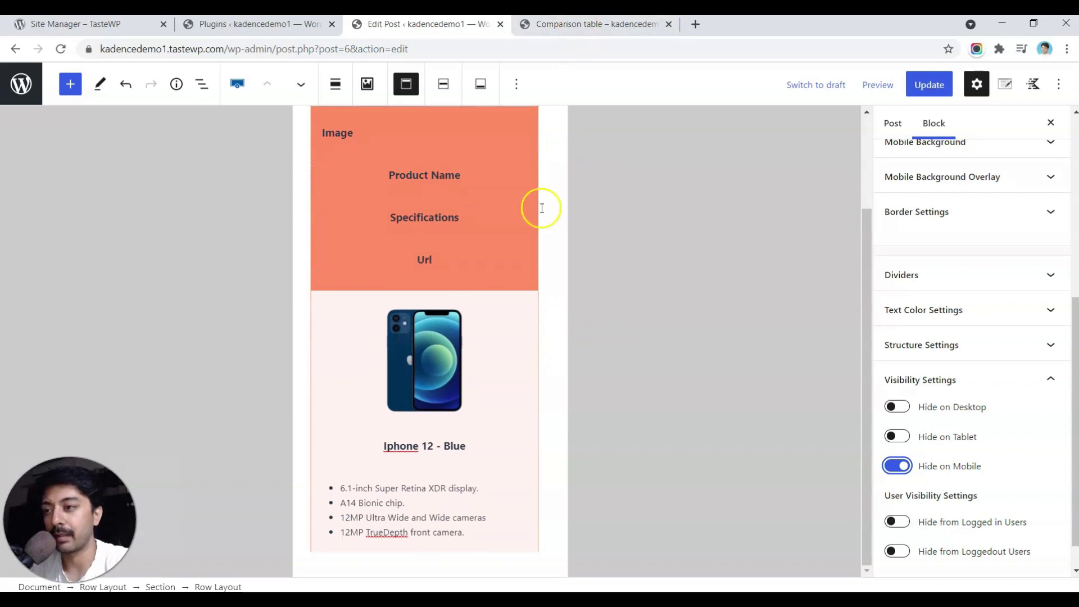
scroll(386, 382, down, 3)
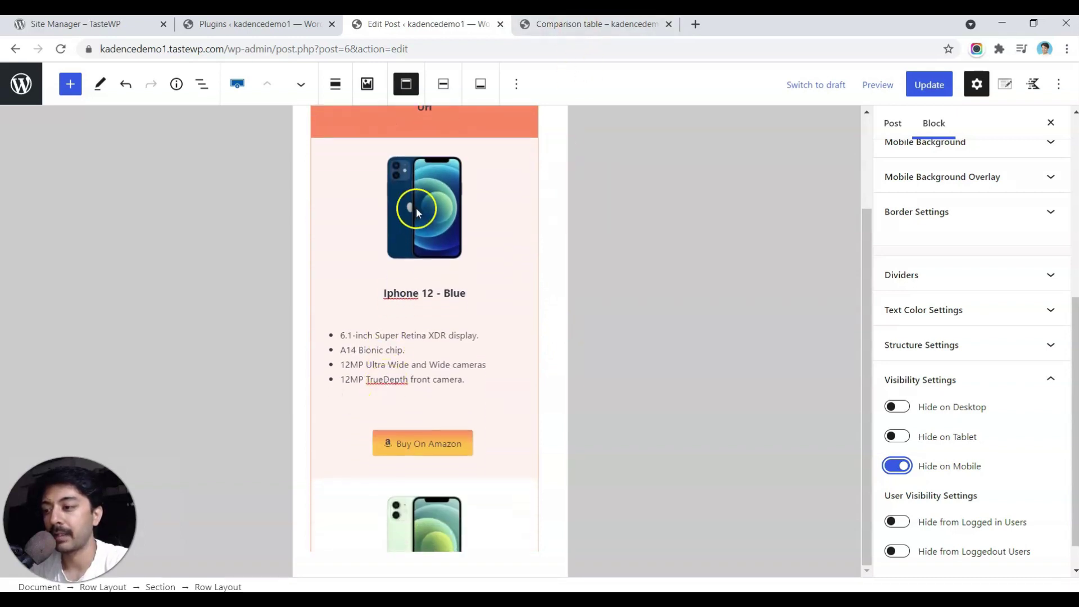
scroll(436, 340, down, 8)
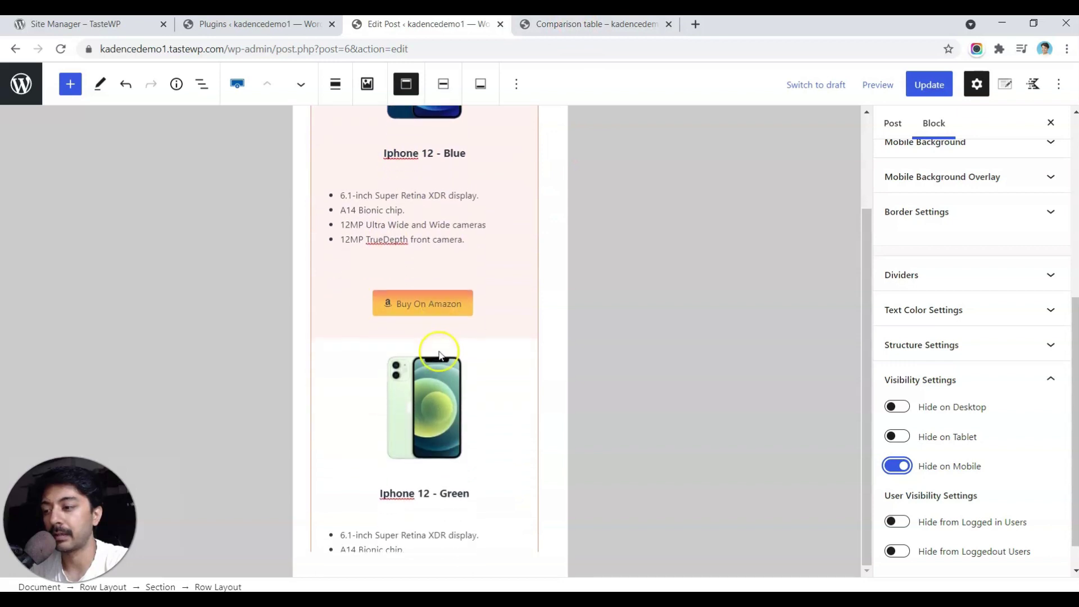
scroll(449, 315, up, 5)
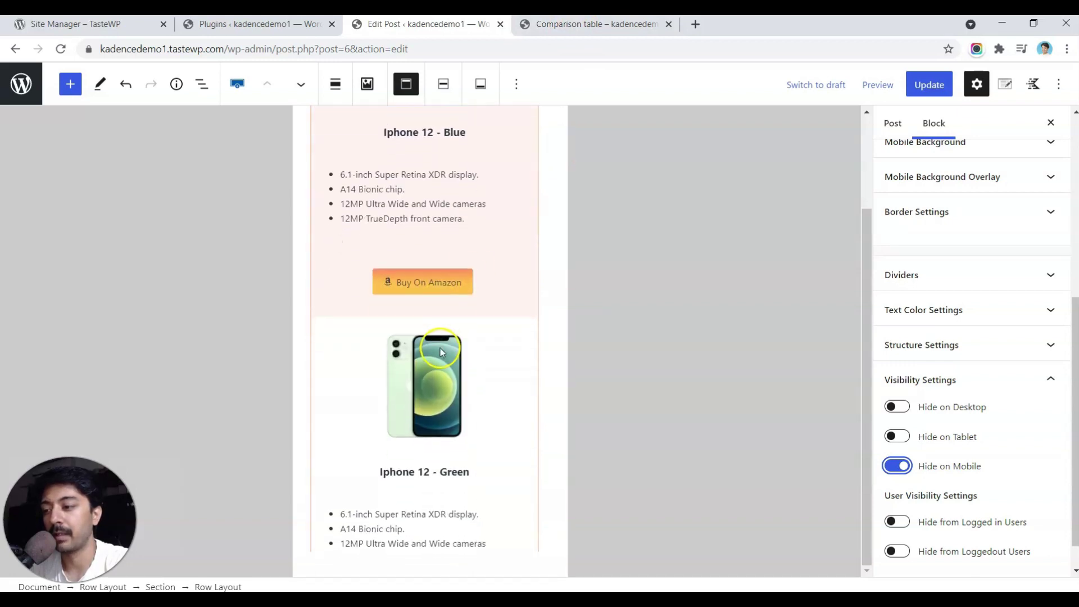
Step: Update the post, return the editor to the desktop layout and reload the published comparison table page
click(924, 87)
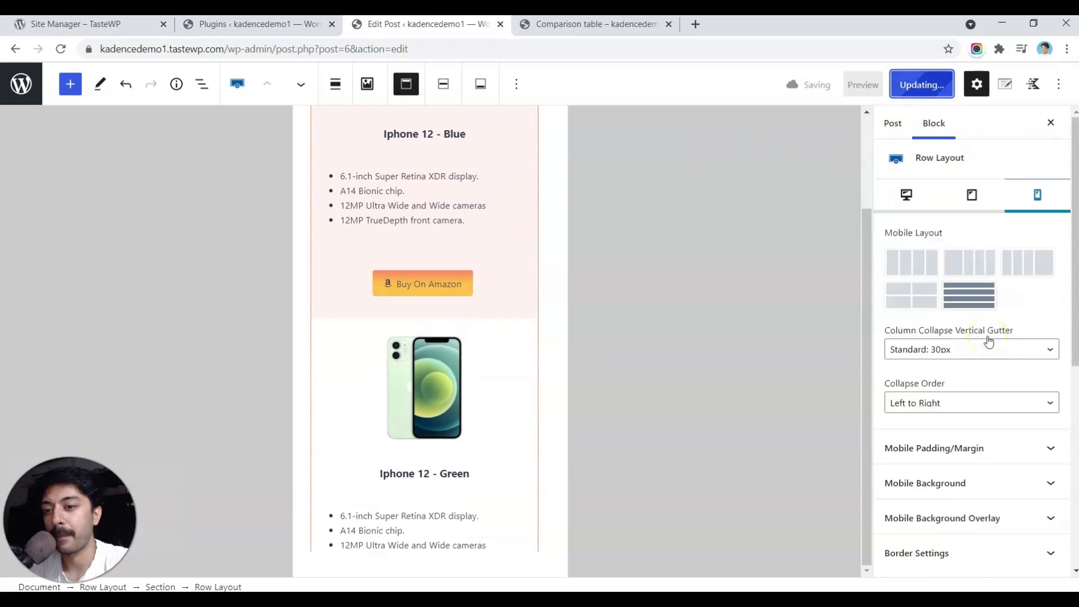
click(907, 195)
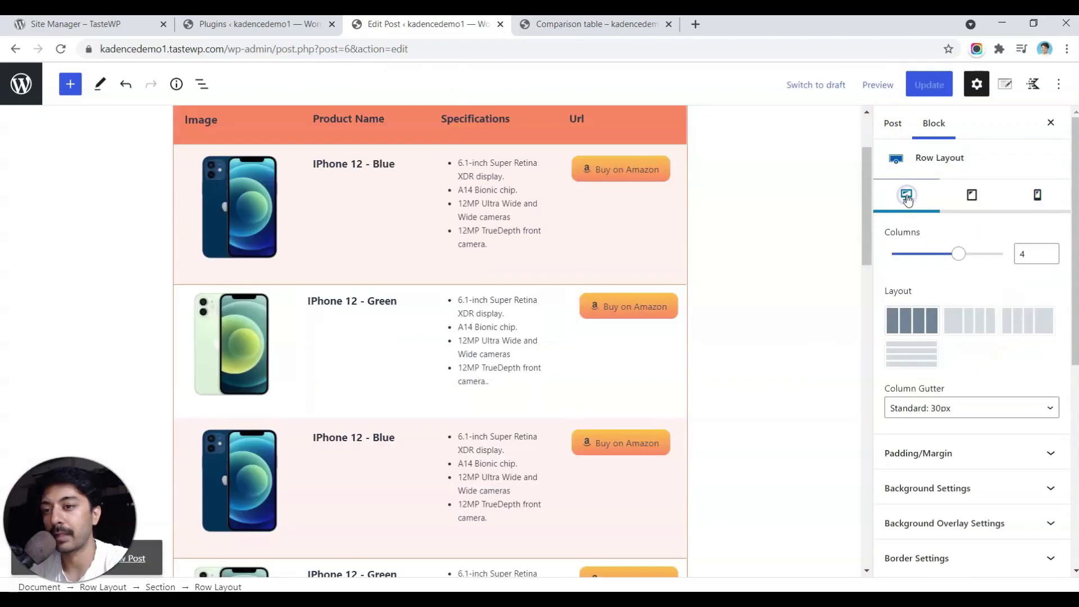
click(595, 25)
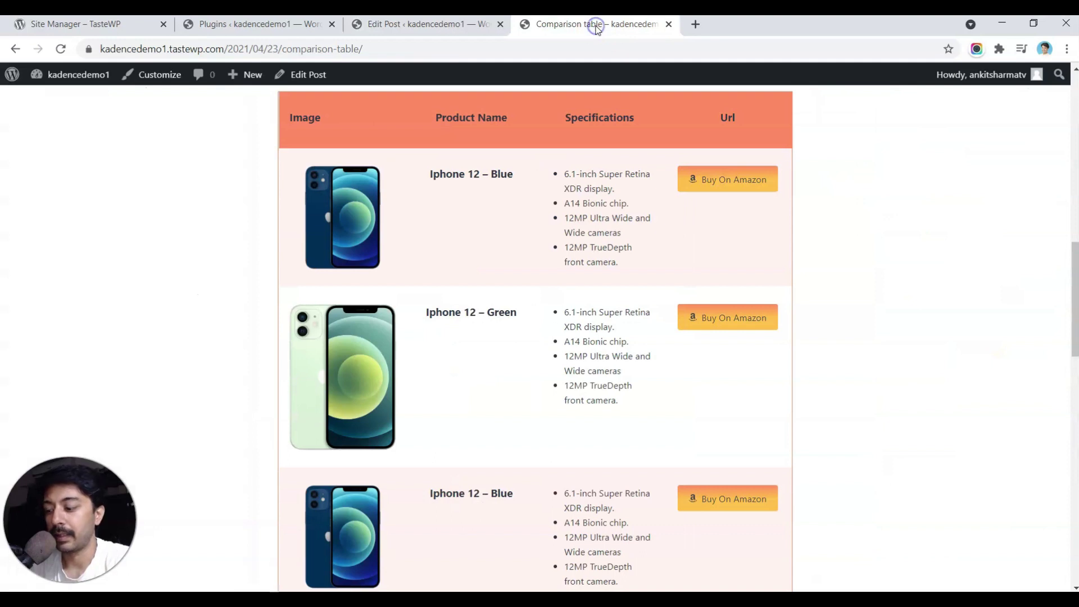
key(F5)
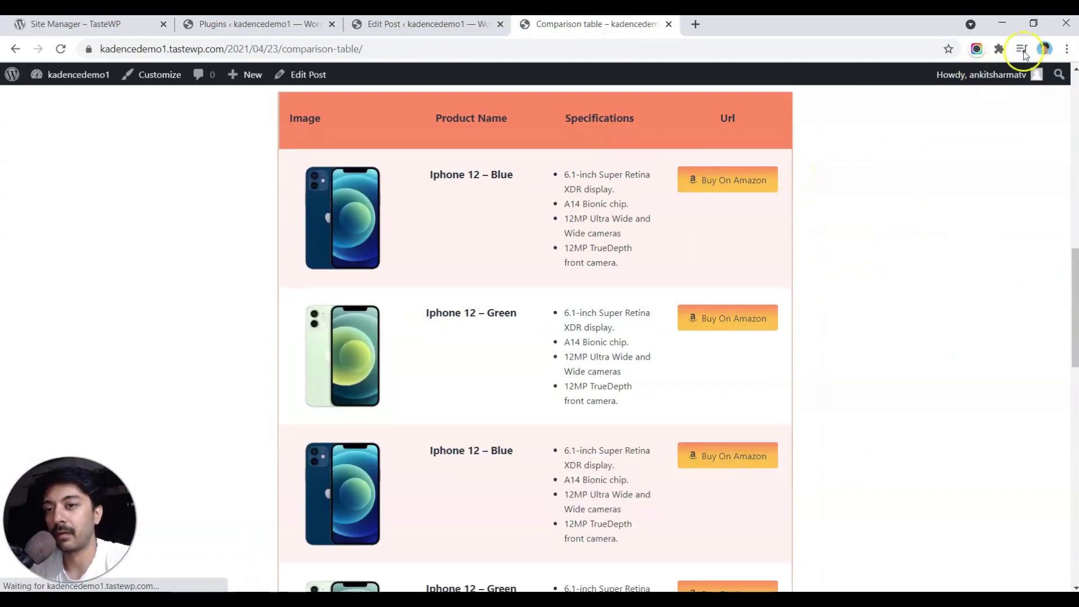
Step: Back in the post editor, insert an Advanced Heading reading "Product Showcase Table -2" directly above the new table
key(ctrl+Page_Up)
scroll(484, 216, down, 8)
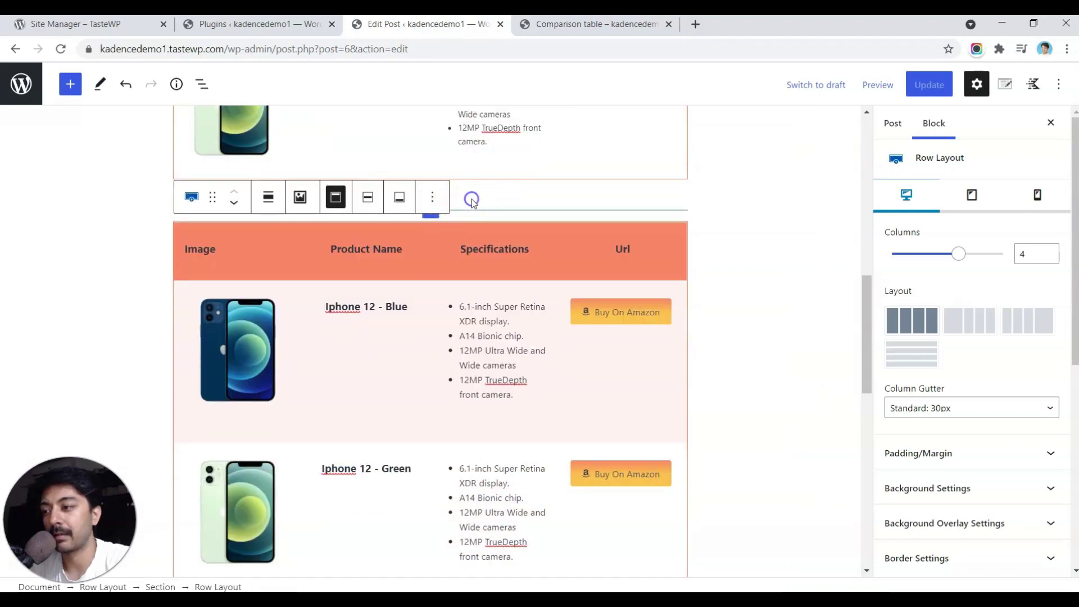
click(431, 215)
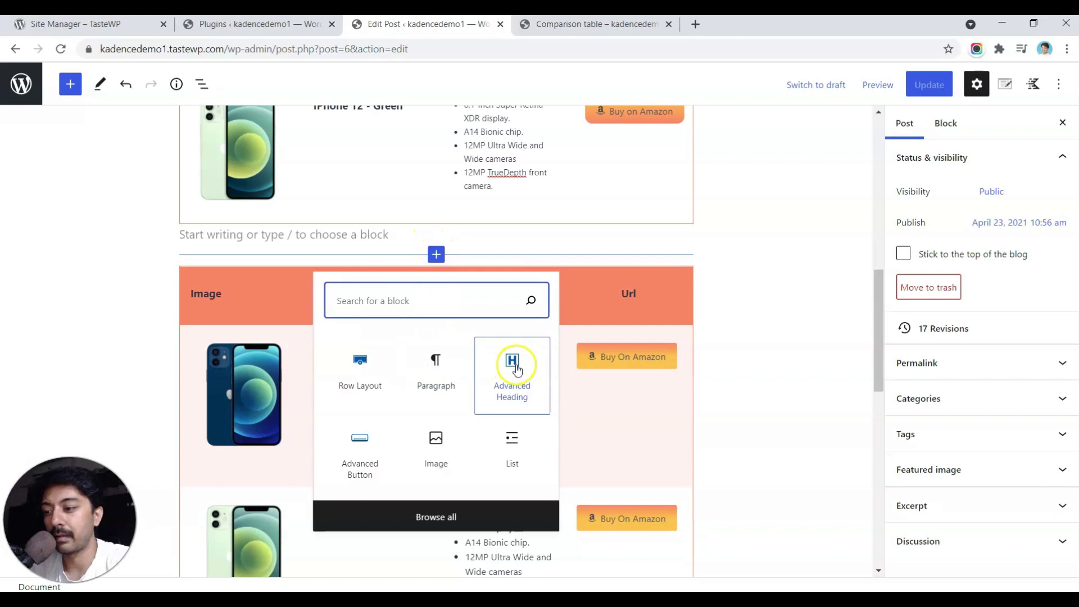
click(493, 369)
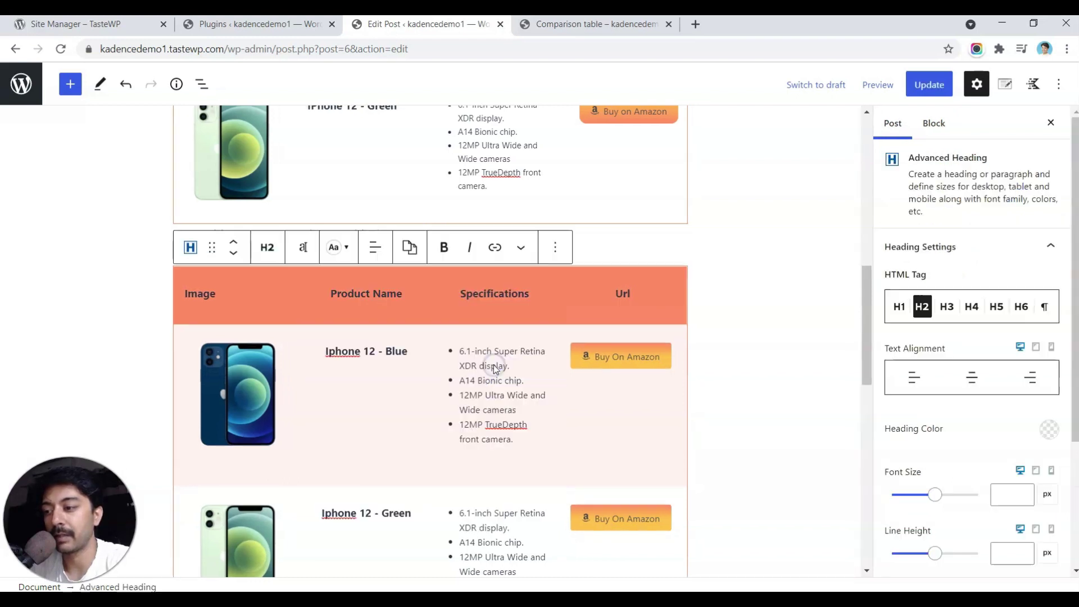
scroll(304, 382, up, 3)
text(Product Showcase Table -2)
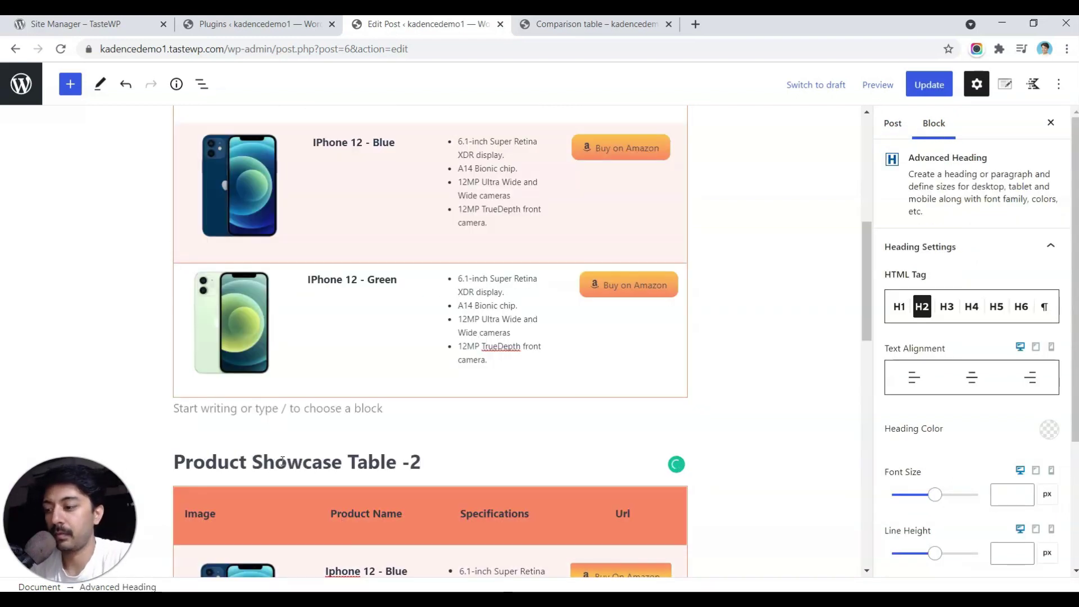
Step: Update the post with the new heading and reload the published comparison table page
click(928, 84)
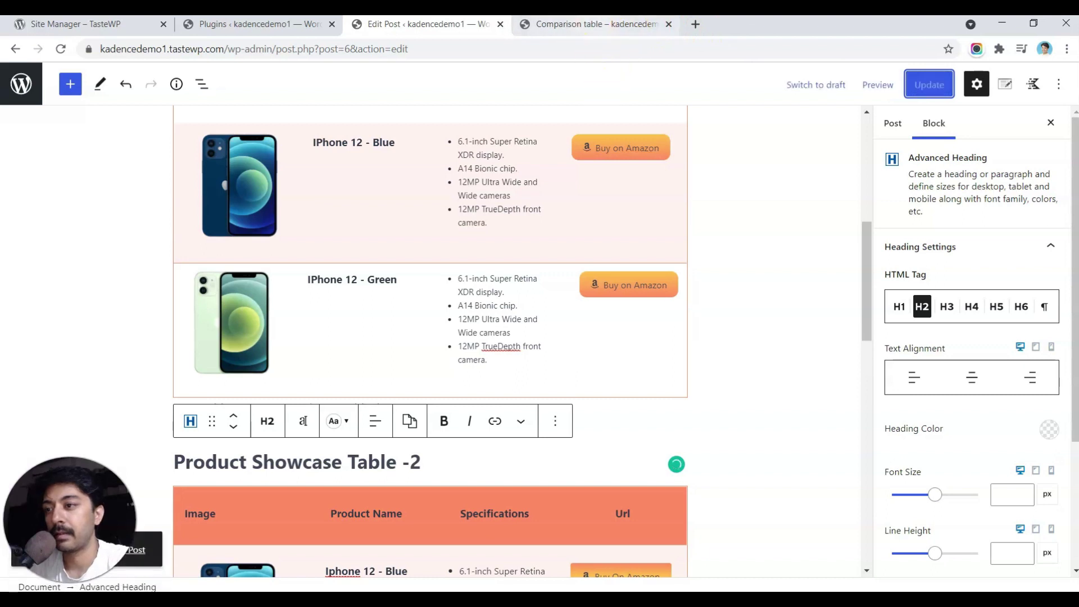
click(596, 27)
key(F5)
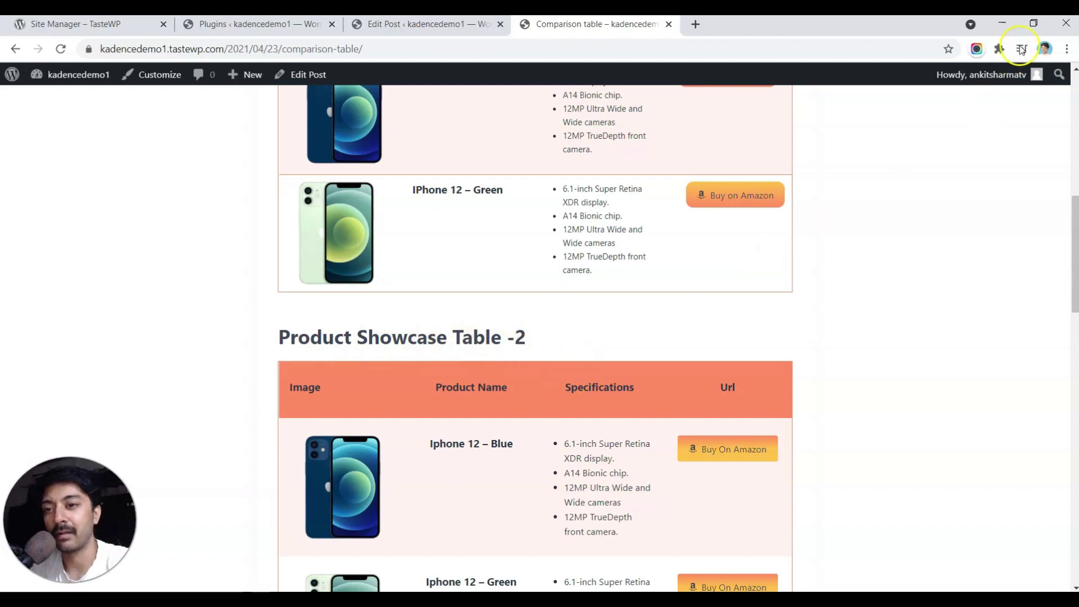
Step: Shrink the browser window to phone width, compare the mobile display of both published tables, and return to the post editor
click(1032, 27)
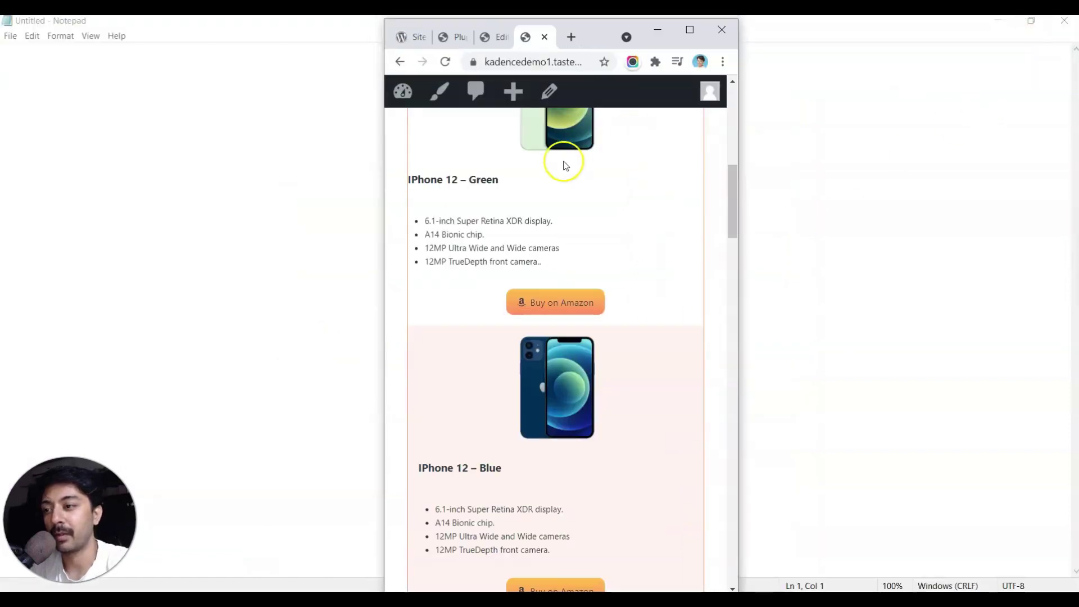
scroll(567, 196, up, 5)
scroll(569, 227, up, 5)
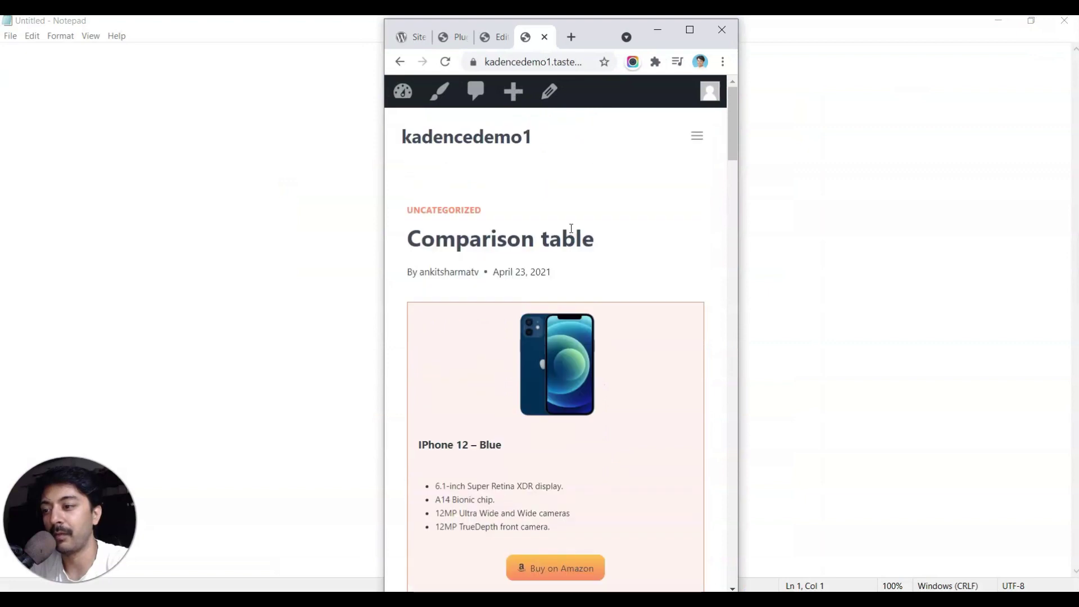
scroll(541, 258, down, 8)
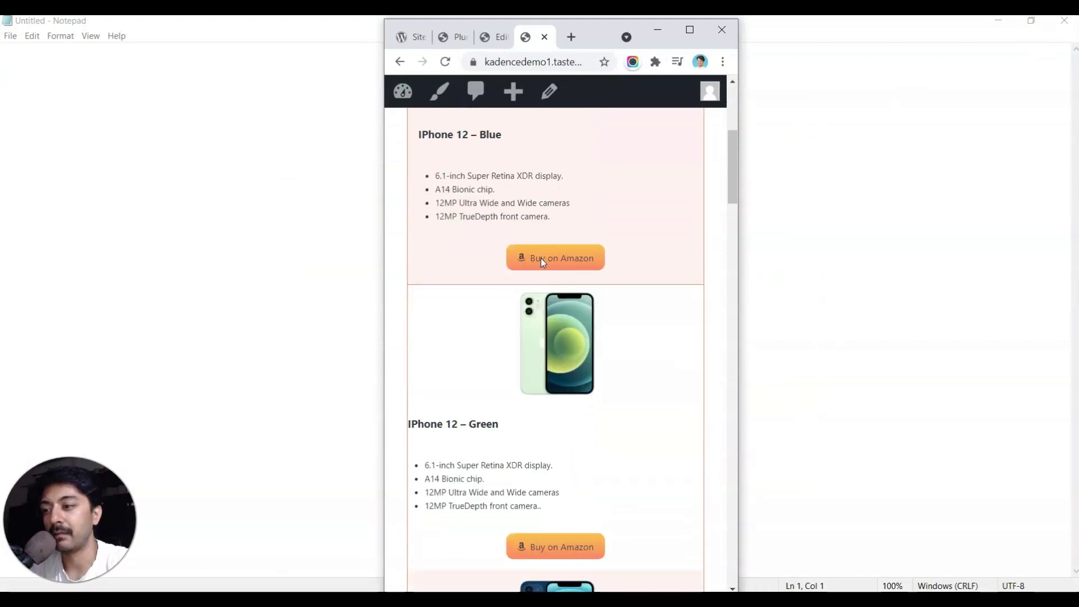
scroll(541, 257, up, 4)
scroll(540, 258, down, 7)
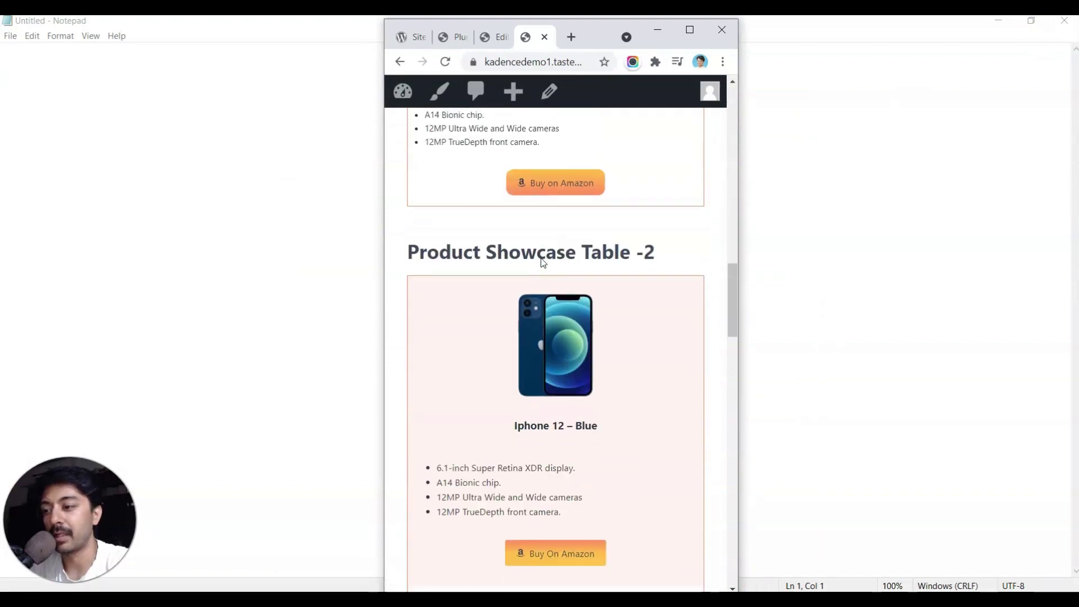
scroll(607, 290, down, 3)
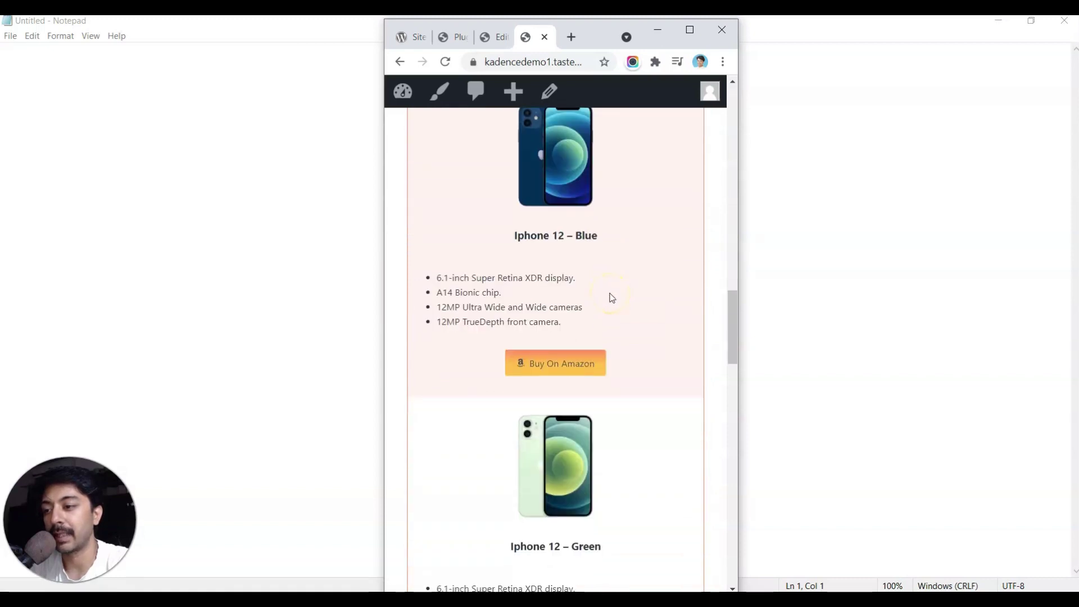
scroll(612, 298, down, 10)
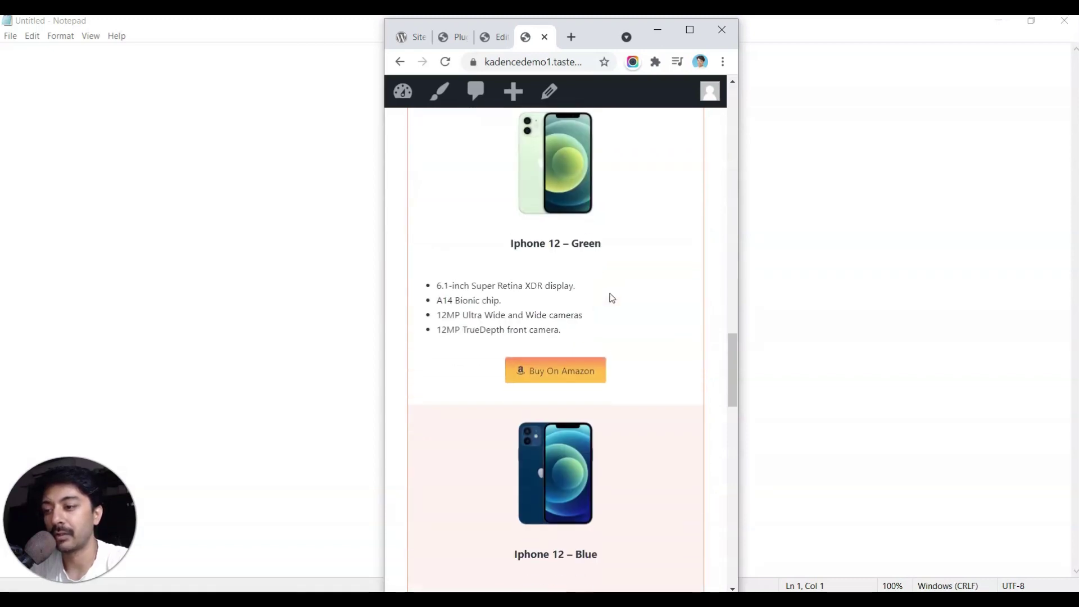
scroll(612, 298, down, 5)
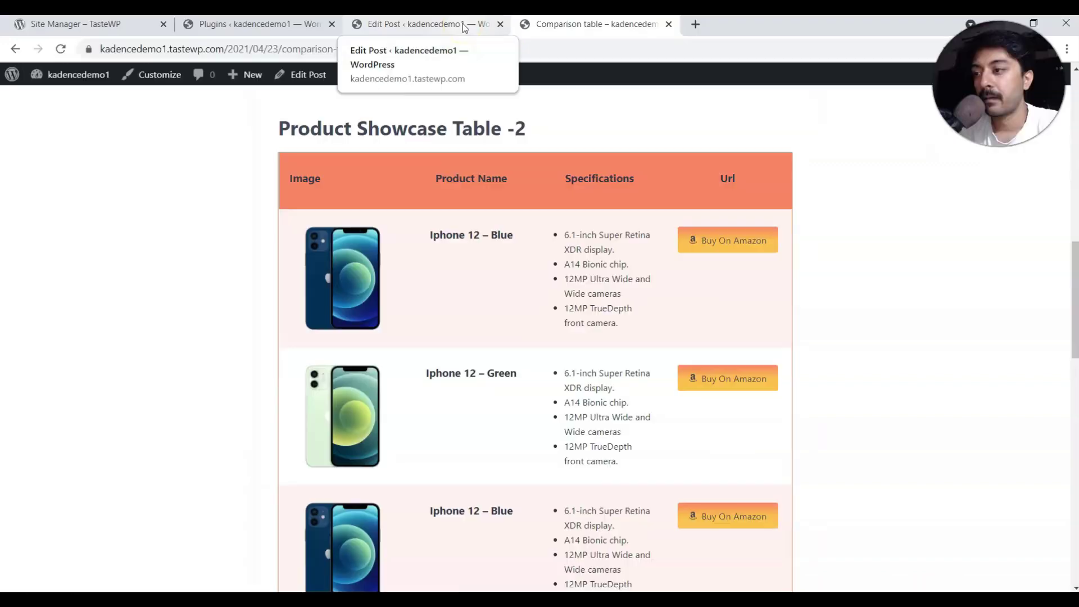
click(462, 24)
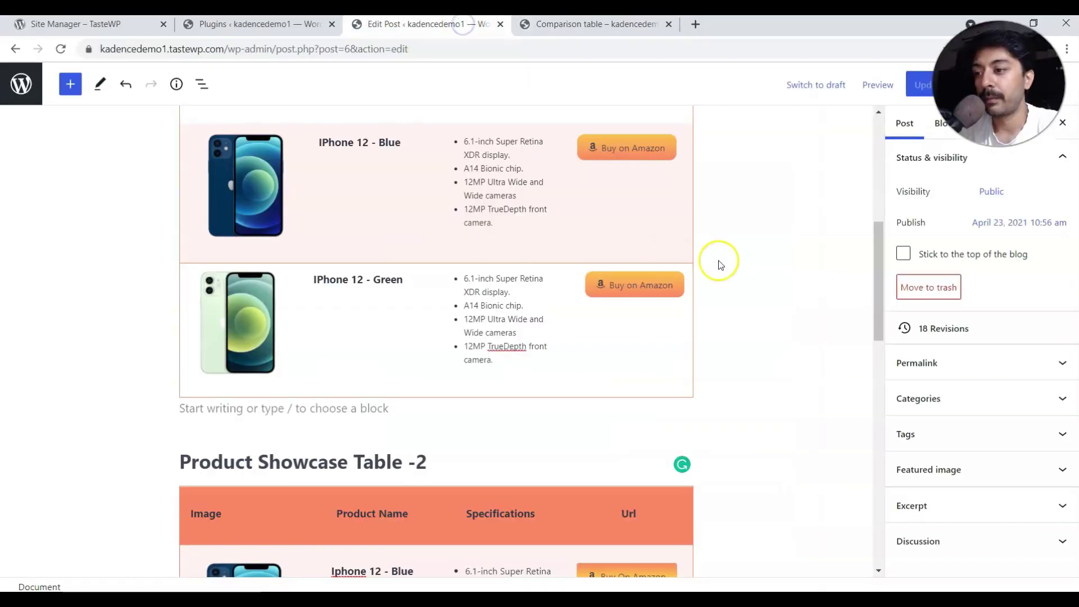
Step: Add the outer row layout containing the whole second product table to the reusable blocks
scroll(787, 331, down, 4)
click(672, 296)
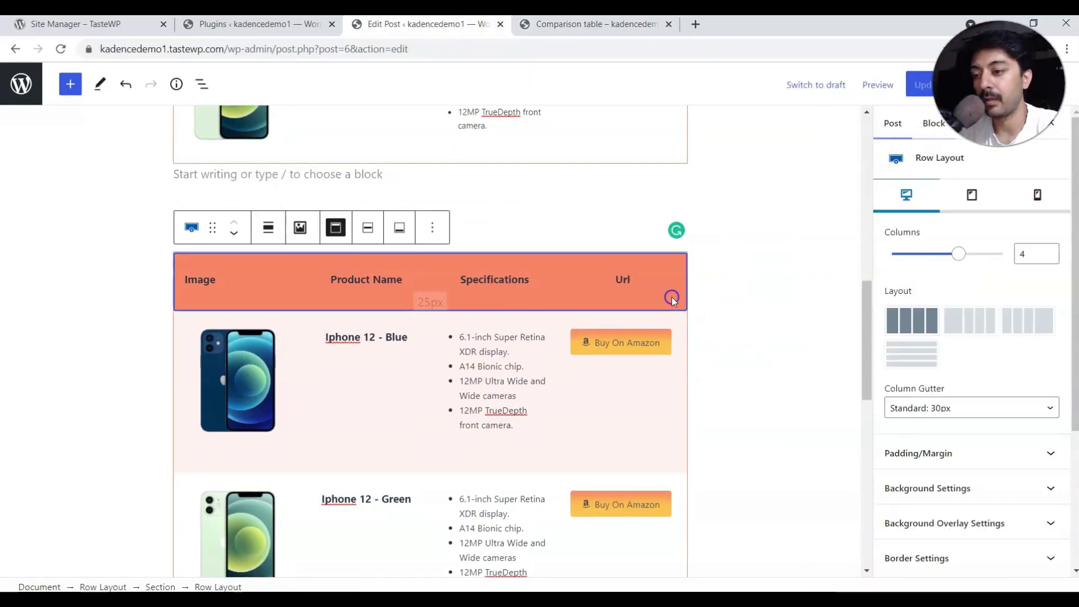
click(109, 586)
scroll(531, 471, up, 5)
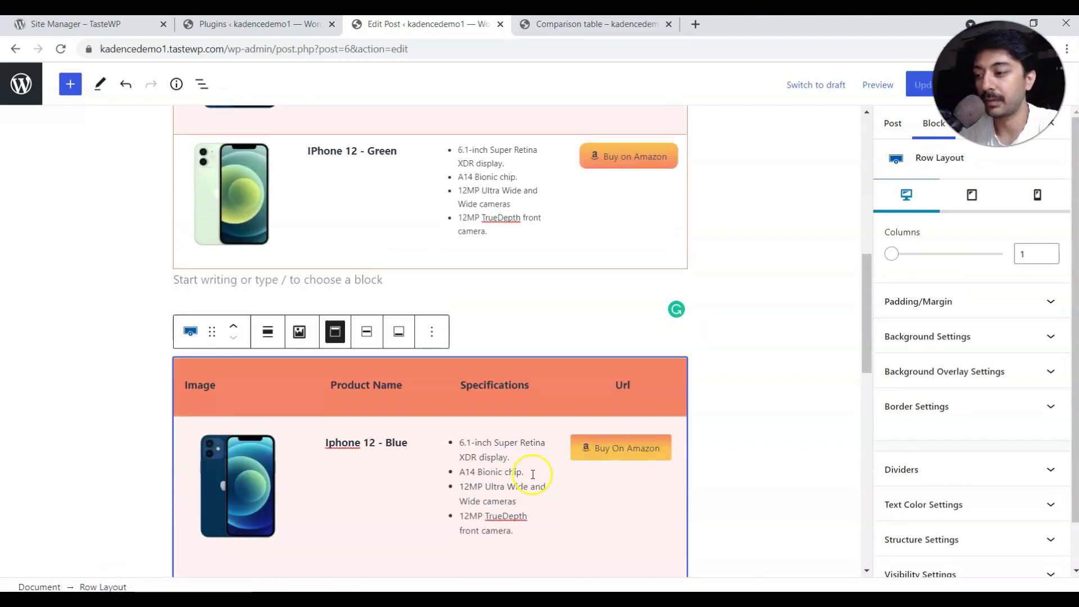
click(433, 338)
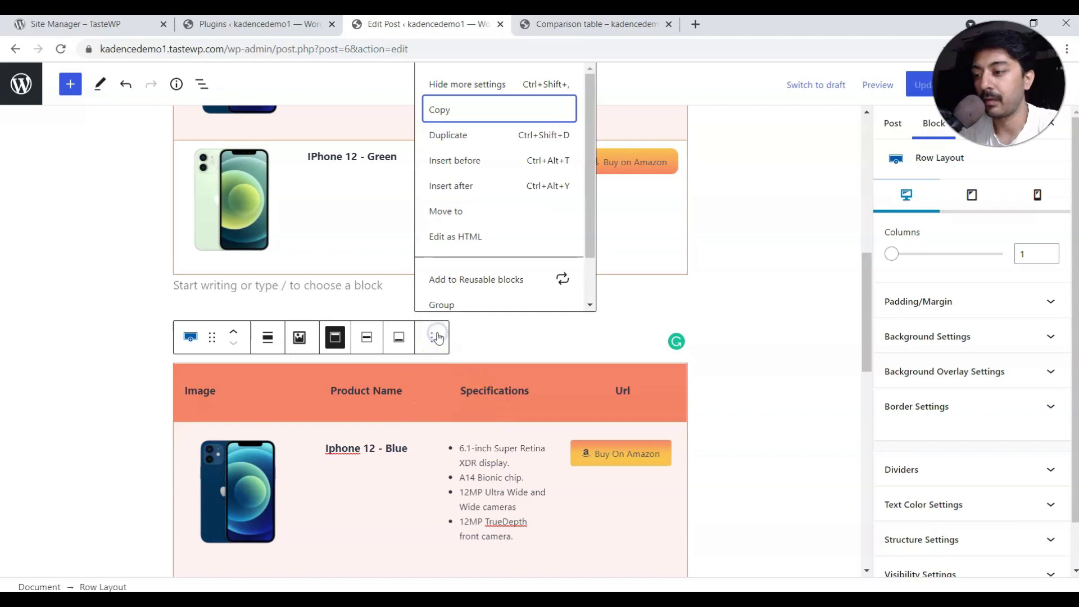
click(461, 283)
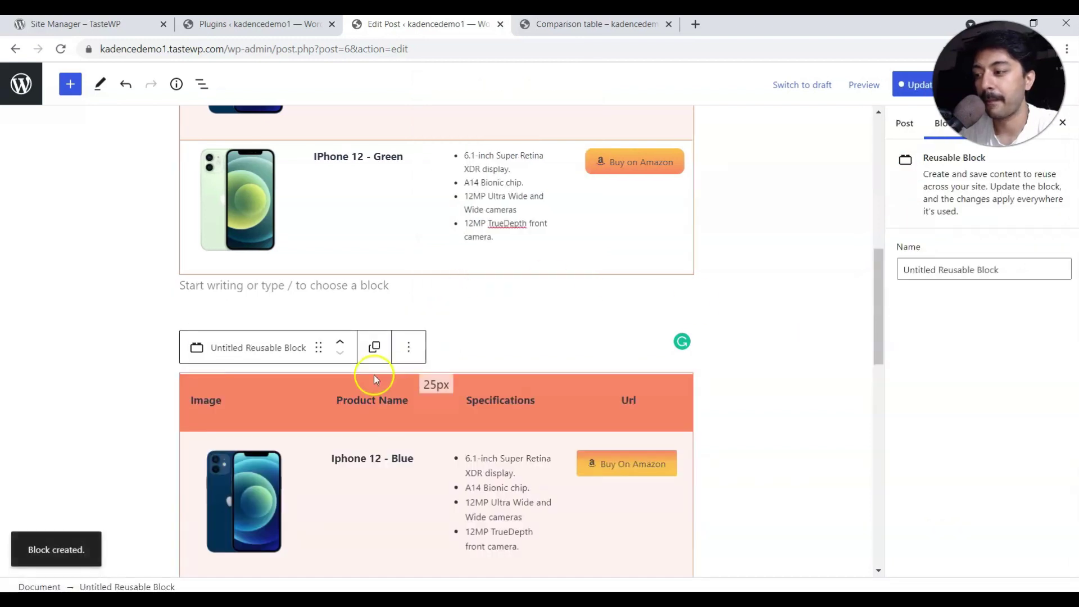
Step: Name the reusable block "Comparison table block" and save both the post and the block
triple_click(950, 268)
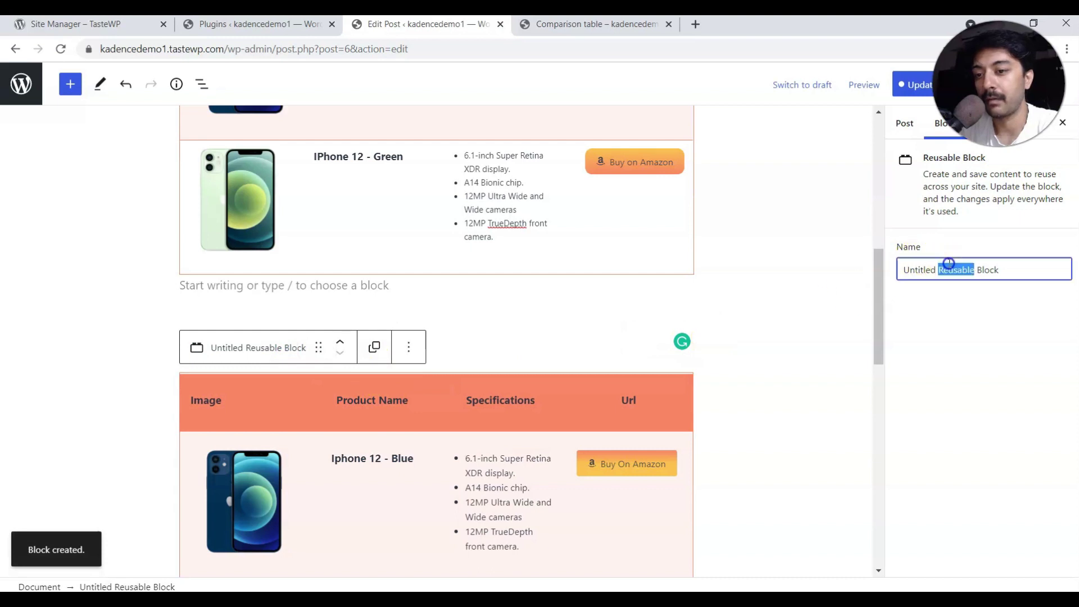
text(Compa)
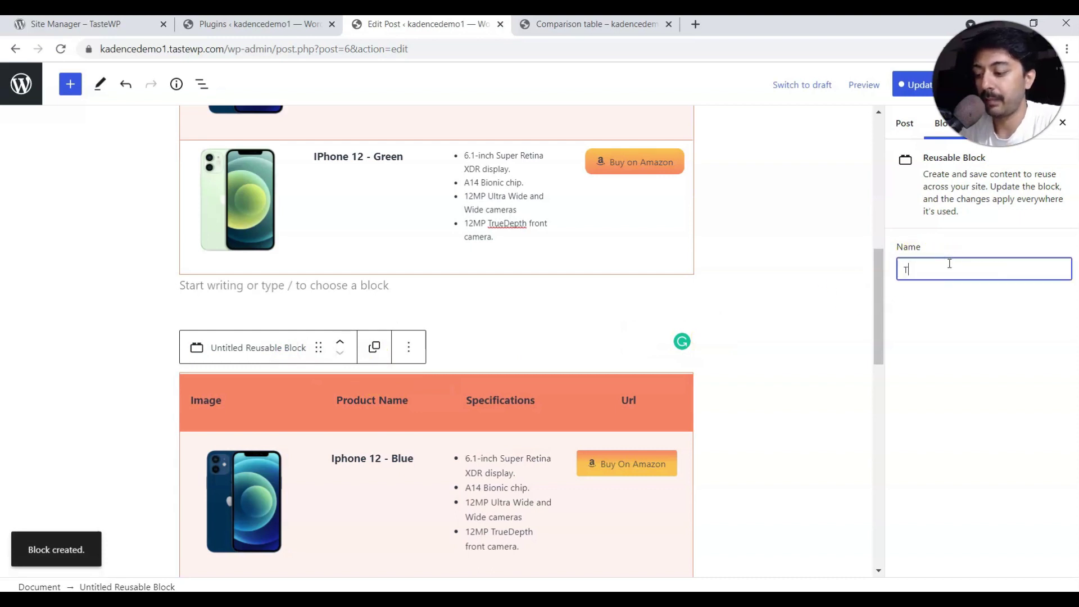
text(rison table block)
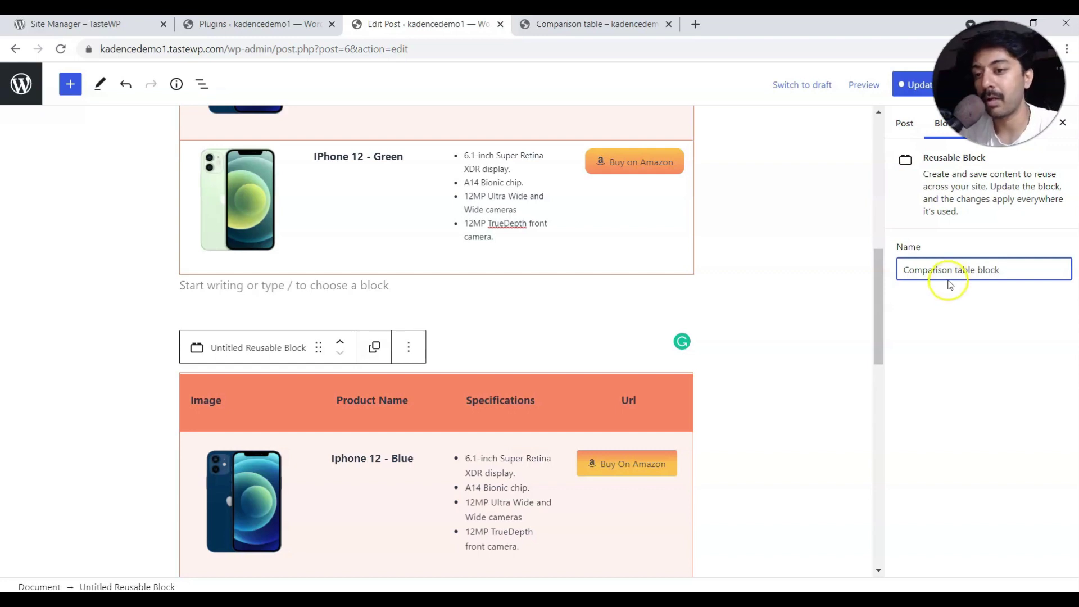
click(922, 83)
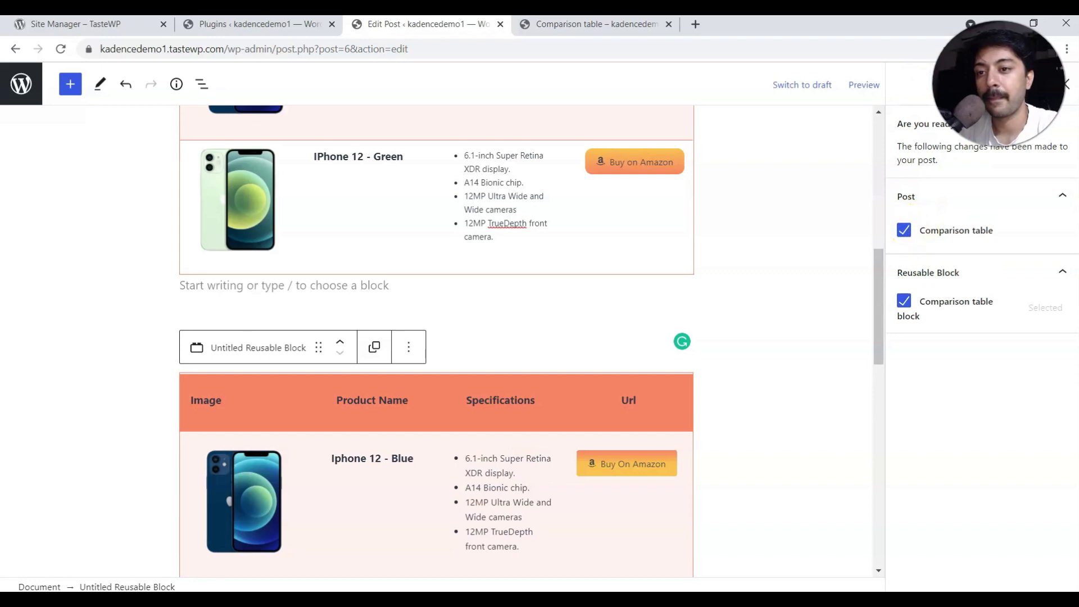
click(1029, 84)
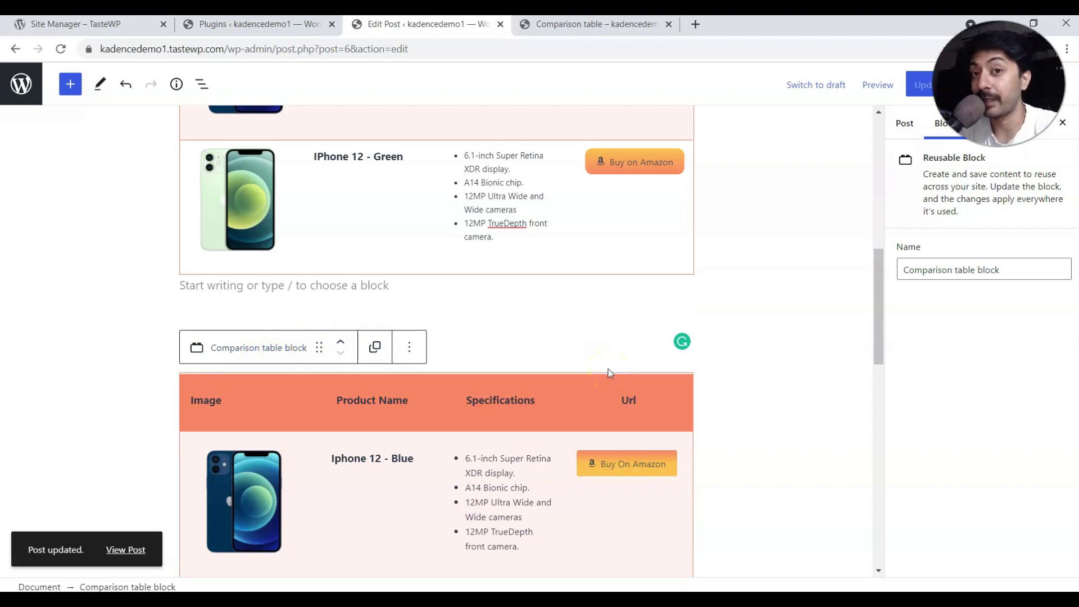
click(694, 389)
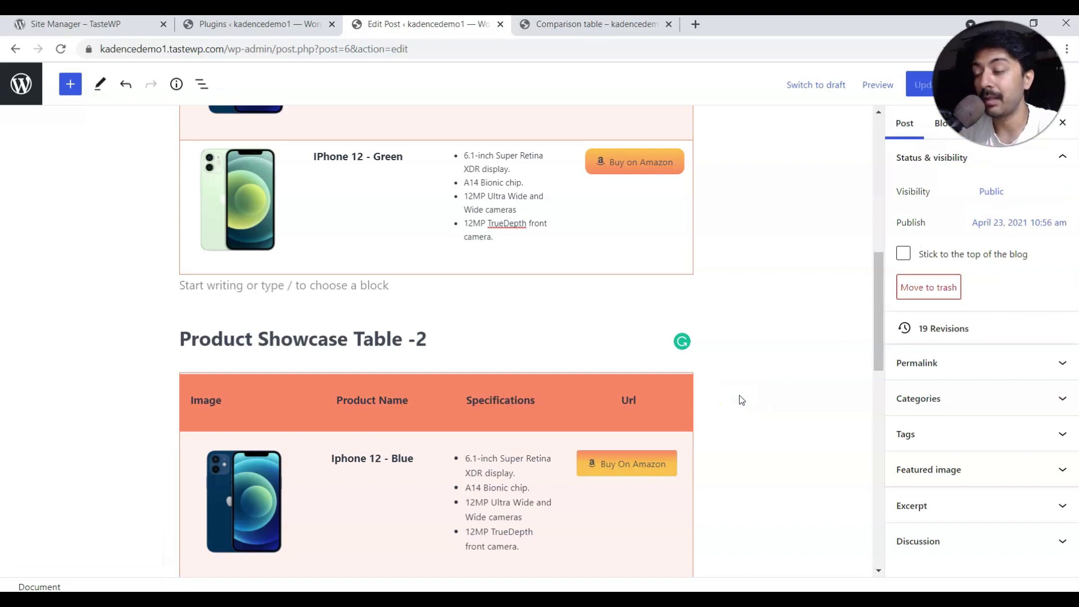
Step: Leave the post editor for the posts list and create a new post titled "sample table"
click(12, 84)
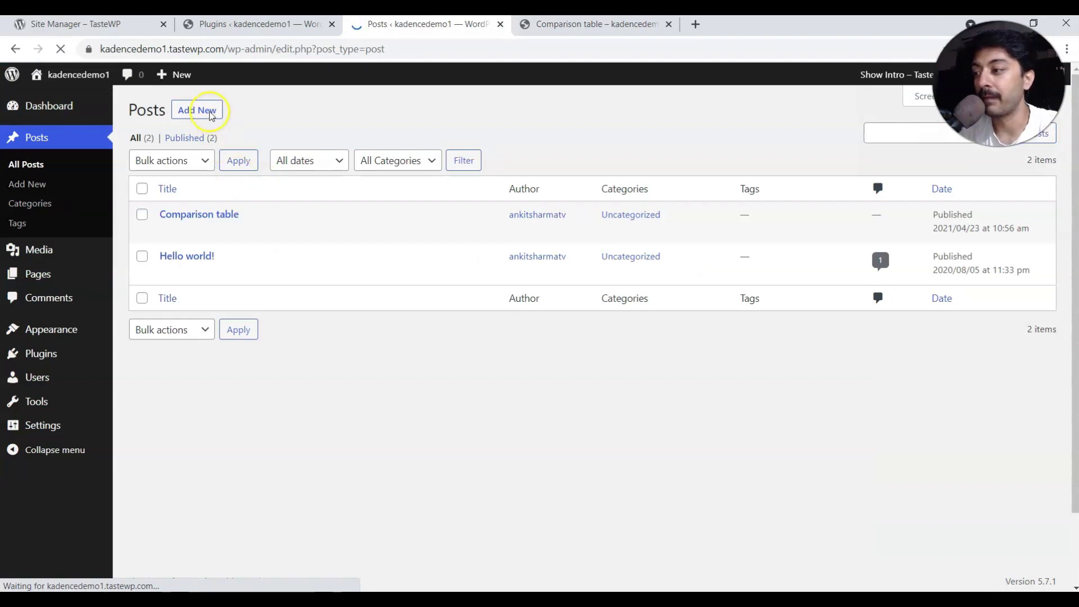
click(209, 111)
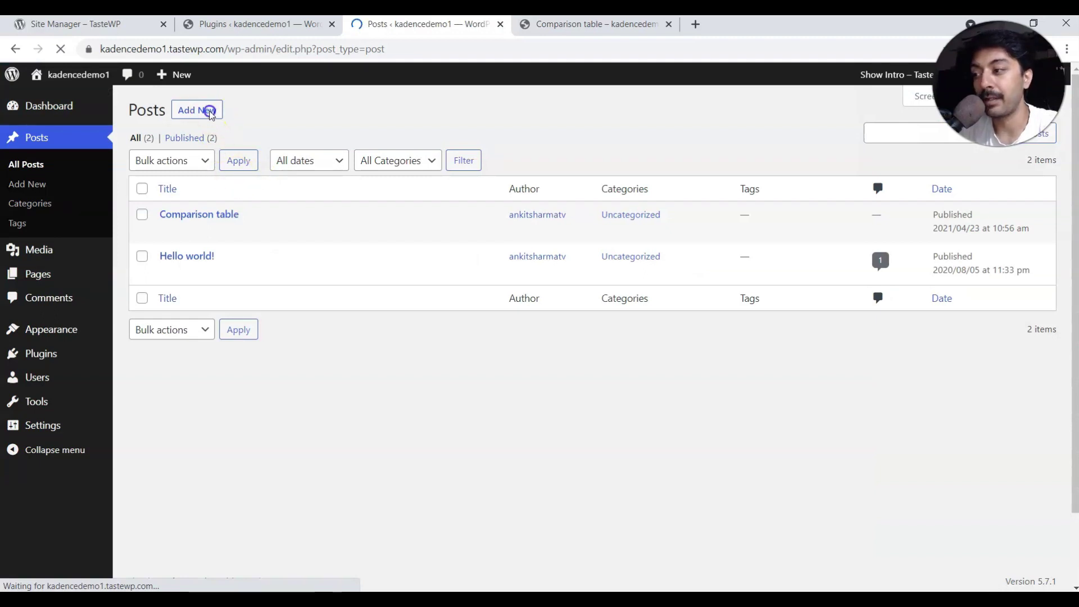
click(334, 235)
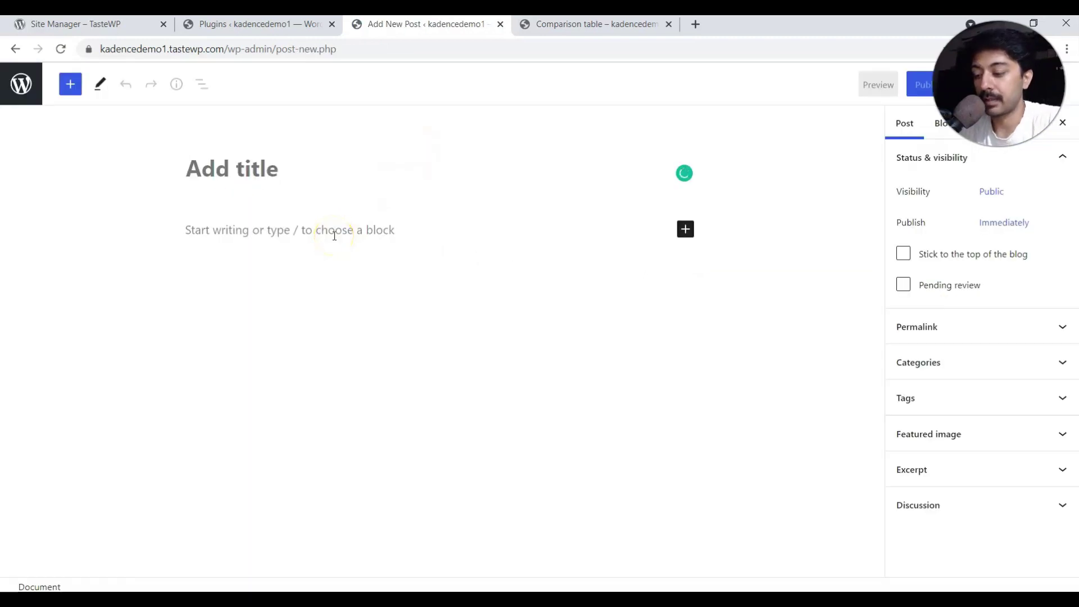
text(sample table)
key(Return)
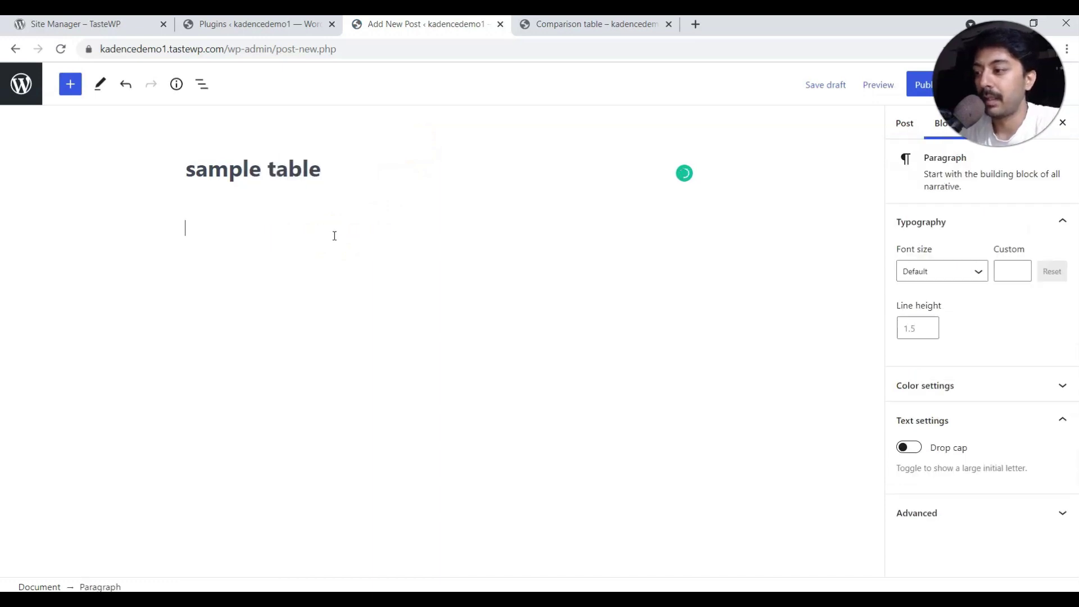
Step: Insert the reusable "Comparison table block" beneath the title of the new post
text(/)
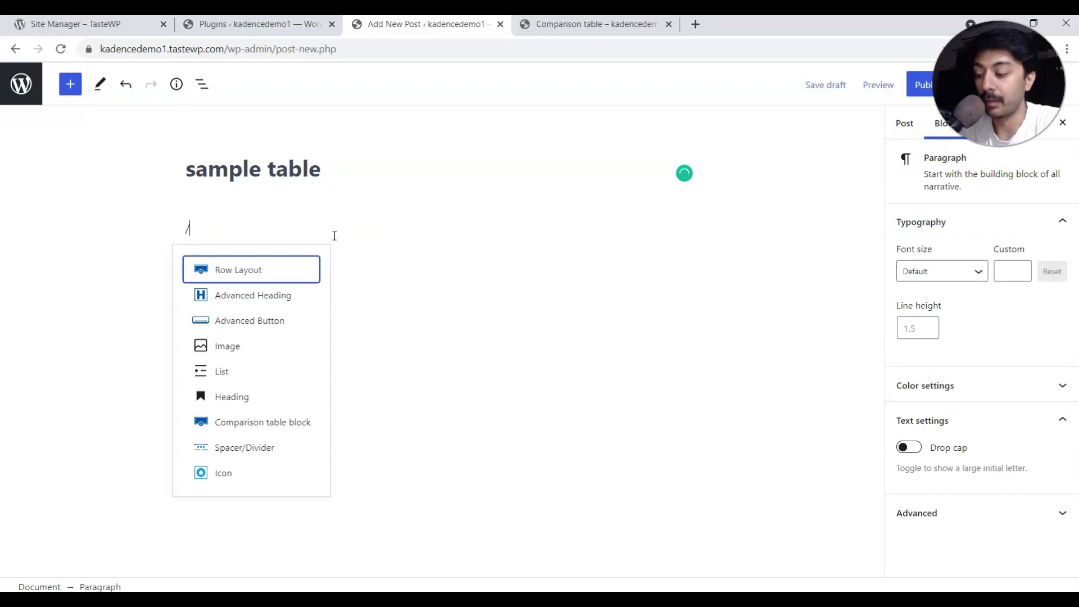
text(com)
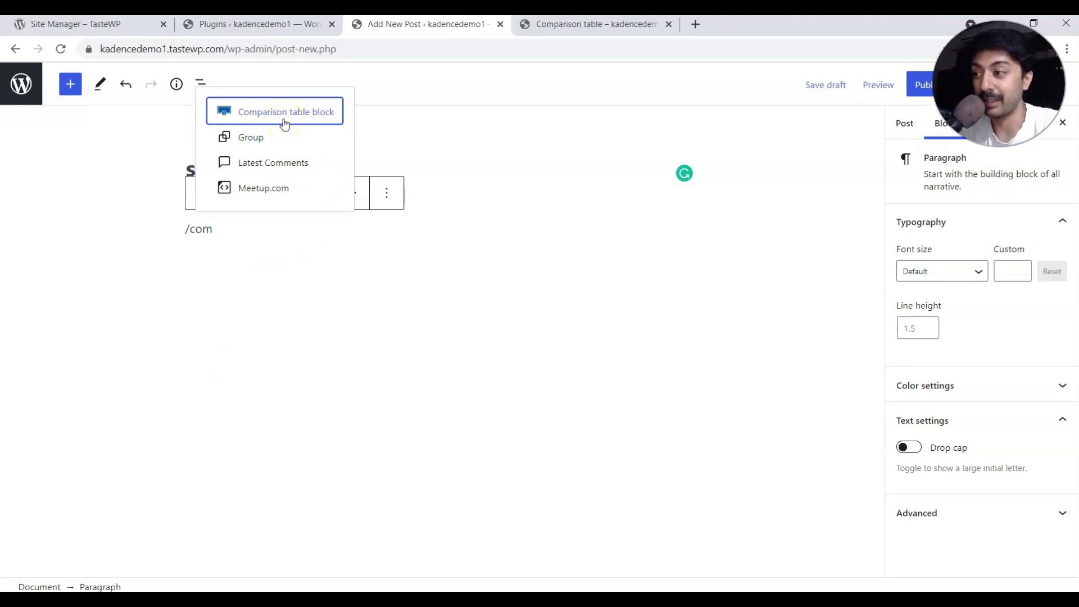
click(285, 123)
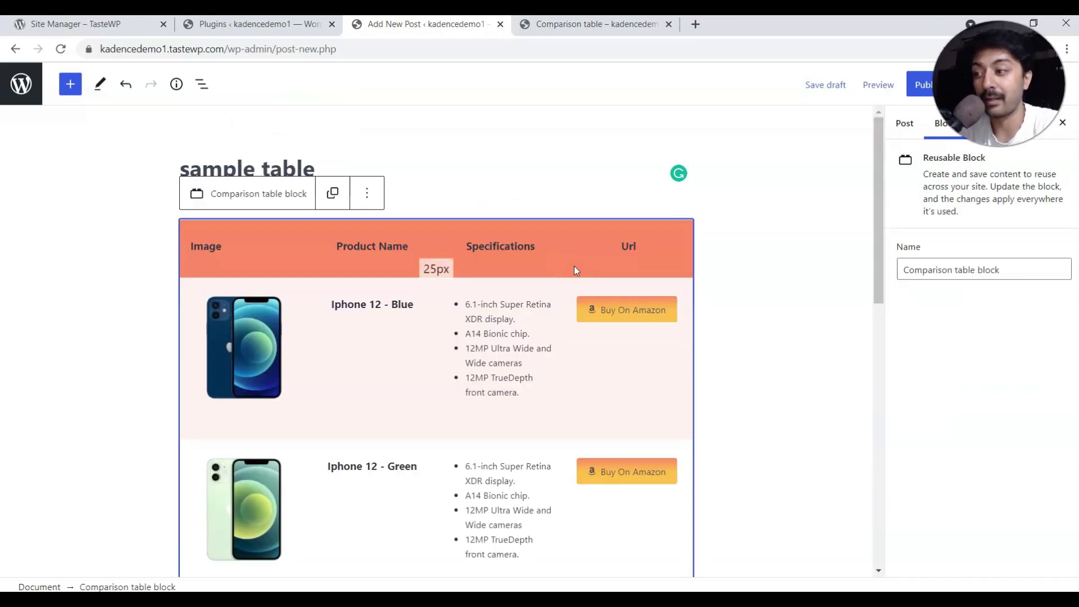
scroll(454, 404, down, 1)
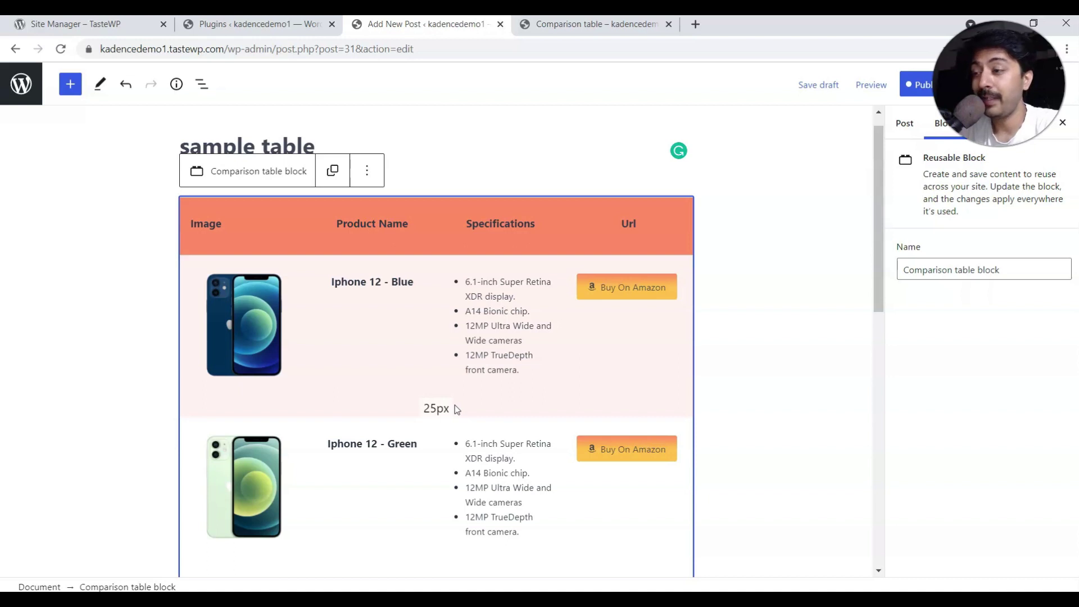
Step: Convert the inserted reusable table into regular blocks so it can be edited independently in this post
click(332, 179)
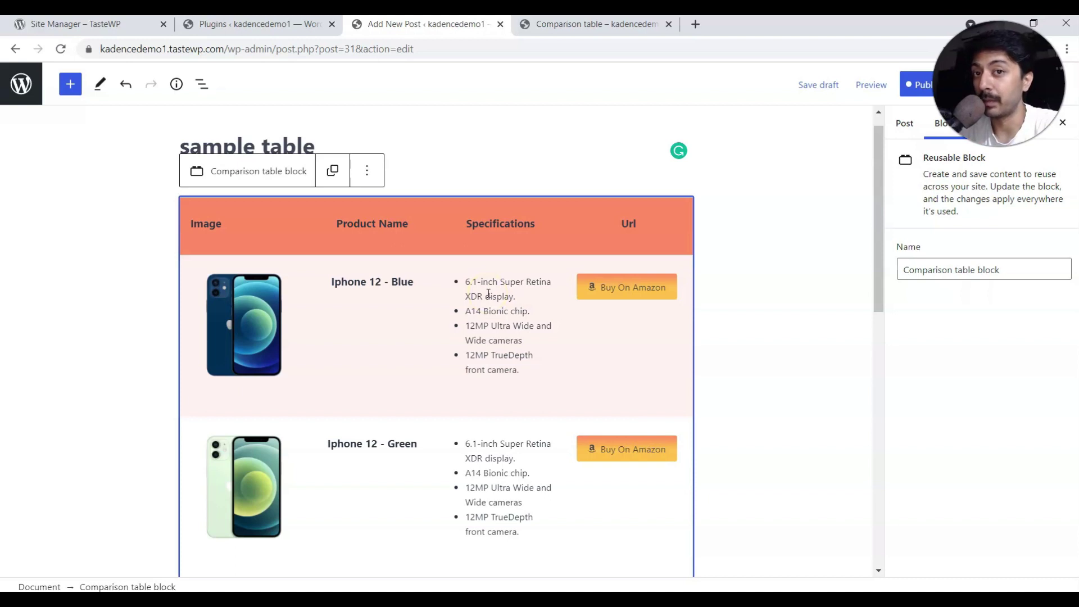
click(334, 168)
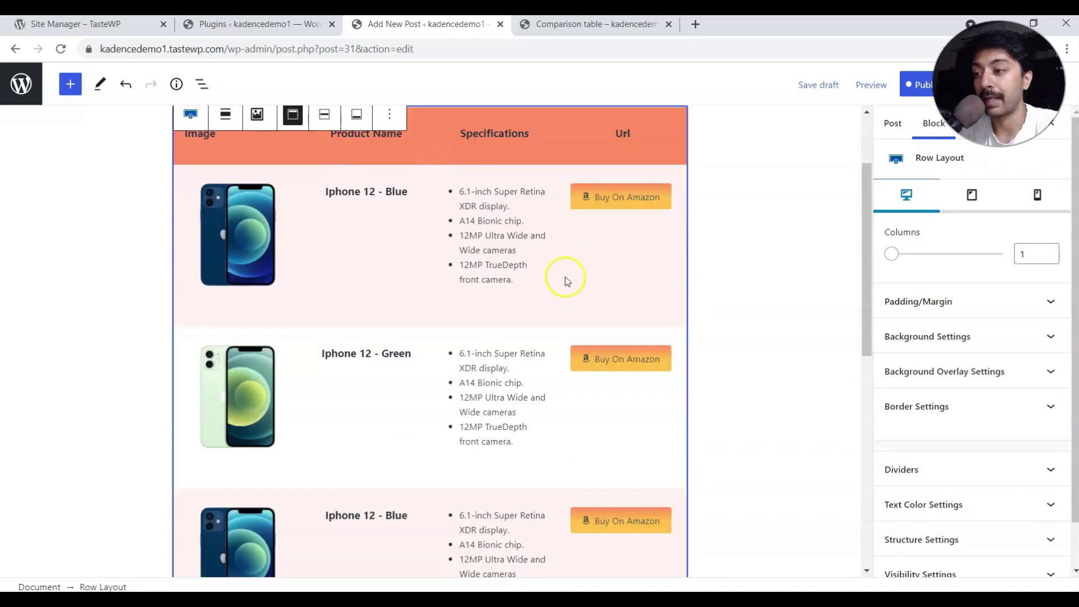
scroll(565, 278, up, 2)
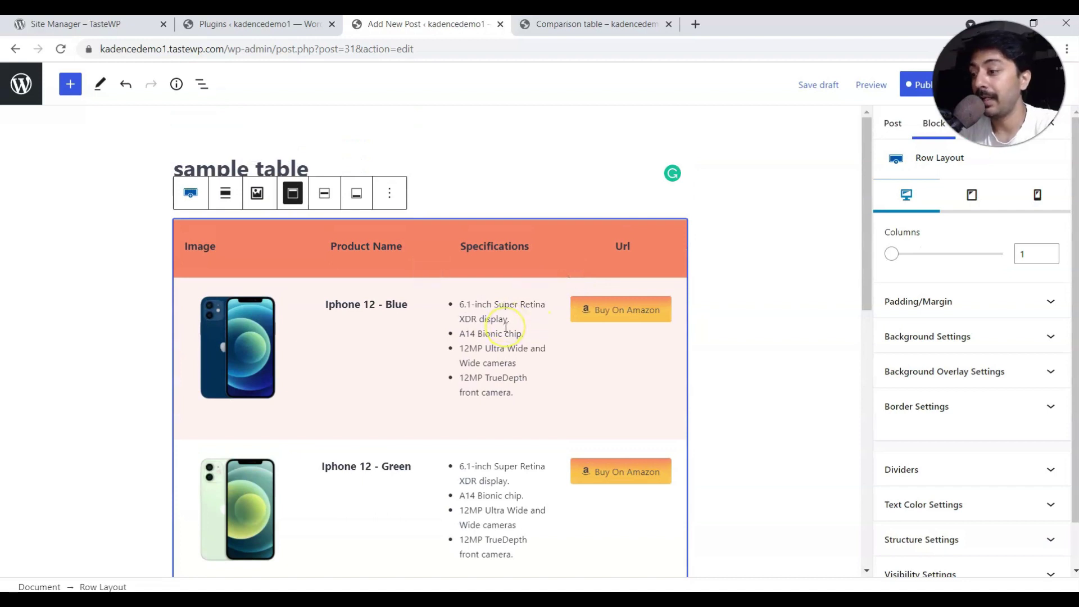
Step: Select the first product's specifications list, look through the converted table, and view Product Showcase Table -2 on the published page
click(506, 327)
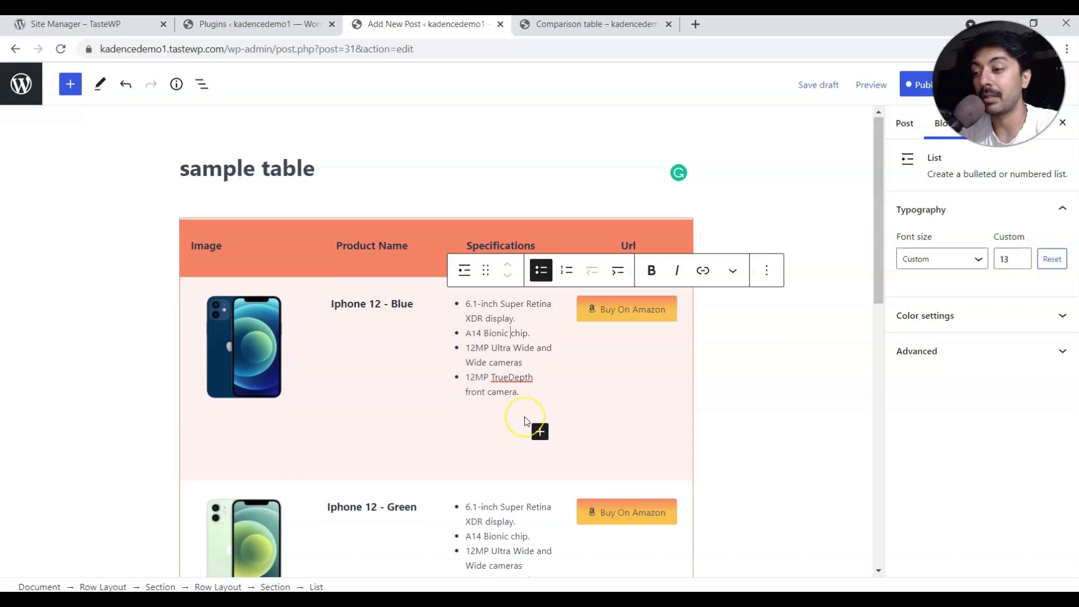
scroll(524, 416, down, 2)
scroll(525, 416, down, 2)
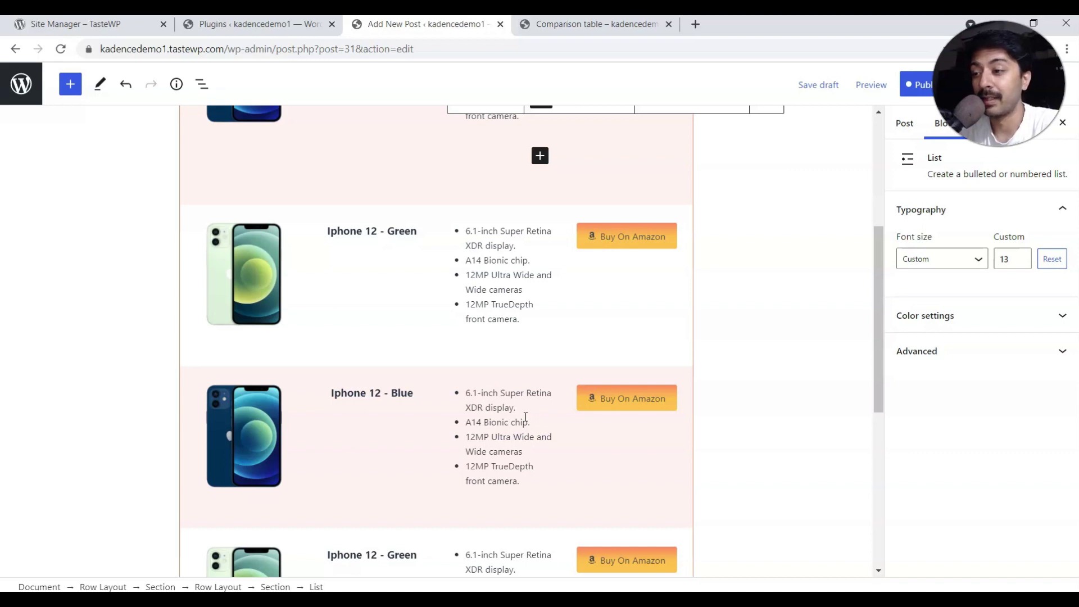
key(ctrl+Tab)
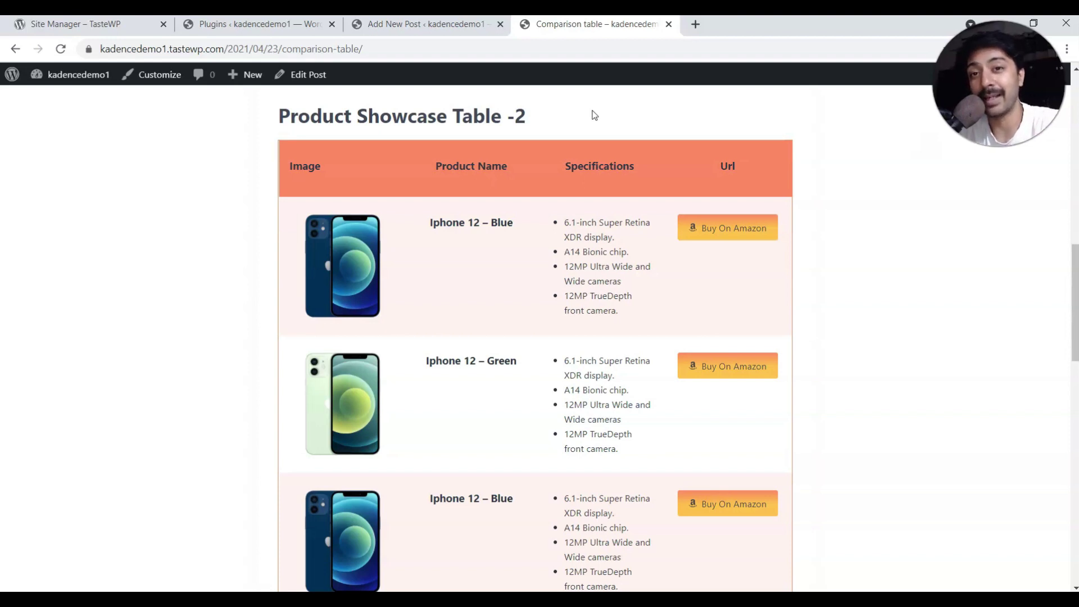
scroll(553, 279, down, 1)
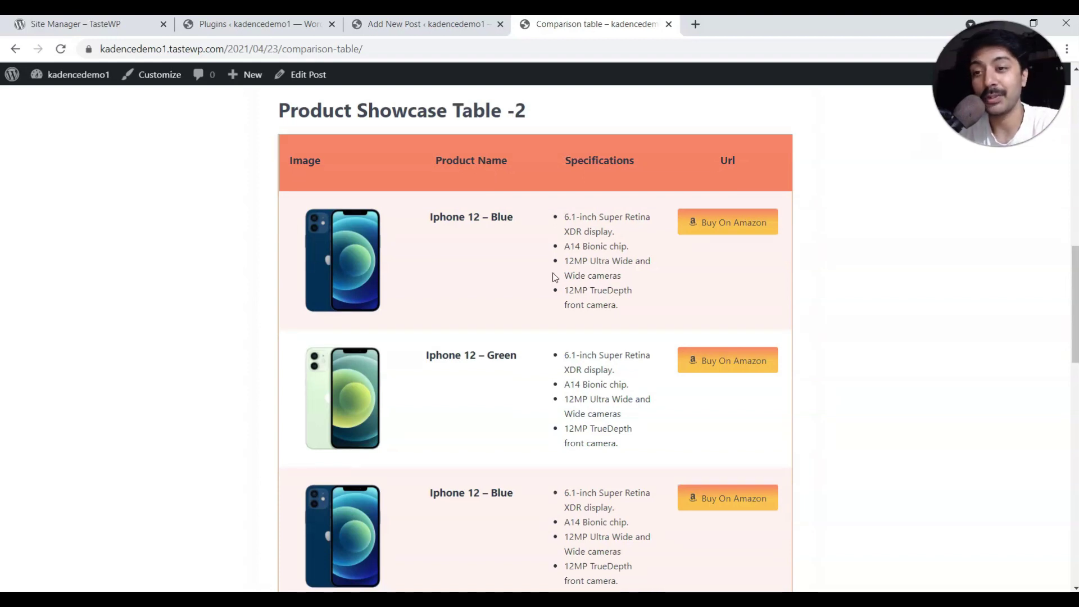